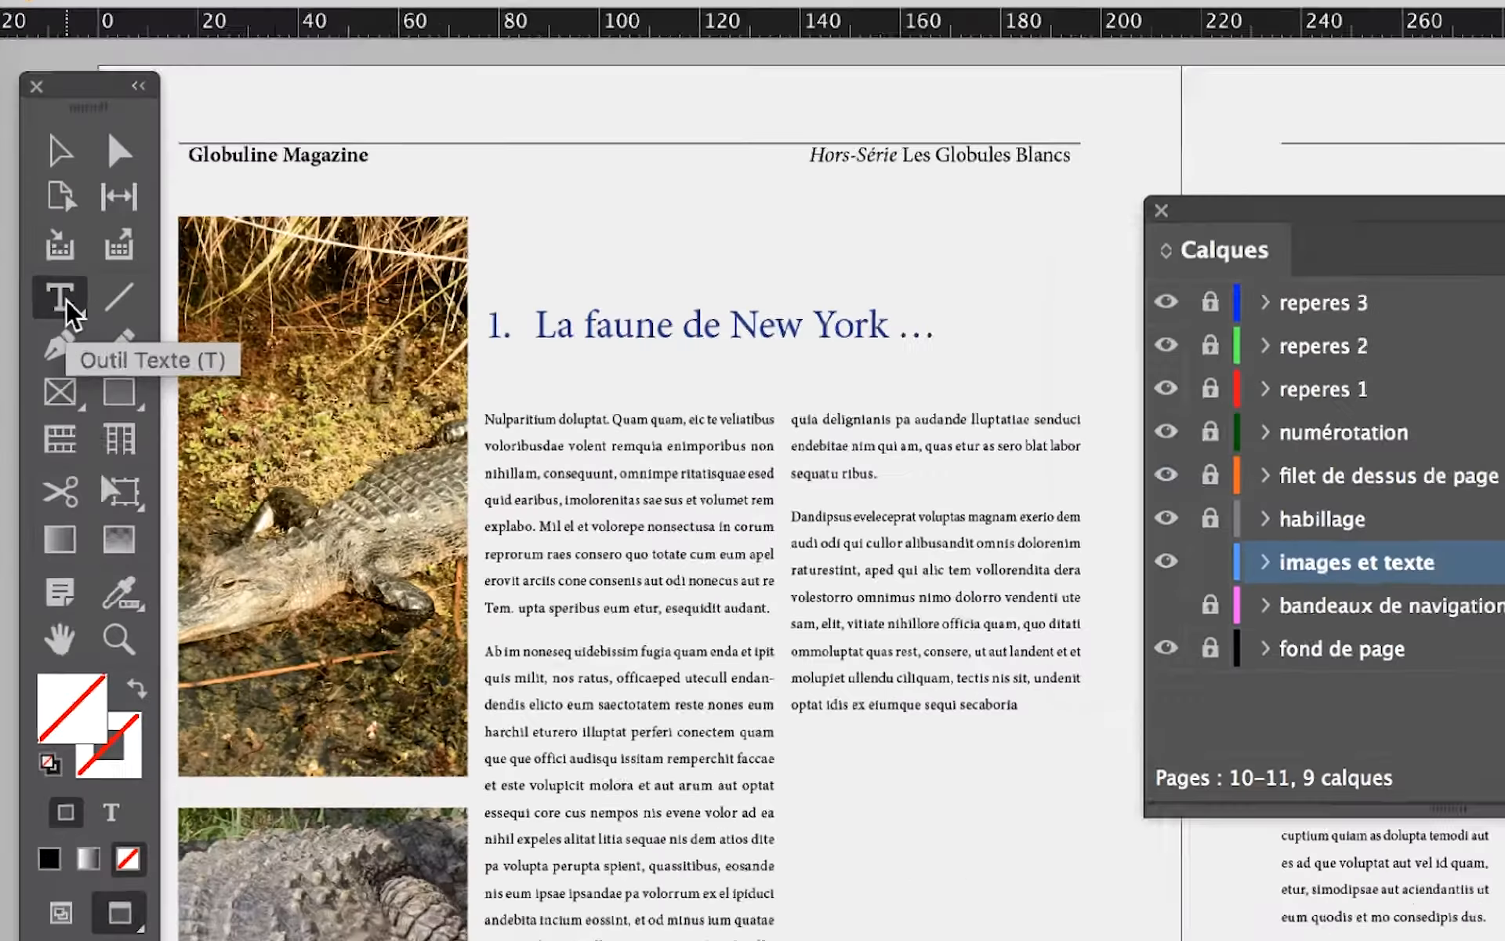
Place the text cursor in the body text of page 2 and display the paragraph styles
{"action": "left_click", "coordinate": [65, 301]}
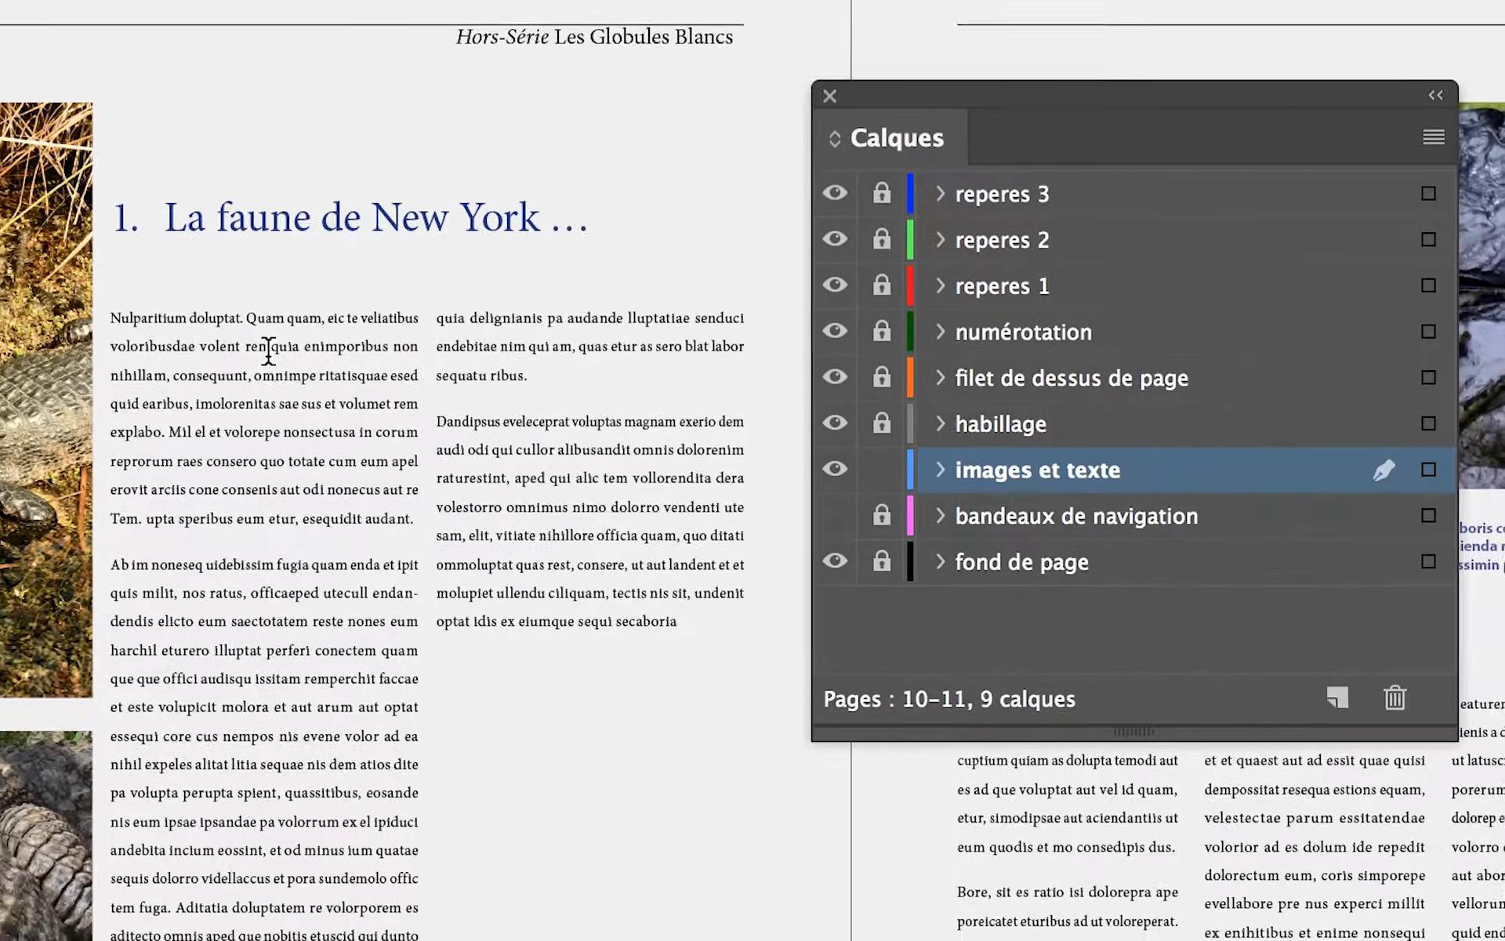
{"action": "left_click", "coordinate": [272, 357]}
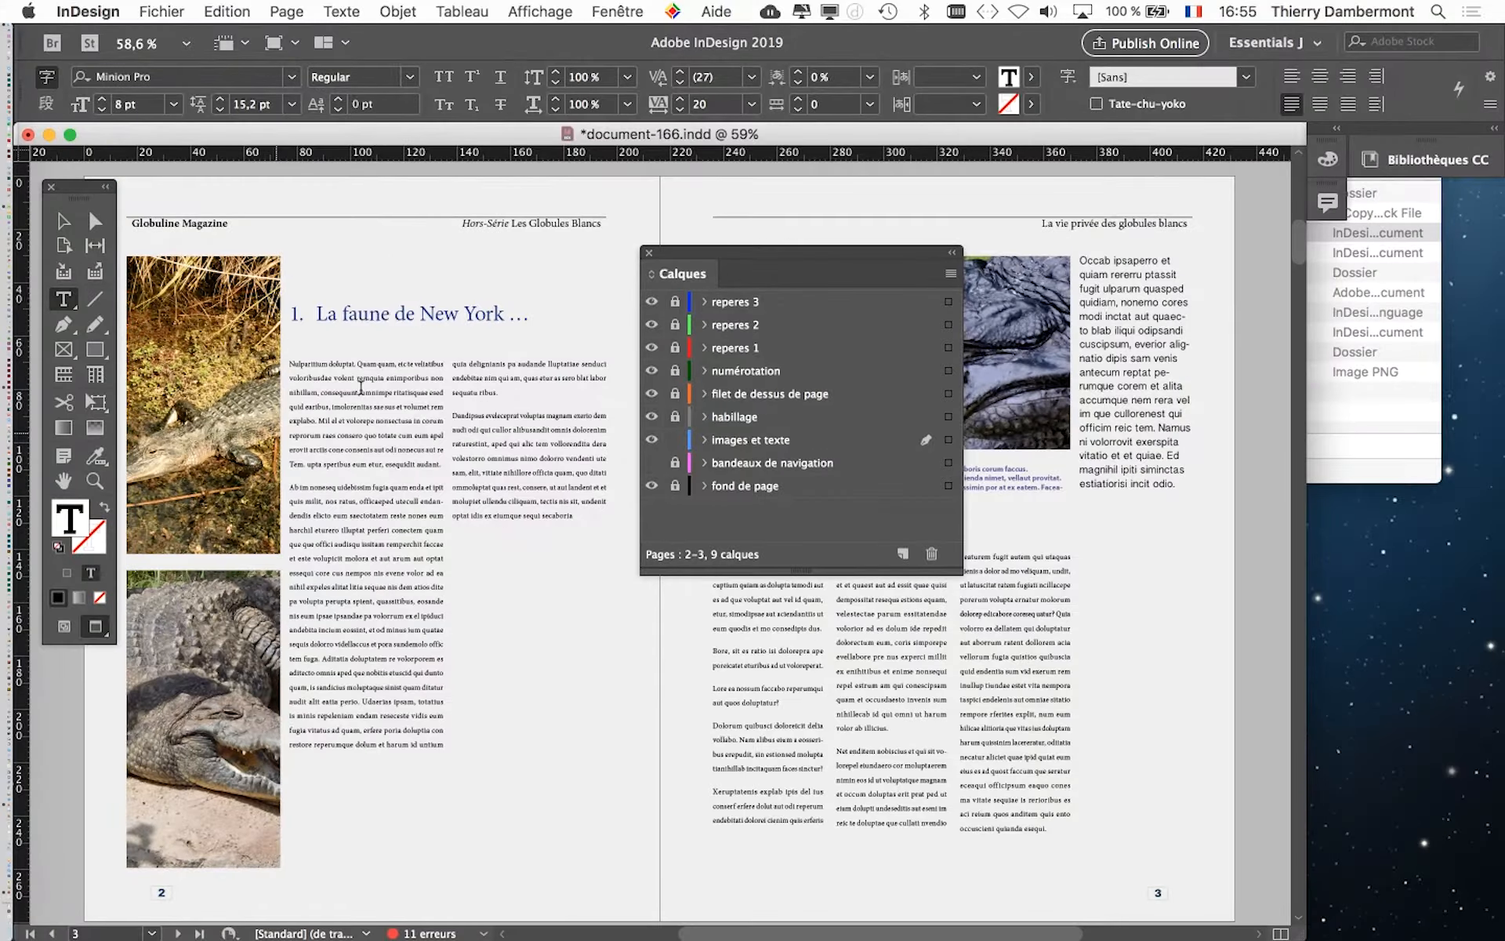
{"action": "left_click", "coordinate": [328, 9]}
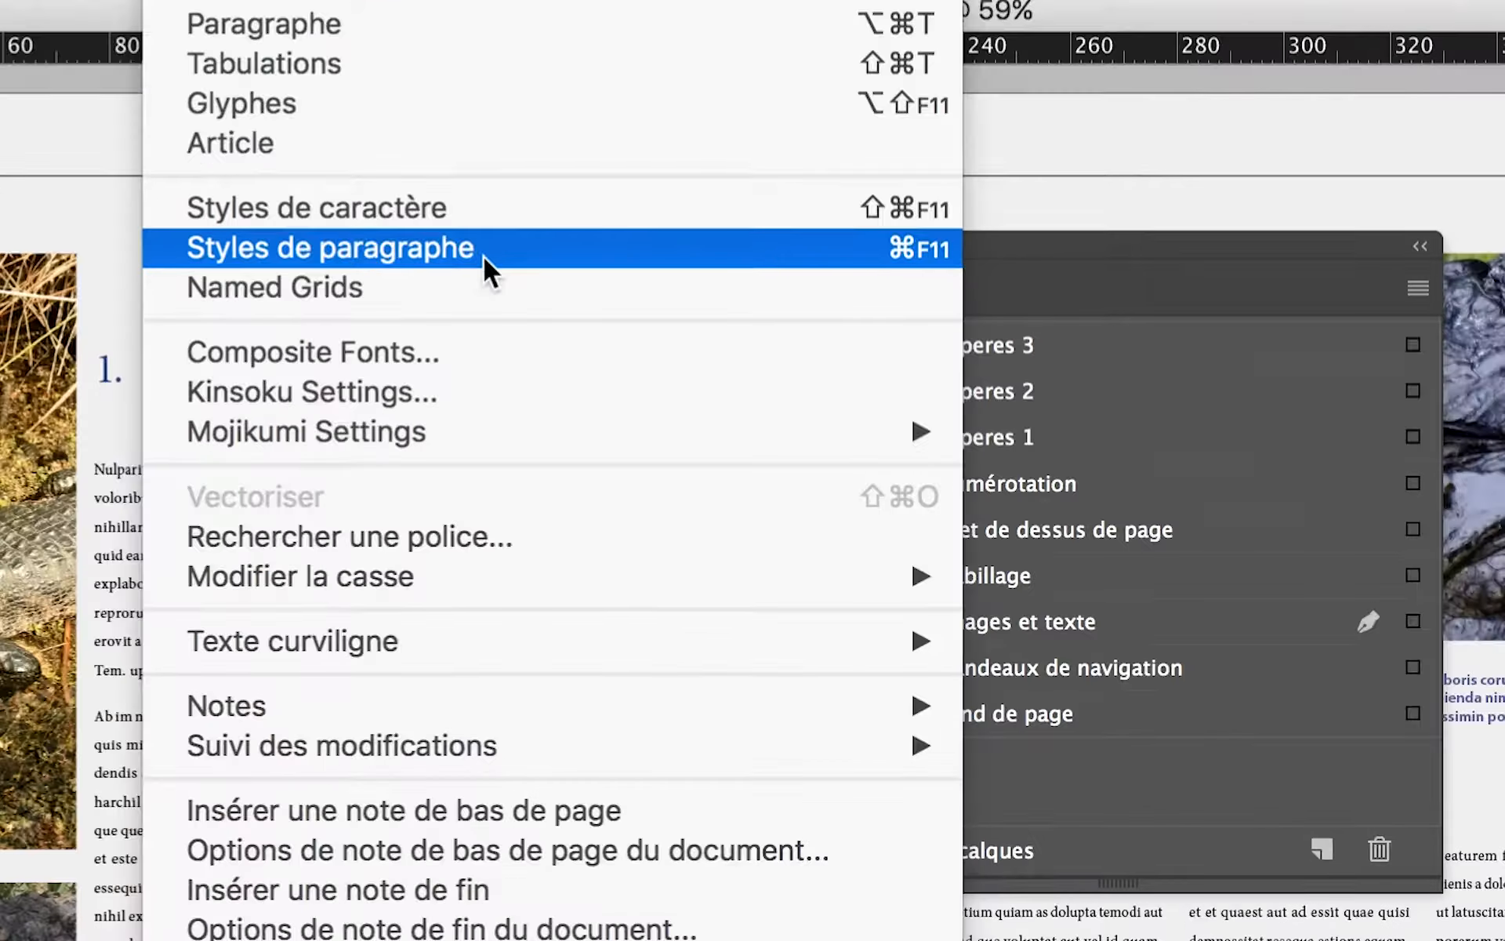
{"action": "left_click", "coordinate": [483, 254]}
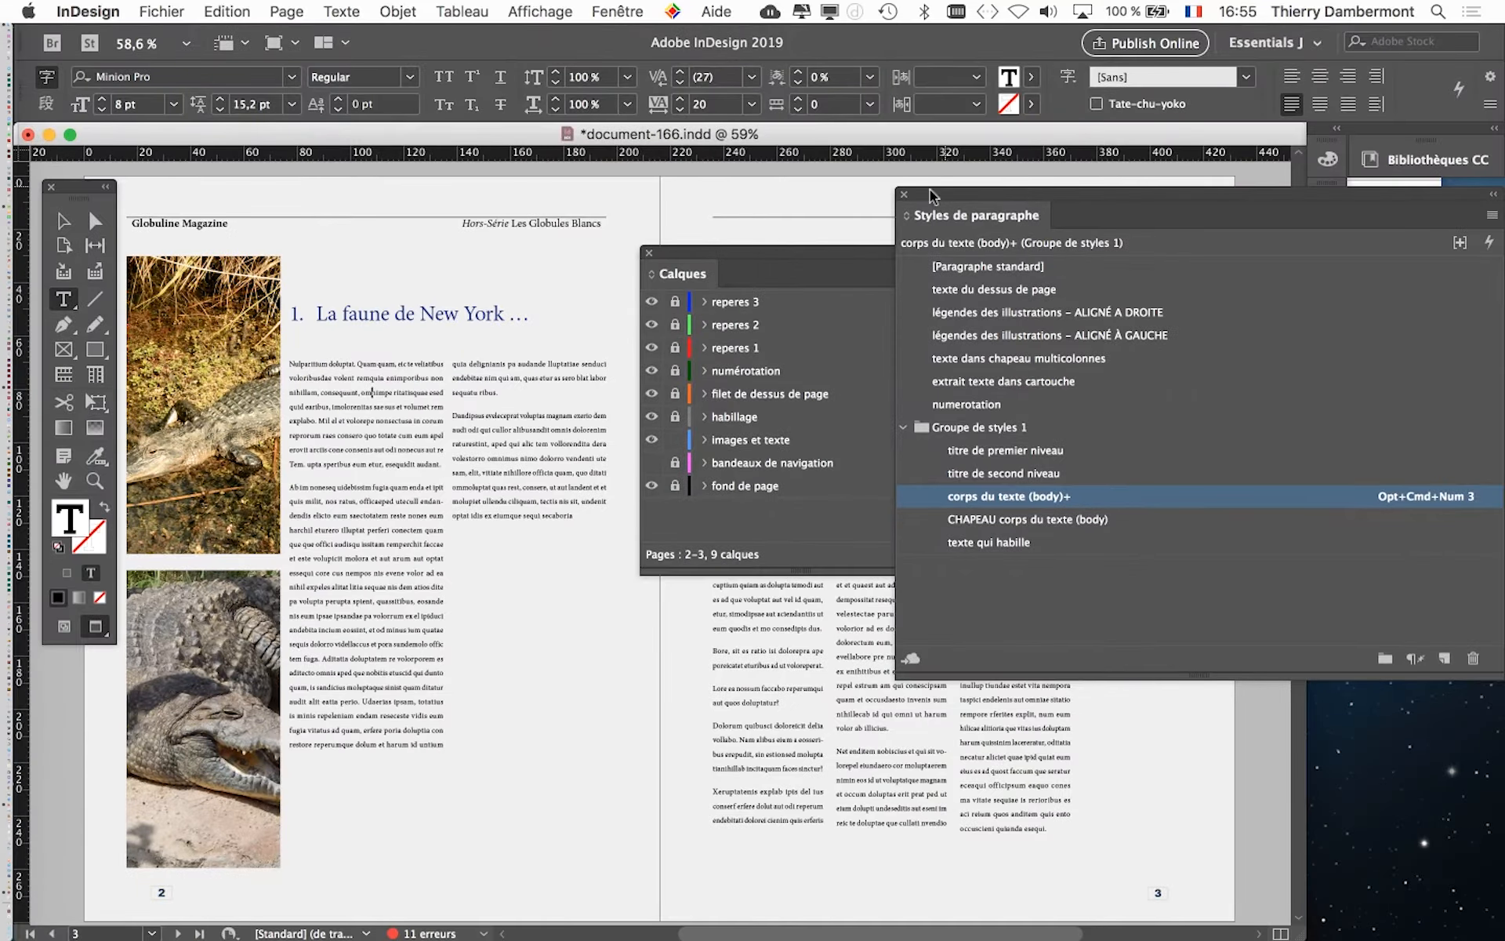
Move the layer list and the paragraph style list clear of page 2's body text, with the text cursor in that text
{"action": "left_click", "coordinate": [1191, 246]}
{"action": "left_click_drag", "start_coordinate": [839, 259], "coordinate": [569, 788]}
{"action": "left_click_drag", "start_coordinate": [985, 203], "coordinate": [569, 266]}
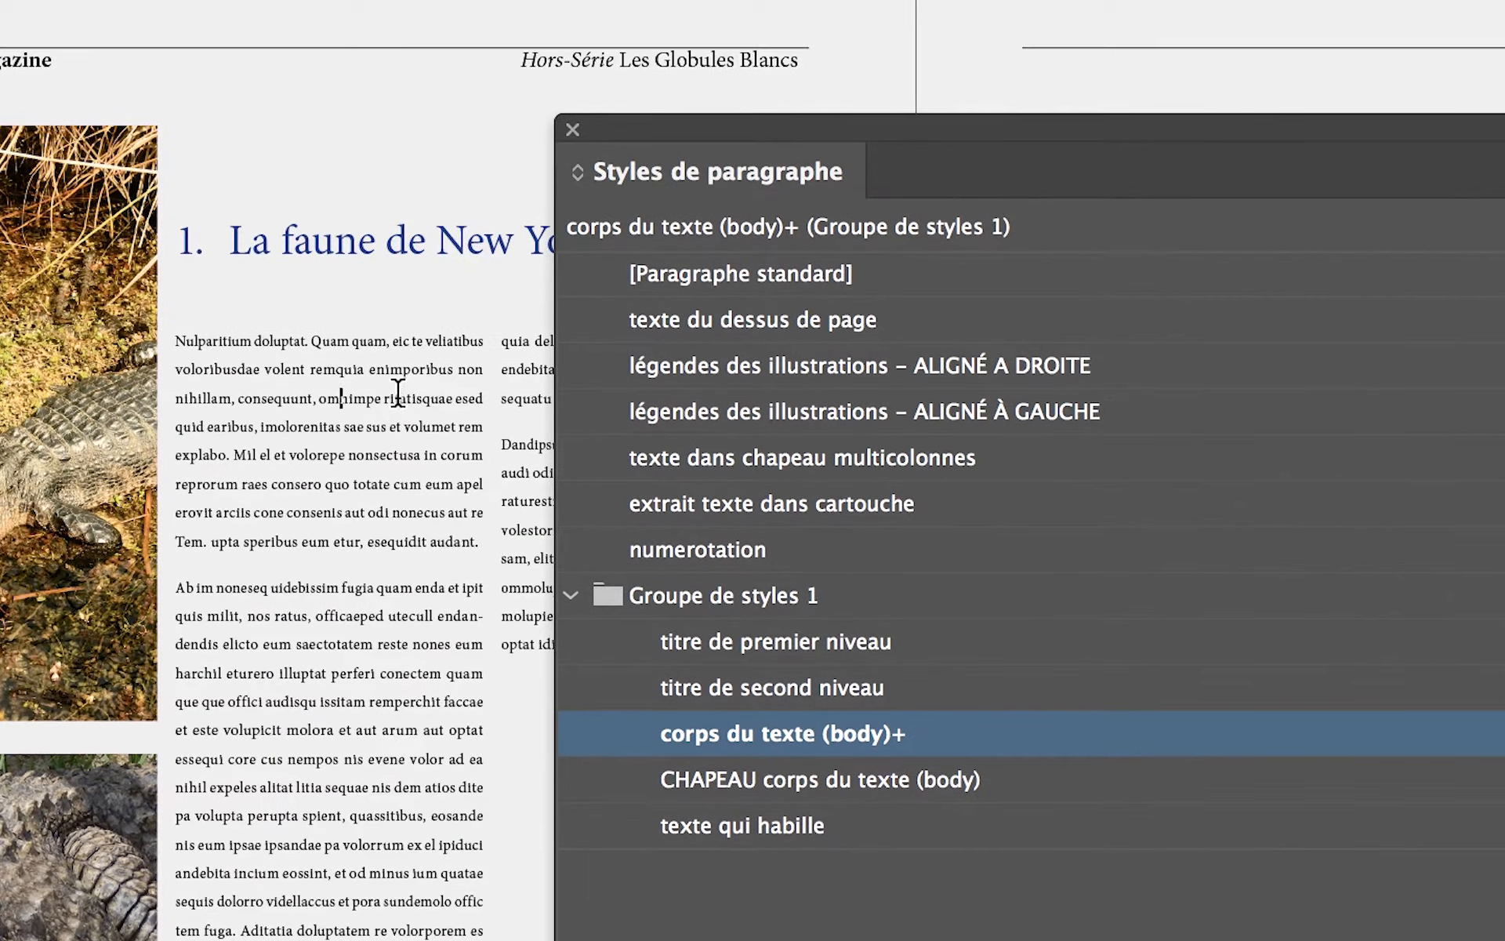
{"action": "left_click", "coordinate": [398, 393]}
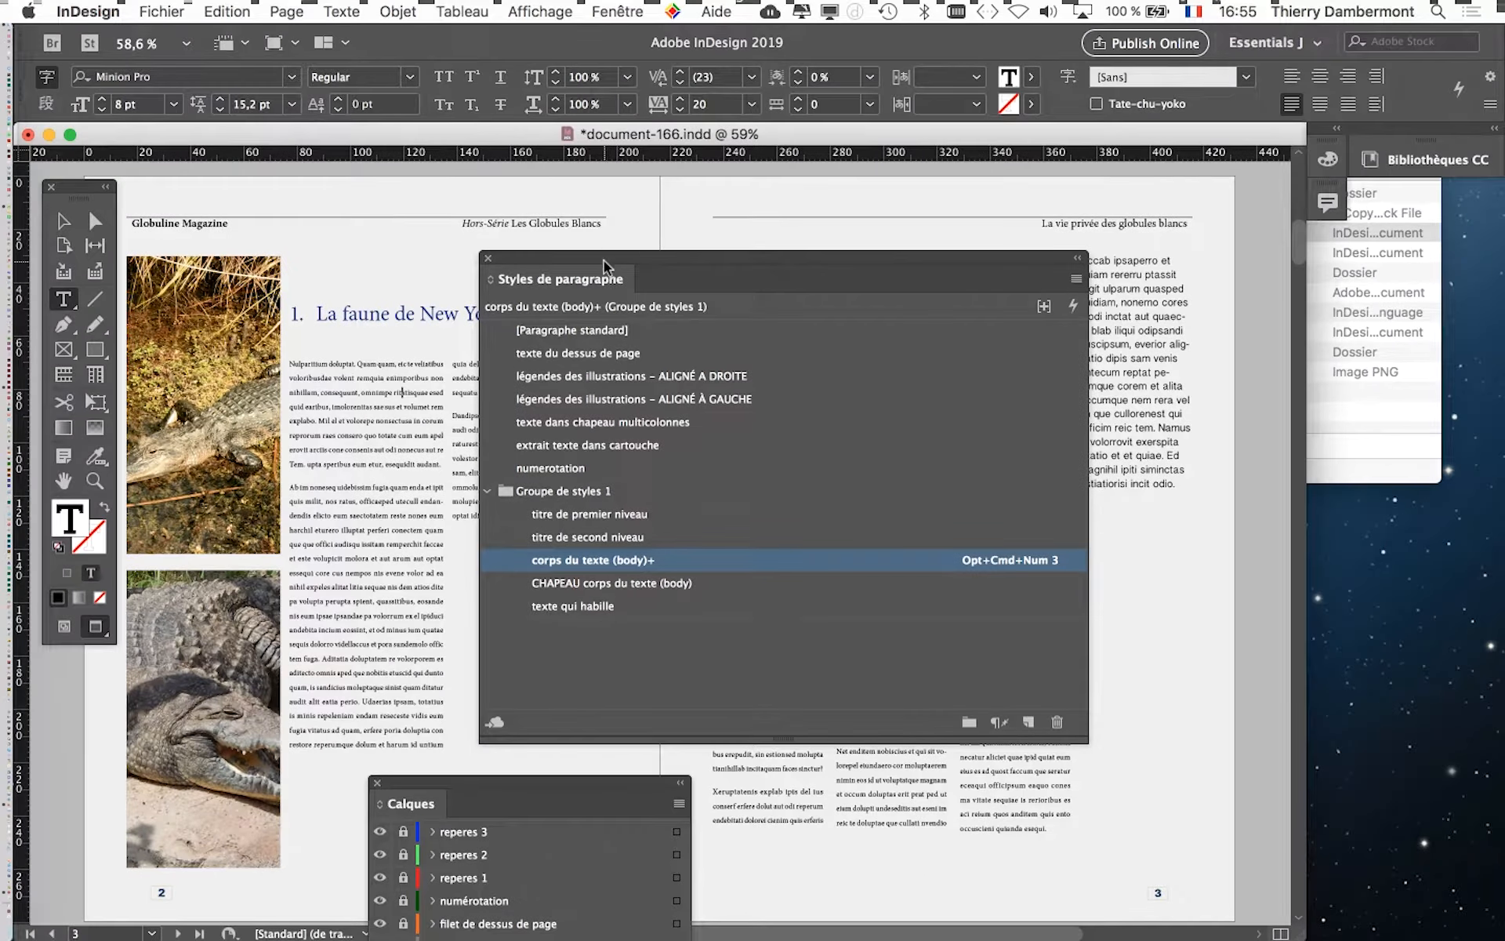
{"action": "left_click_drag", "start_coordinate": [604, 265], "coordinate": [903, 242]}
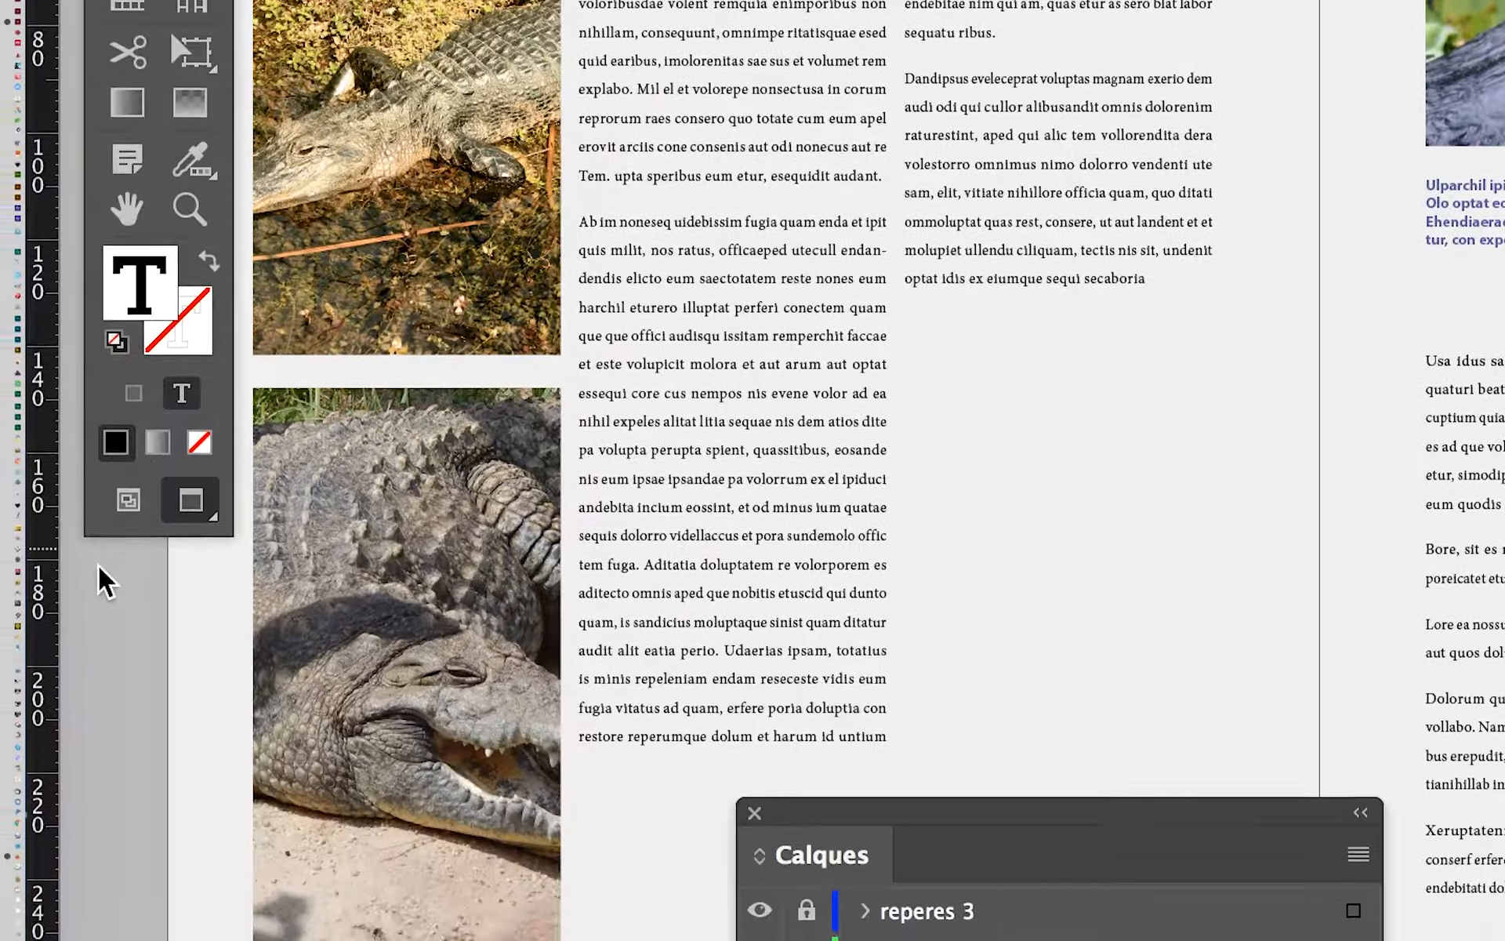
In normal screen mode, select all the body text on page 2 and try reapplying corps du texte (body) with its overrides cleared
{"action": "left_click", "coordinate": [128, 499]}
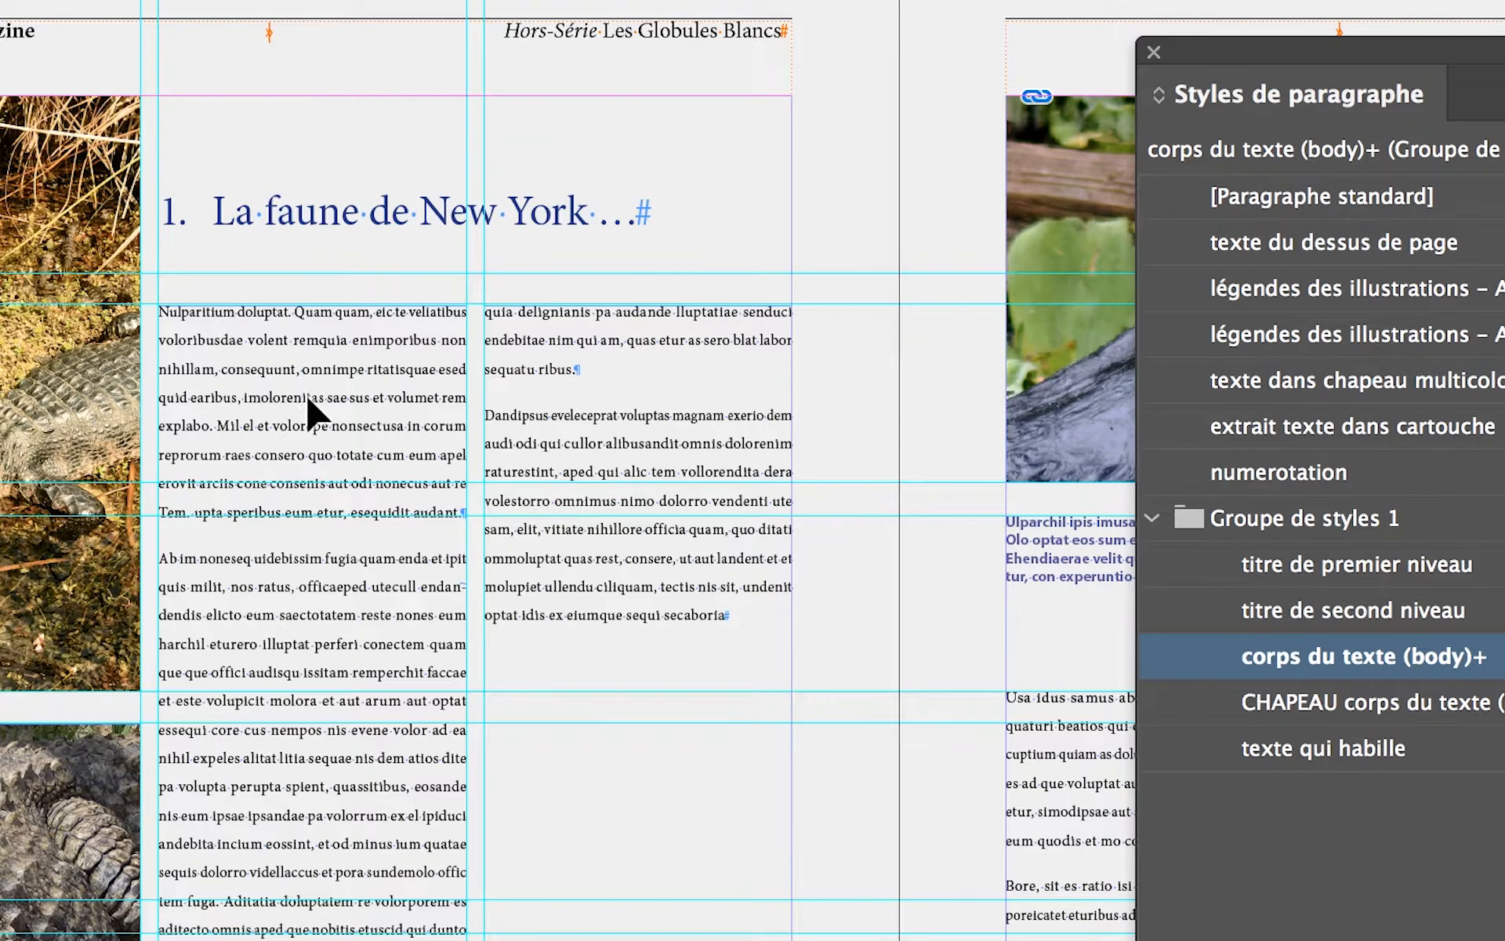
{"action": "key", "text": "super+a"}
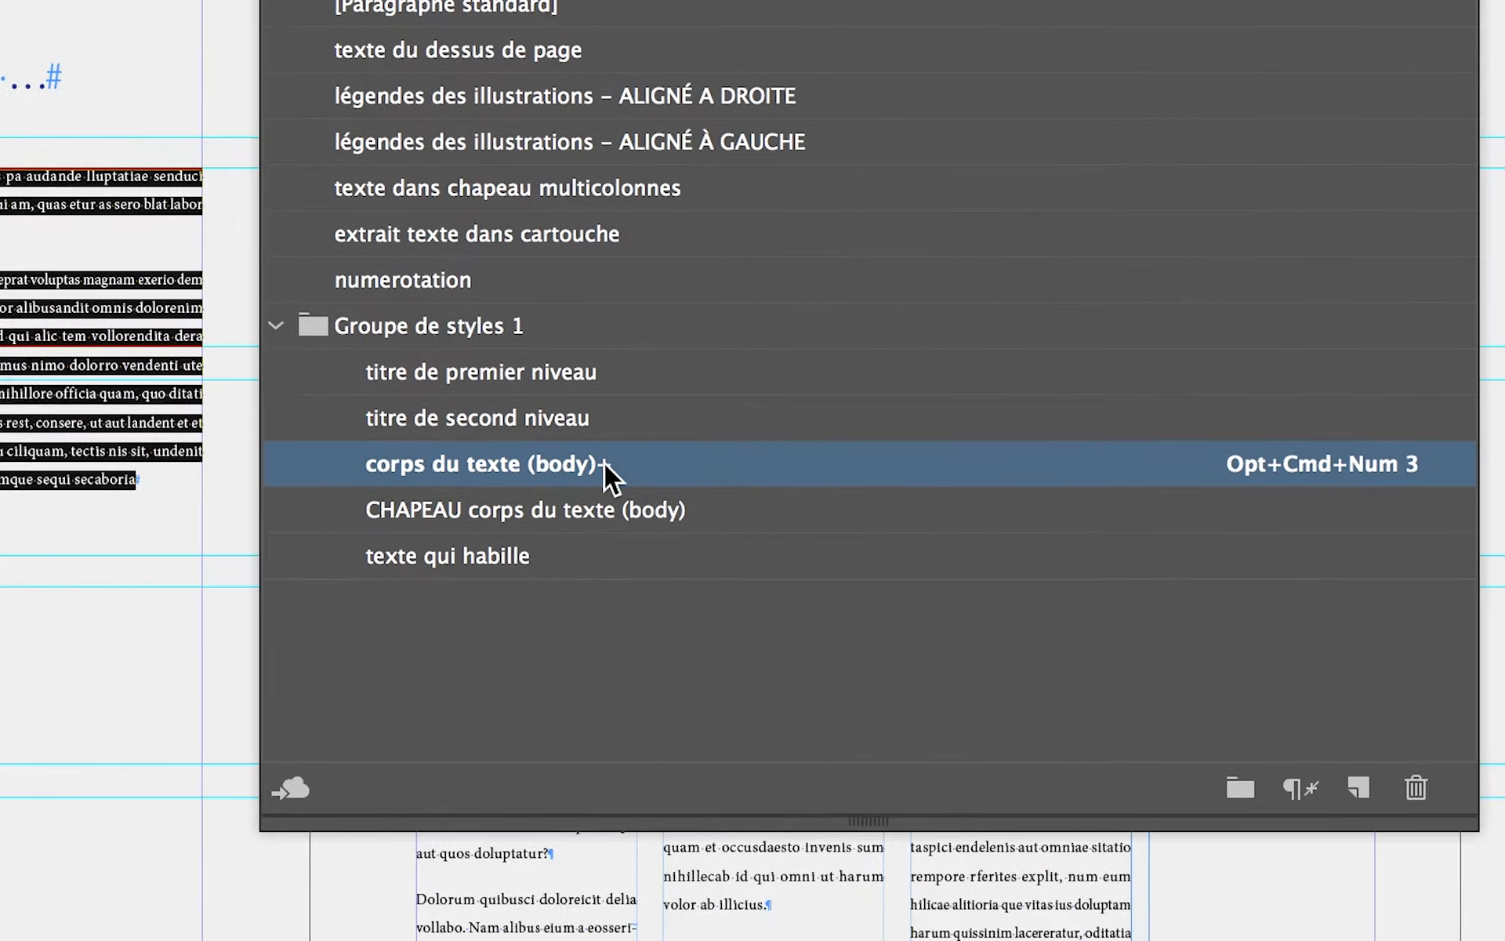
{"action": "mouse_move", "coordinate": [604, 464]}
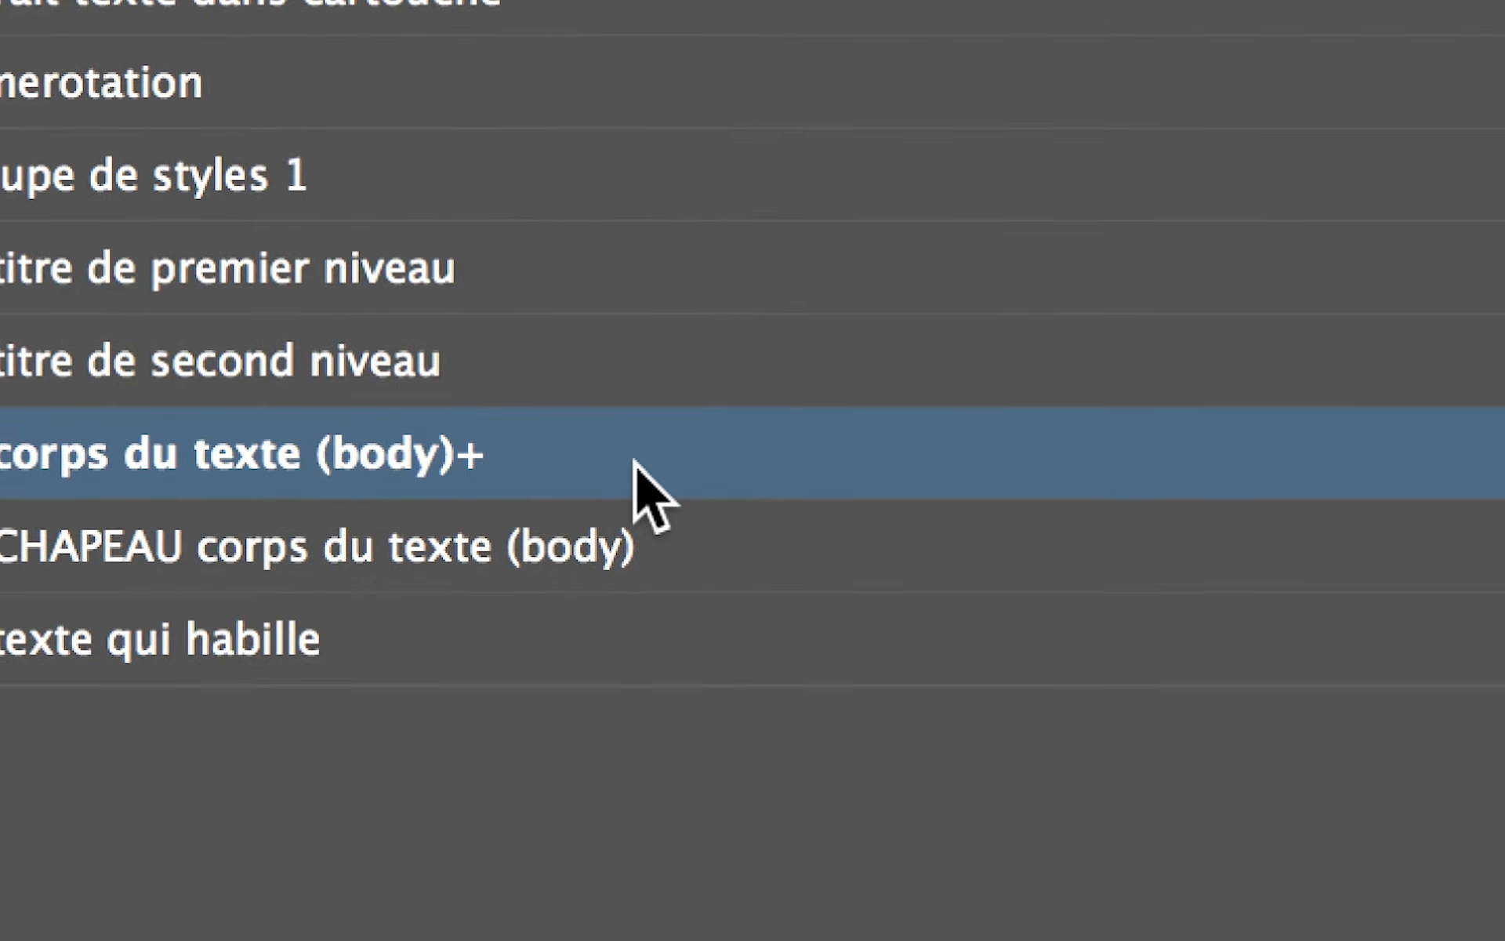
{"action": "left_click", "coordinate": [635, 462], "text": "alt"}
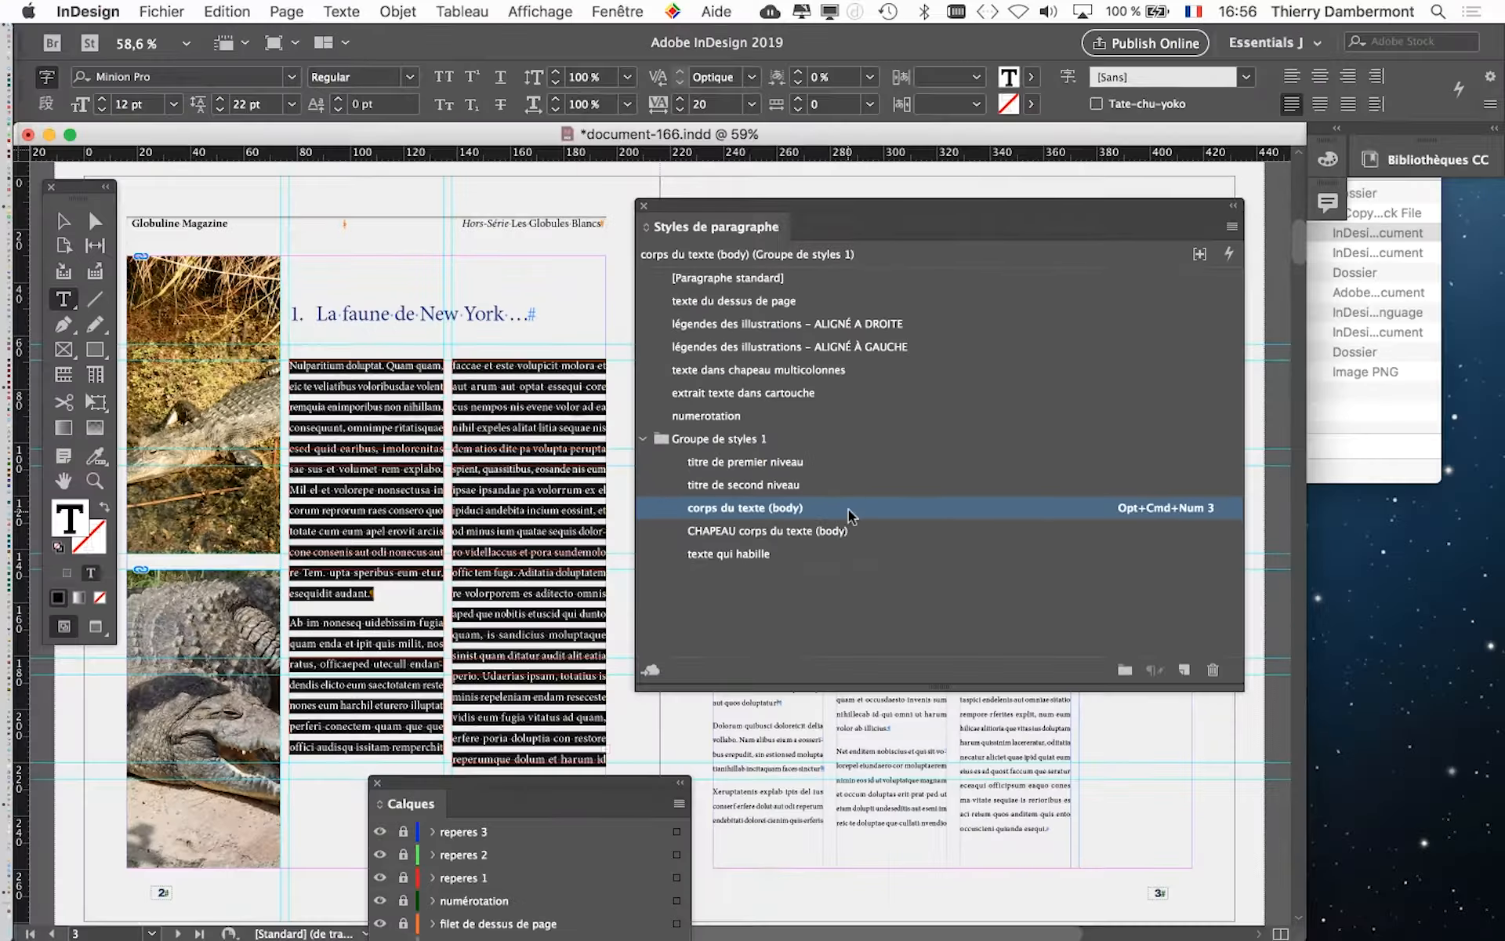
{"action": "left_click_drag", "start_coordinate": [714, 213], "coordinate": [938, 220]}
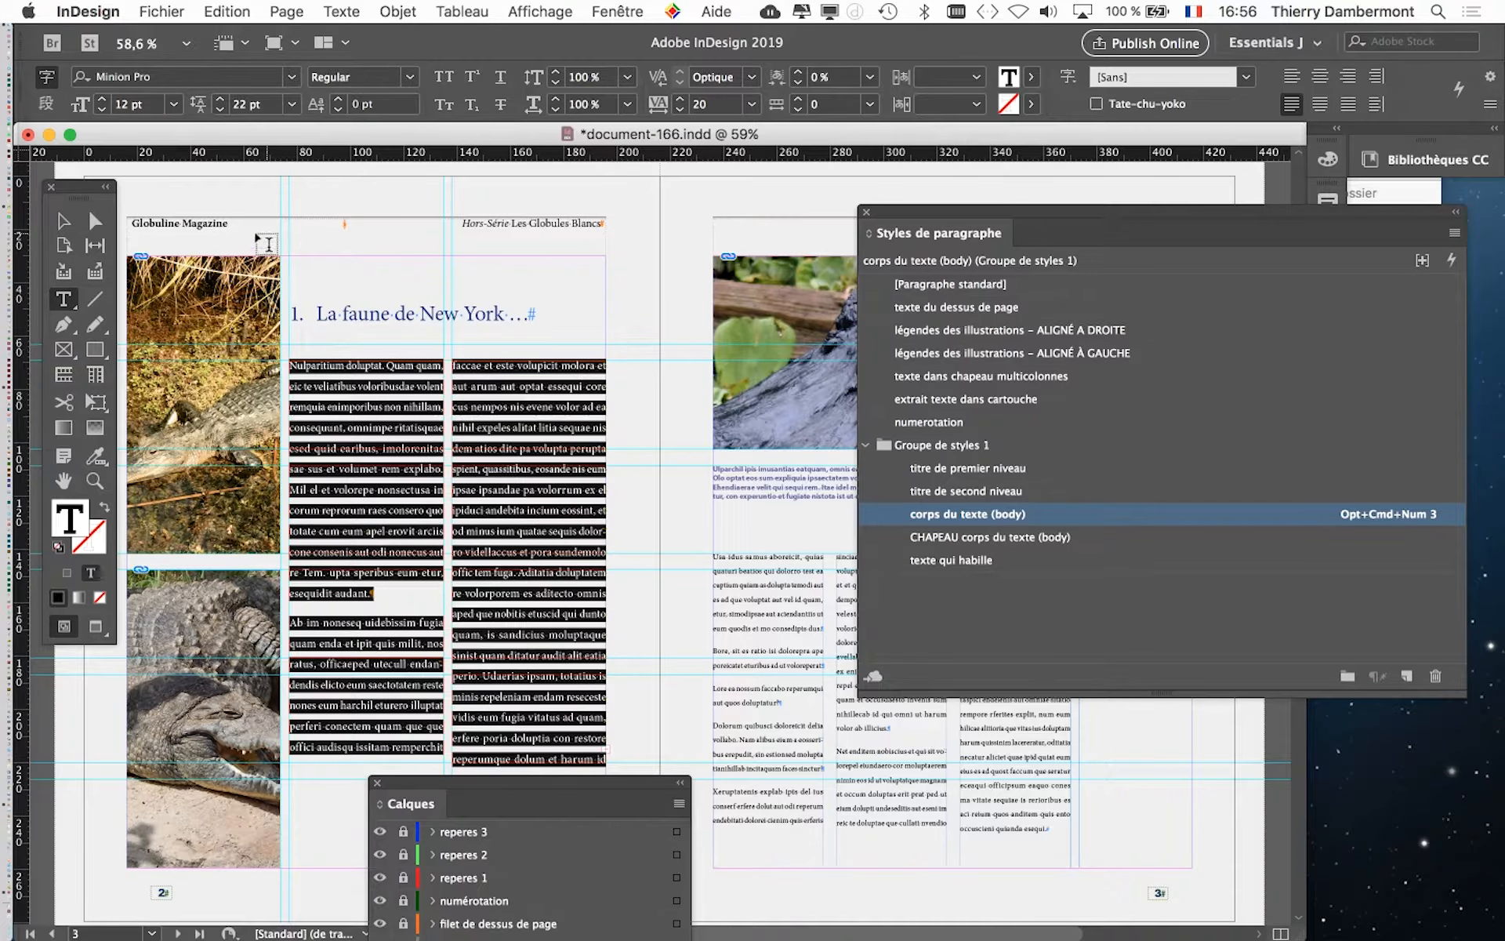
Deselect the body text, return to preview screen mode with the Type tool active, and uncover page 3
{"action": "key", "text": "Escape"}
{"action": "left_click", "coordinate": [614, 309]}
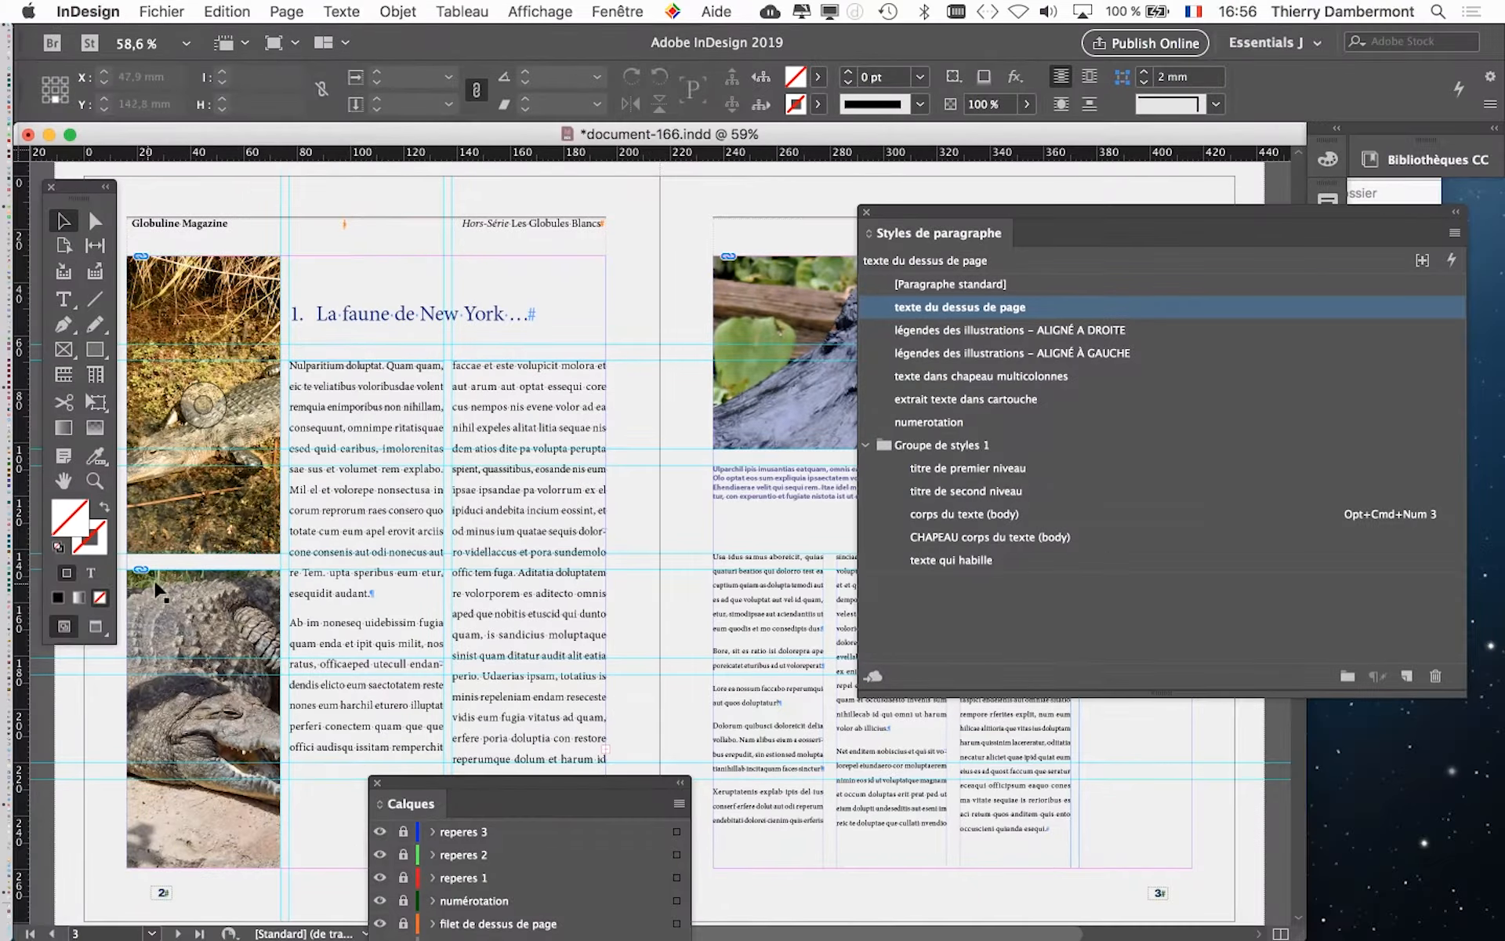
{"action": "left_click", "coordinate": [92, 630]}
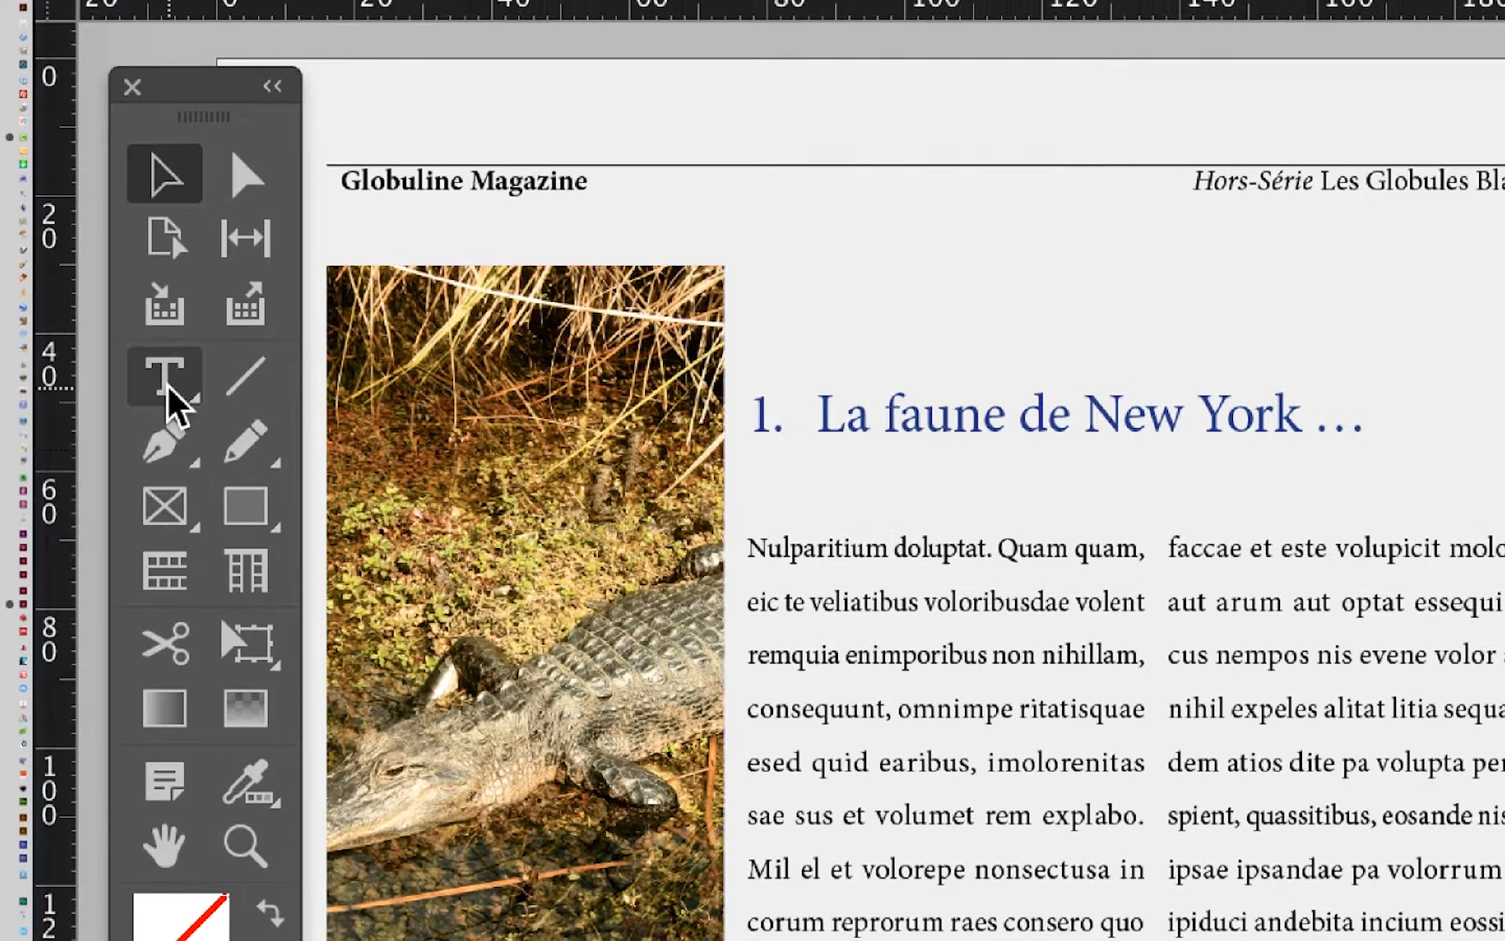
{"action": "left_click", "coordinate": [174, 400]}
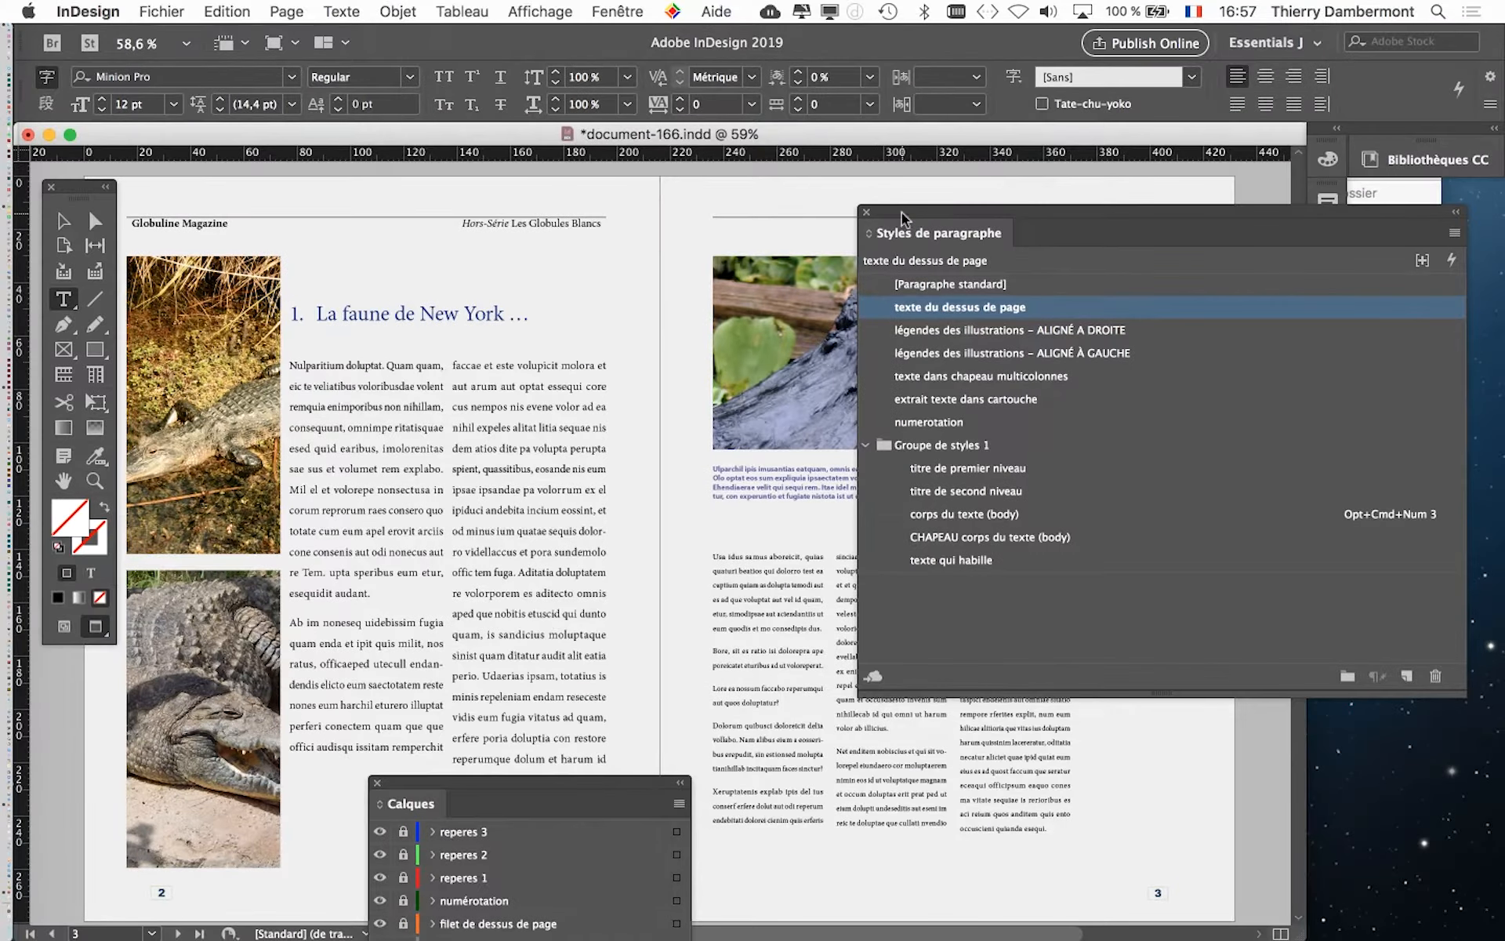
{"action": "left_click_drag", "start_coordinate": [905, 219], "coordinate": [1197, 267]}
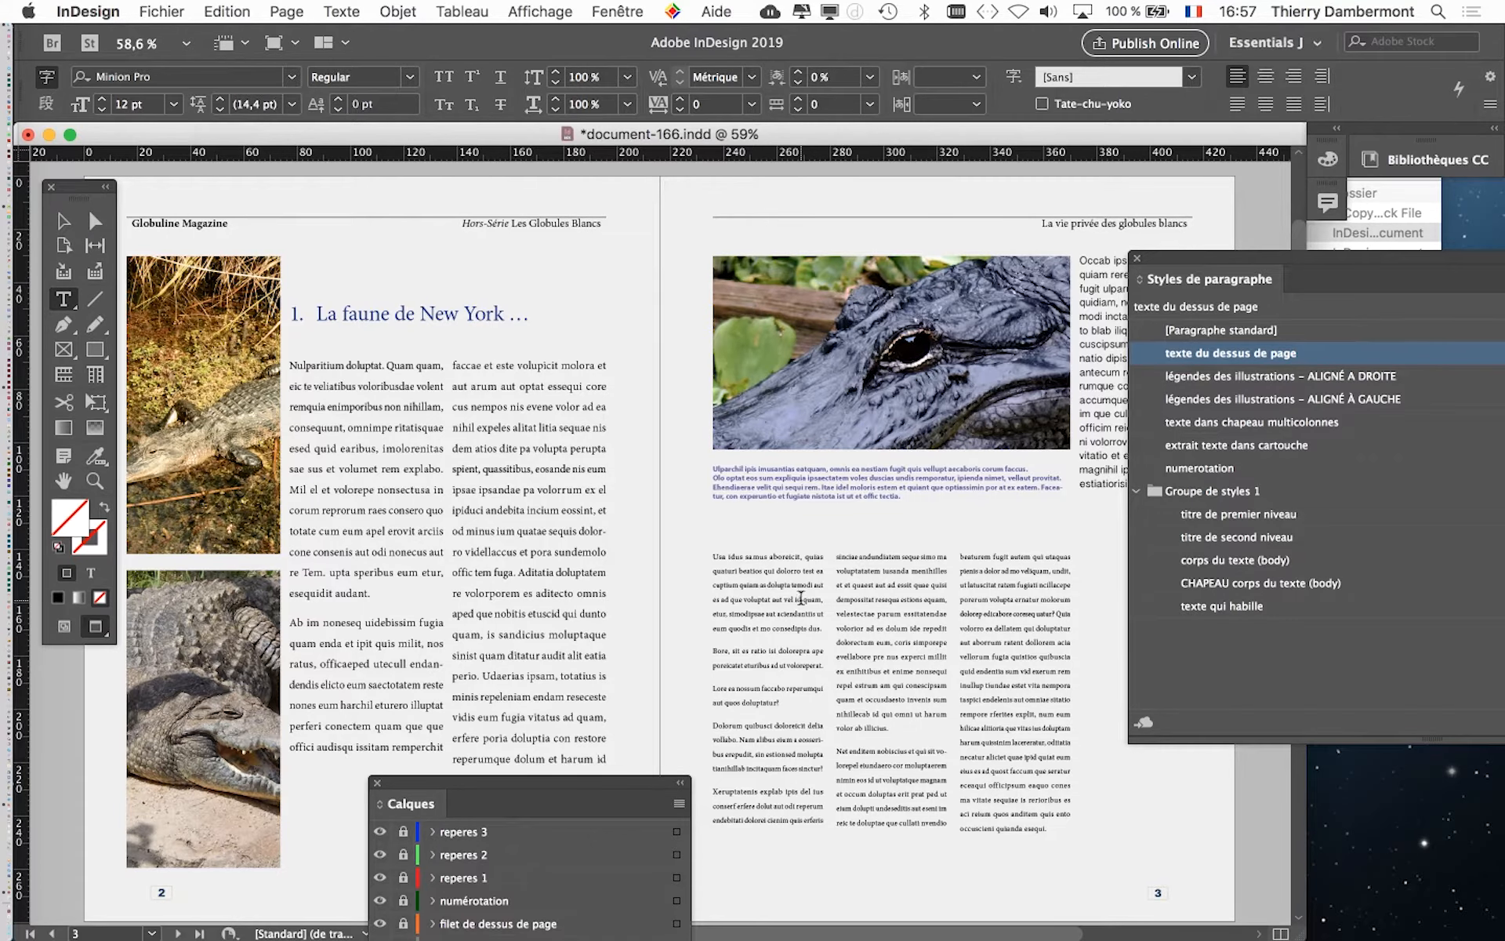
Undo the last text style application on page 2's body text and leave the text deselected
{"action": "scroll", "coordinate": [800, 598], "scroll_direction": "down", "scroll_amount": 5}
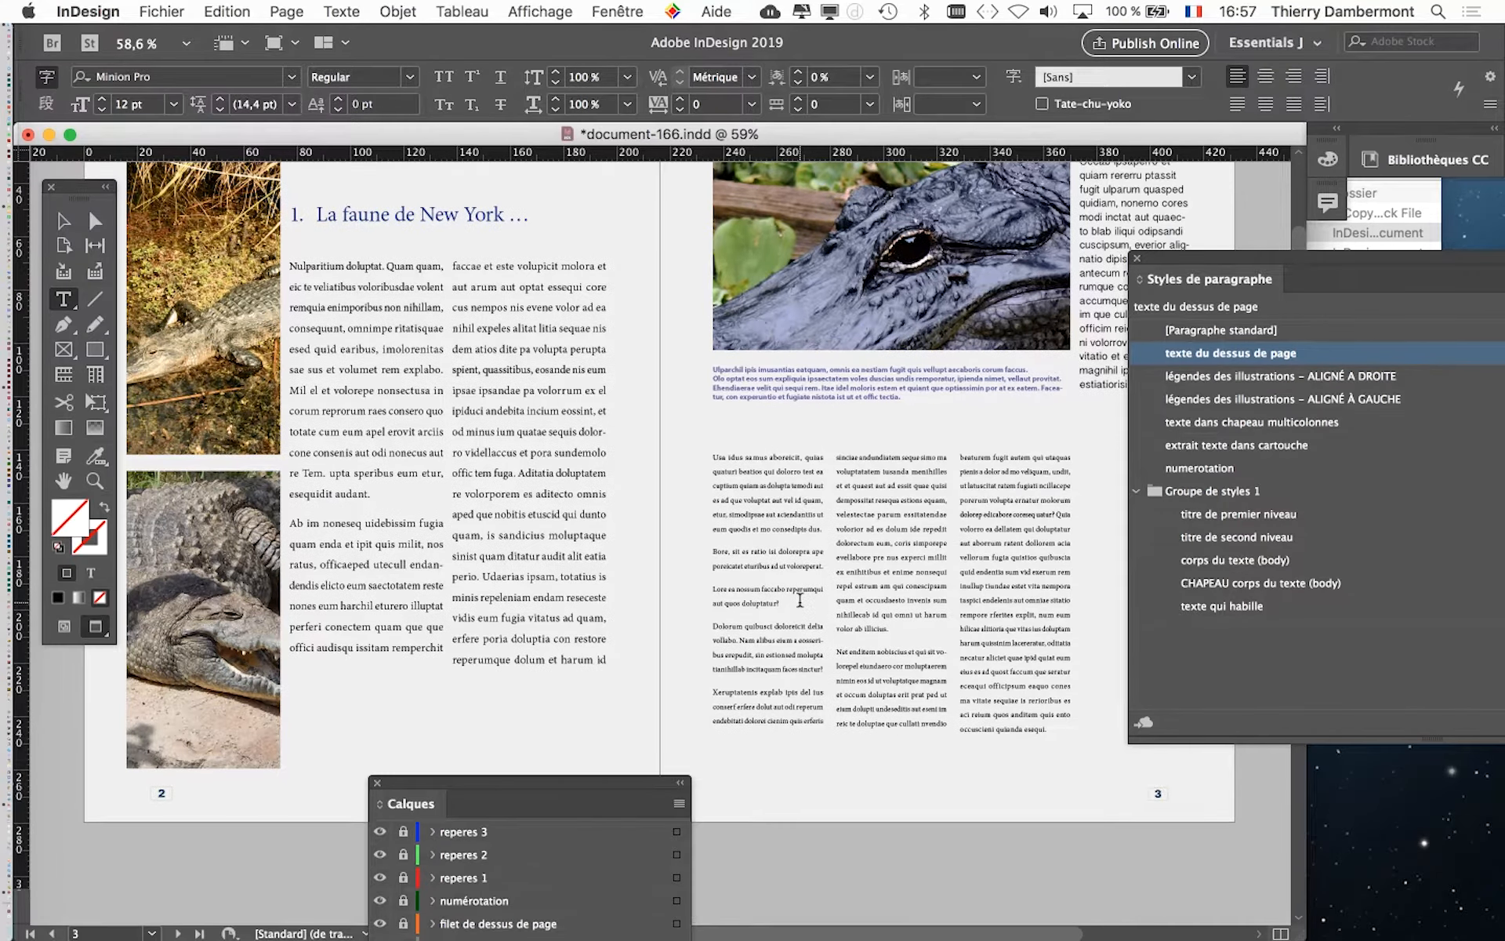
{"action": "scroll", "coordinate": [811, 612], "scroll_direction": "down", "scroll_amount": 10}
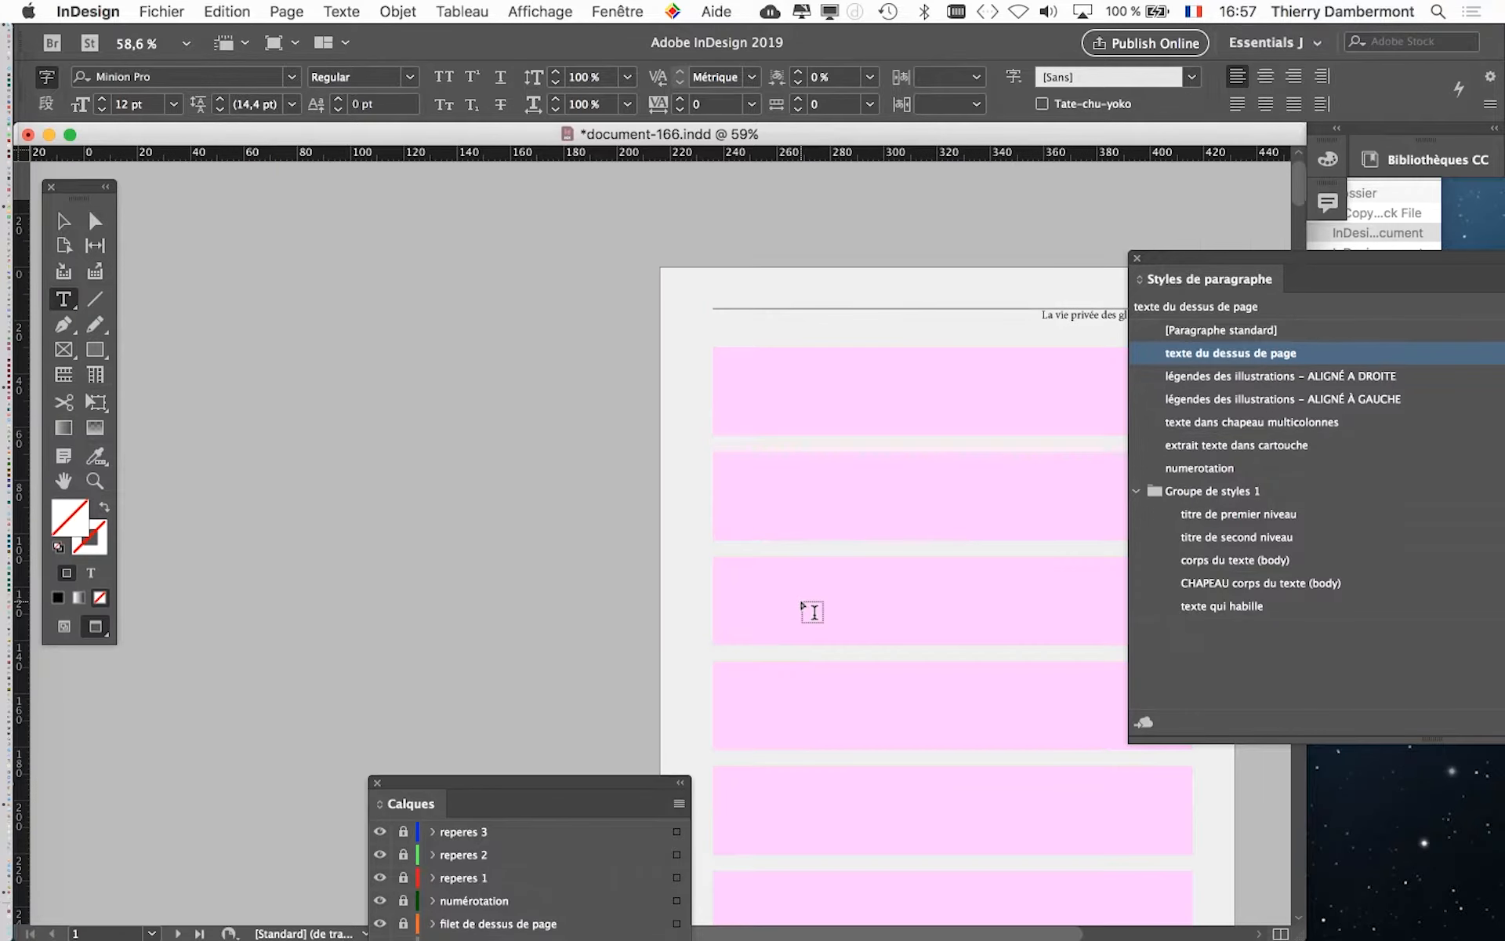
{"action": "scroll", "coordinate": [812, 612], "scroll_direction": "down", "scroll_amount": 4}
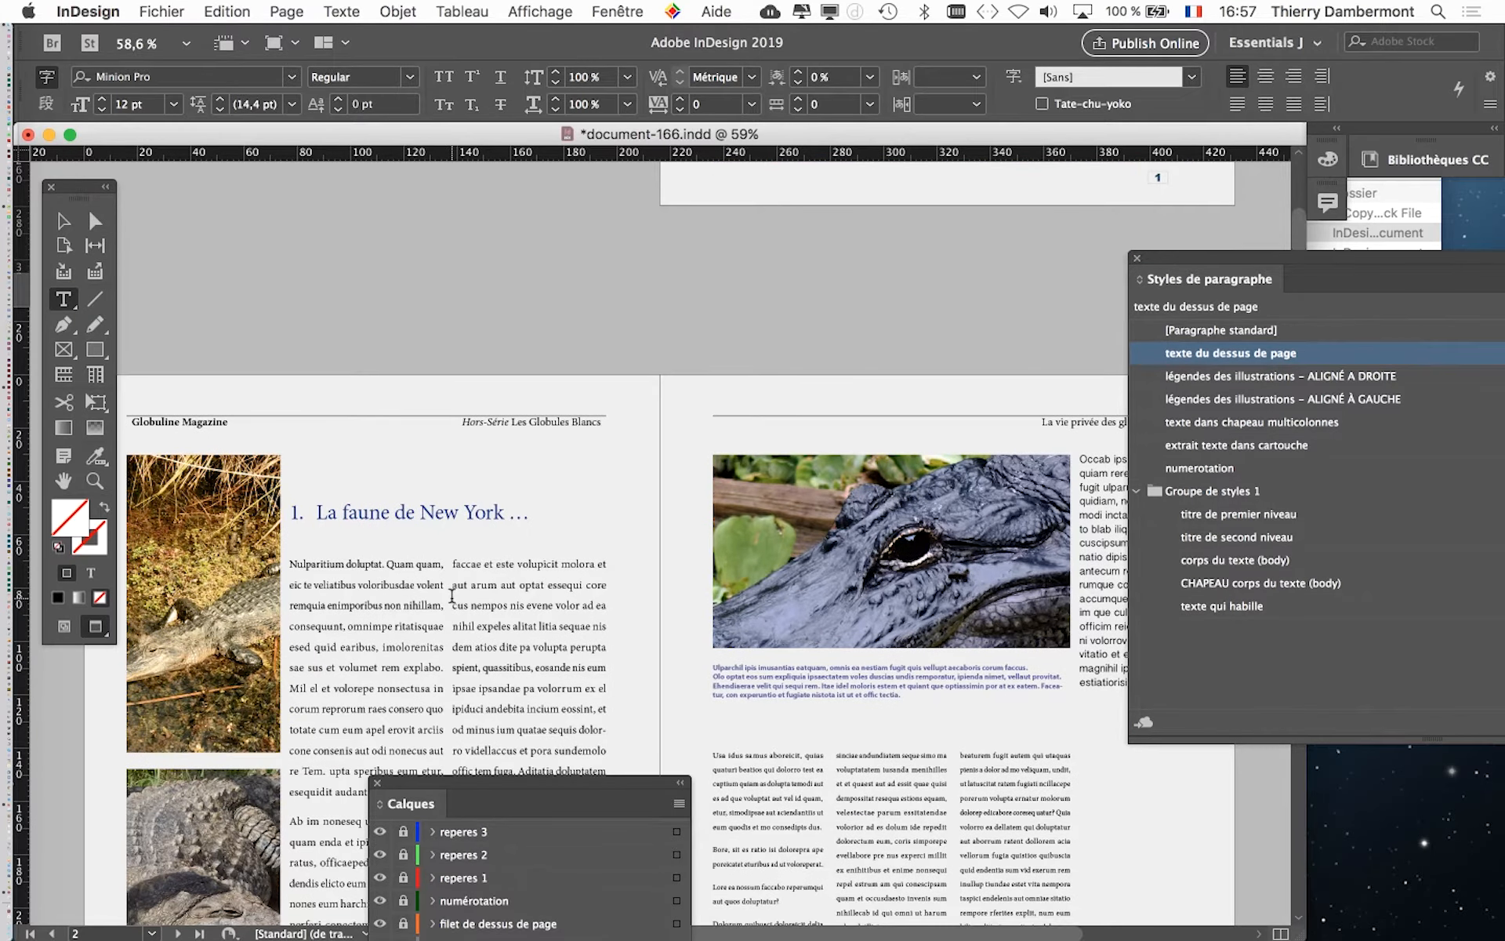
{"action": "key", "text": "super+1"}
{"action": "left_click", "coordinate": [239, 11]}
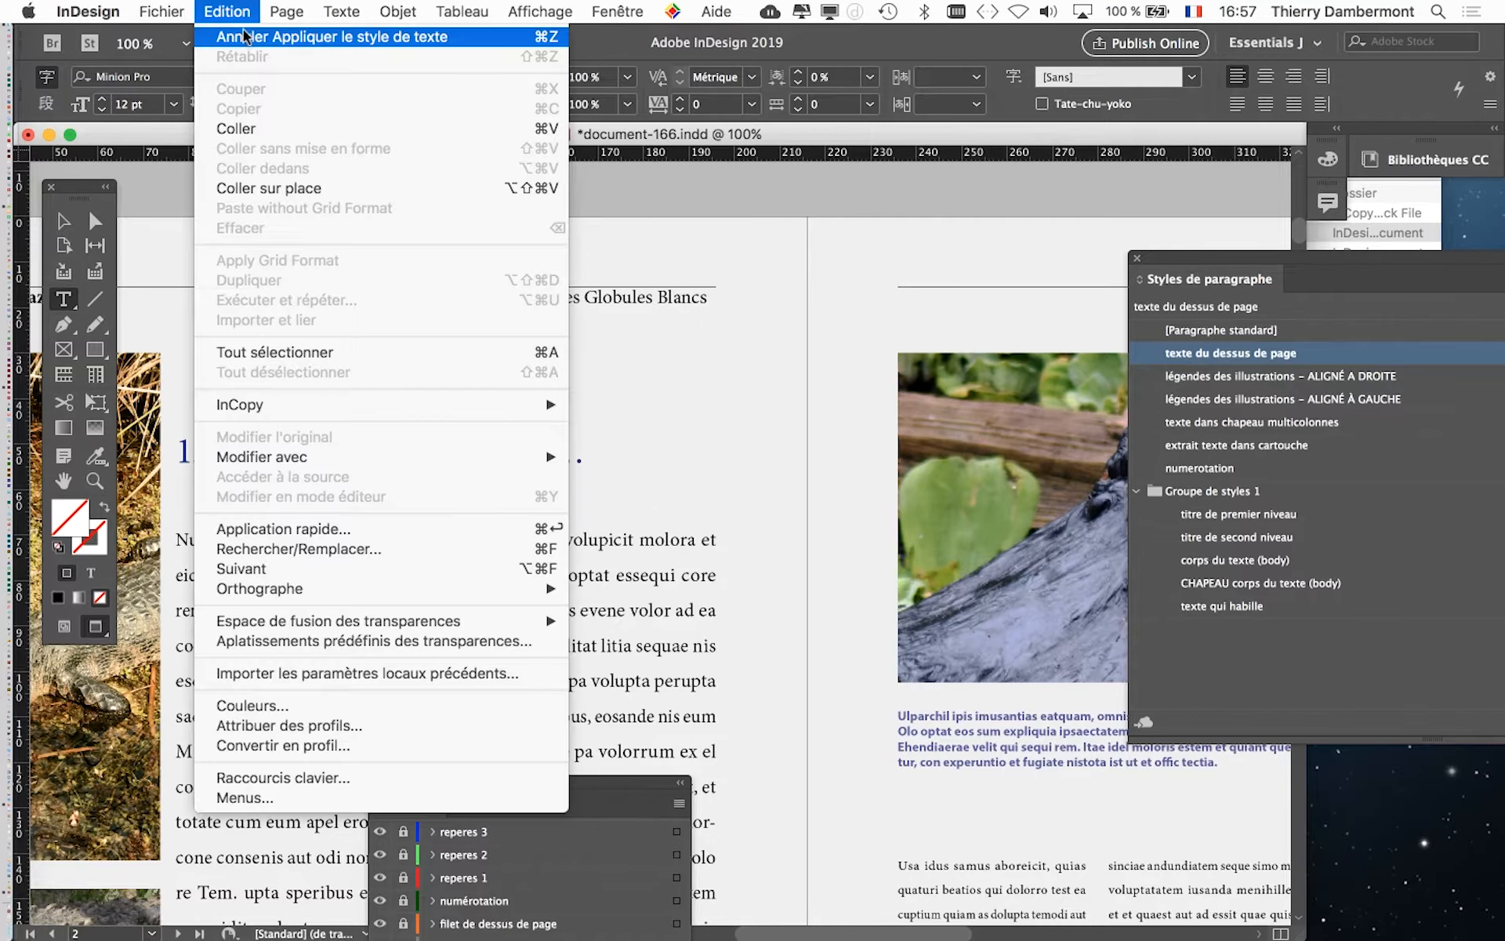
{"action": "left_click", "coordinate": [246, 37]}
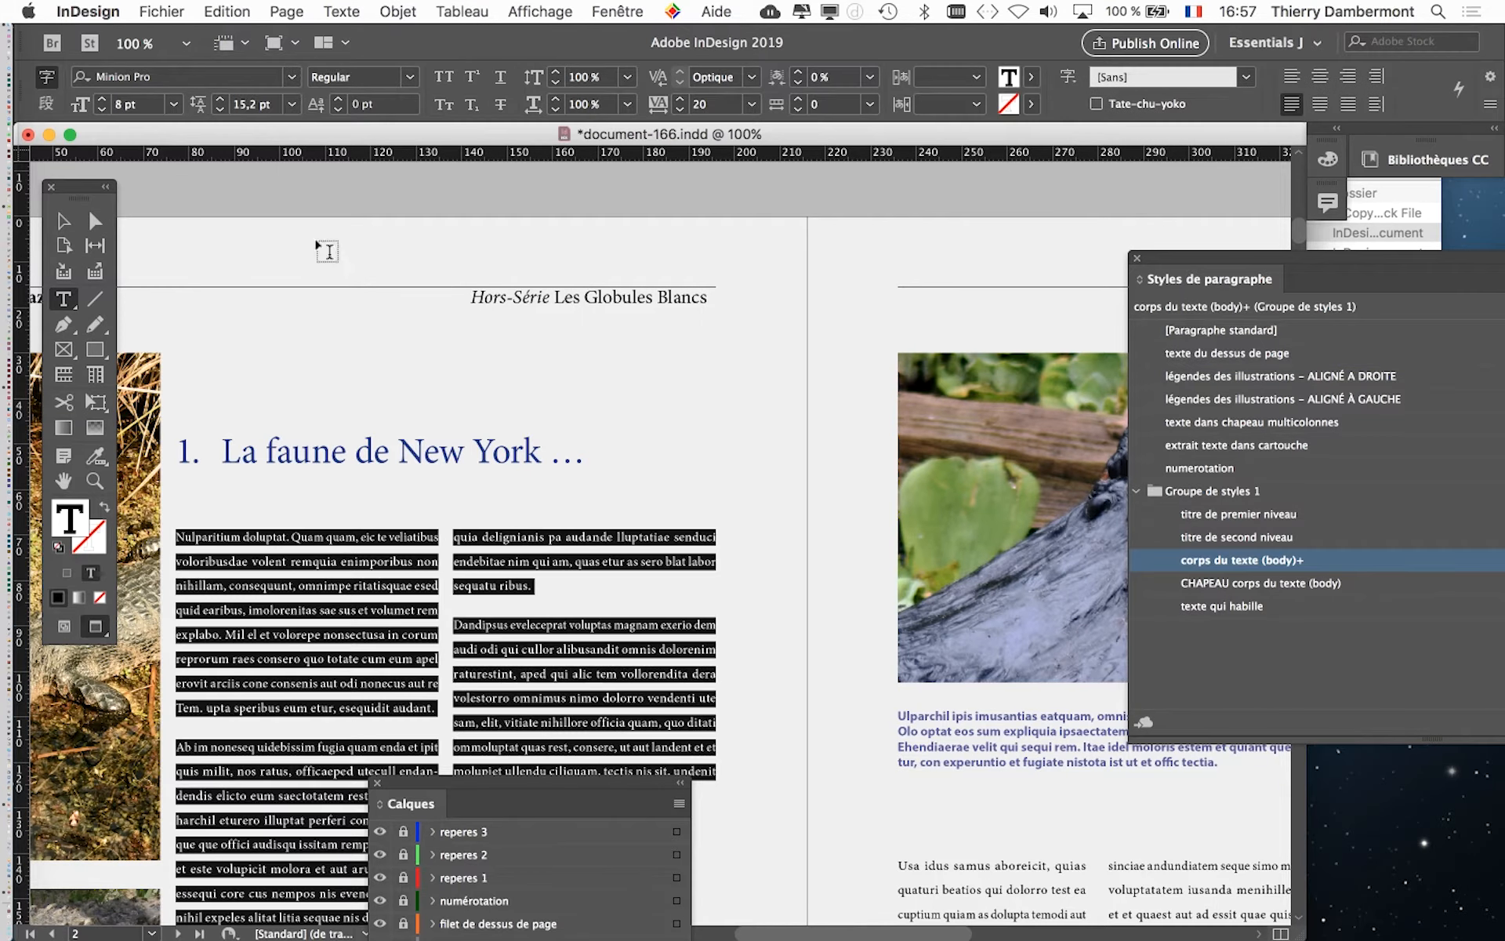
{"action": "key", "text": "Escape"}
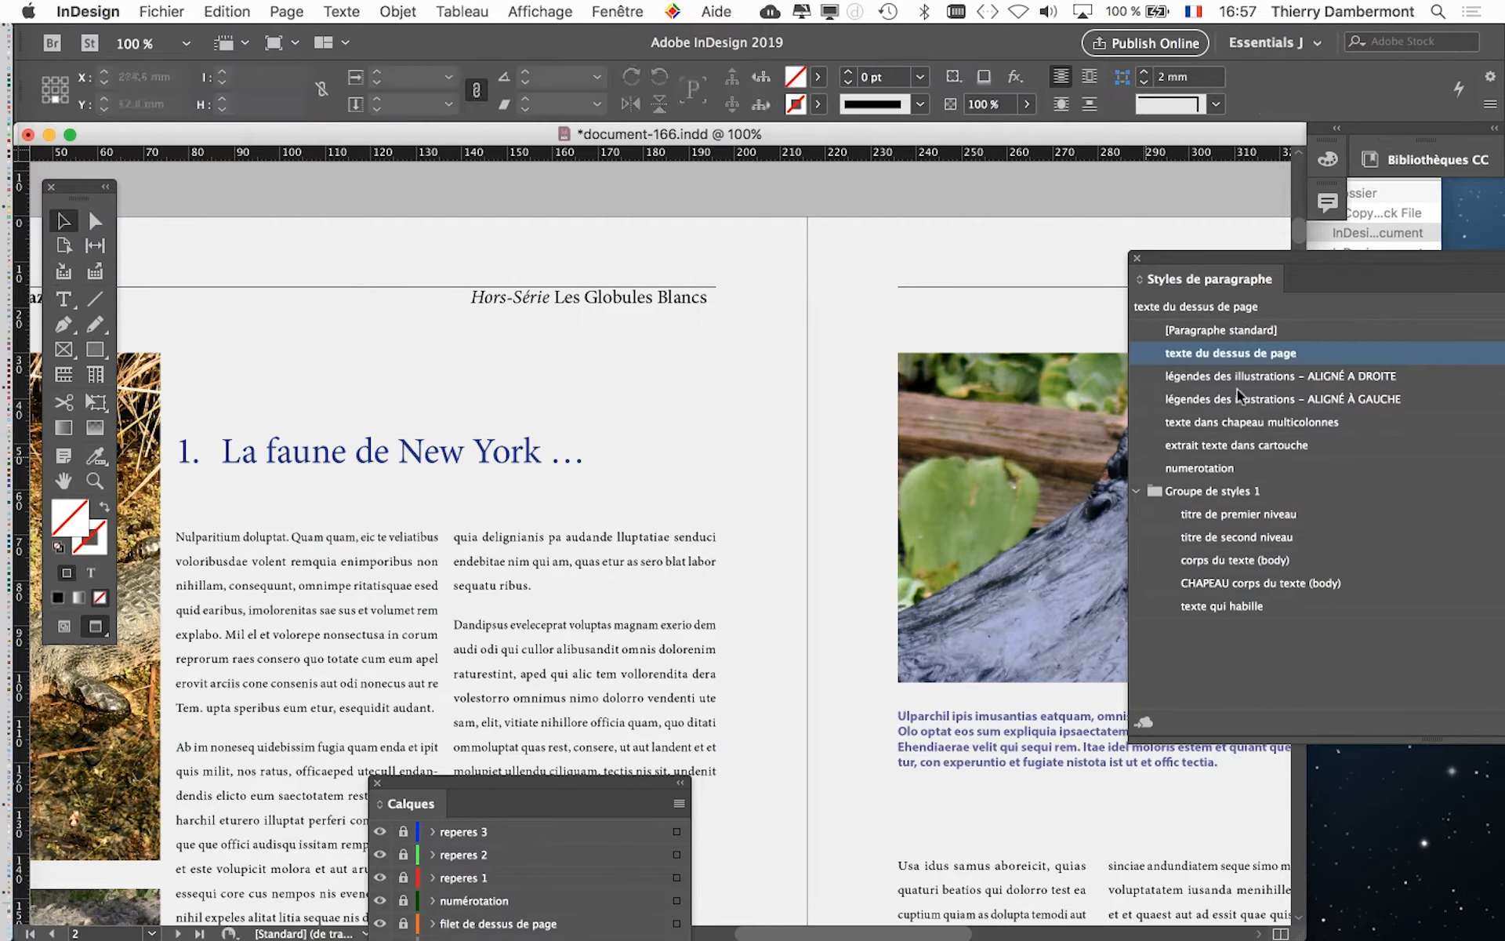
Rearrange the floating paragraph styles and tools around the page 2–3 spread, shown at 50%
{"action": "left_click_drag", "start_coordinate": [853, 182], "coordinate": [849, 178]}
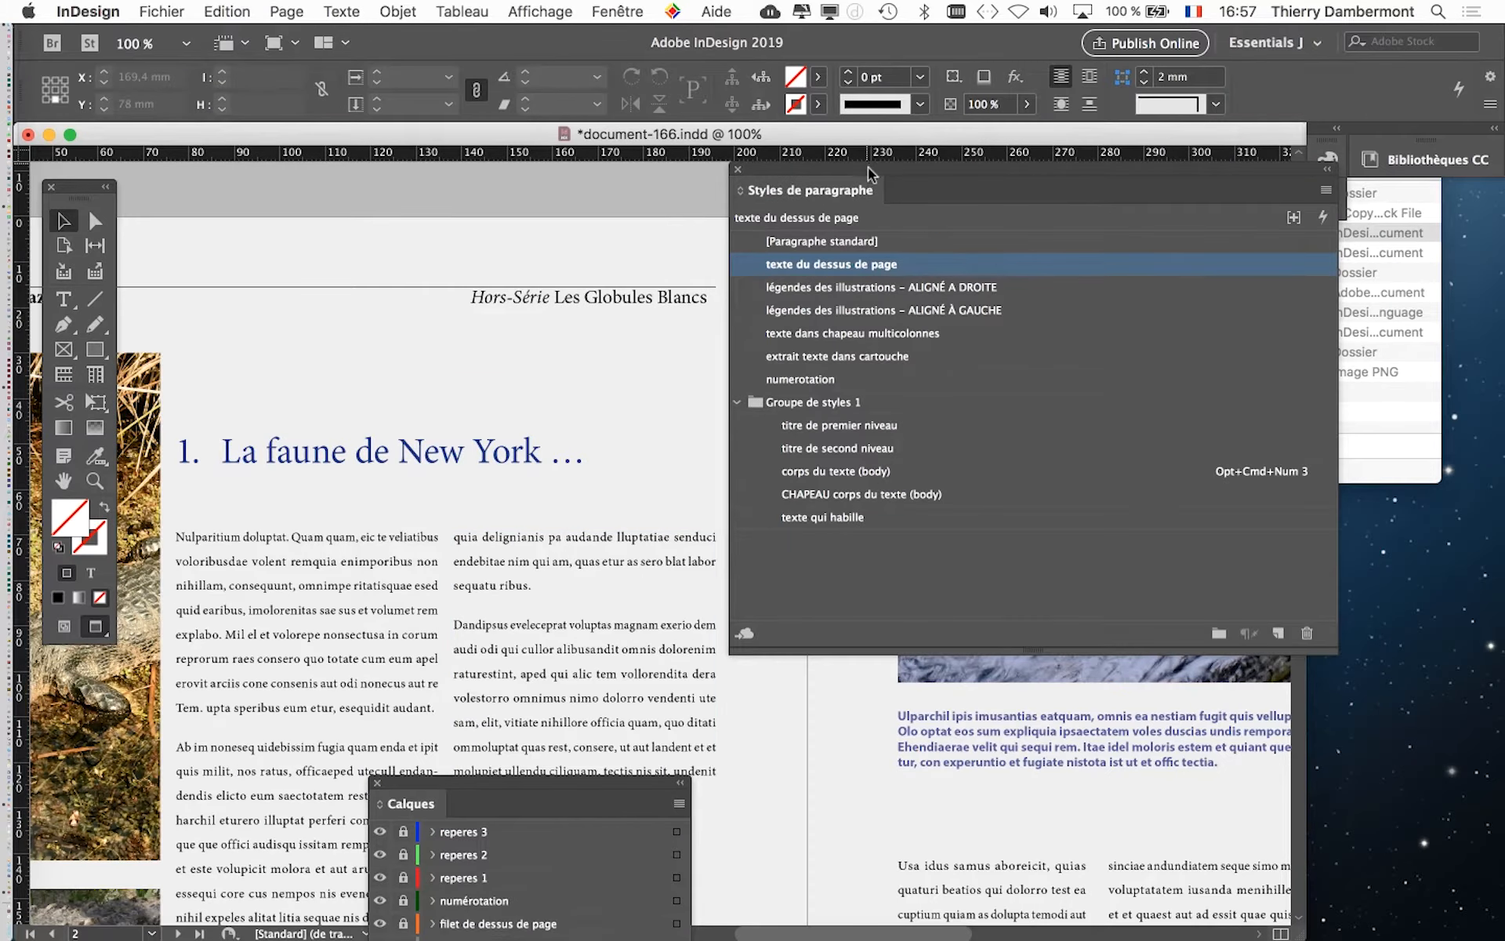
{"action": "left_click_drag", "start_coordinate": [878, 174], "coordinate": [1002, 192]}
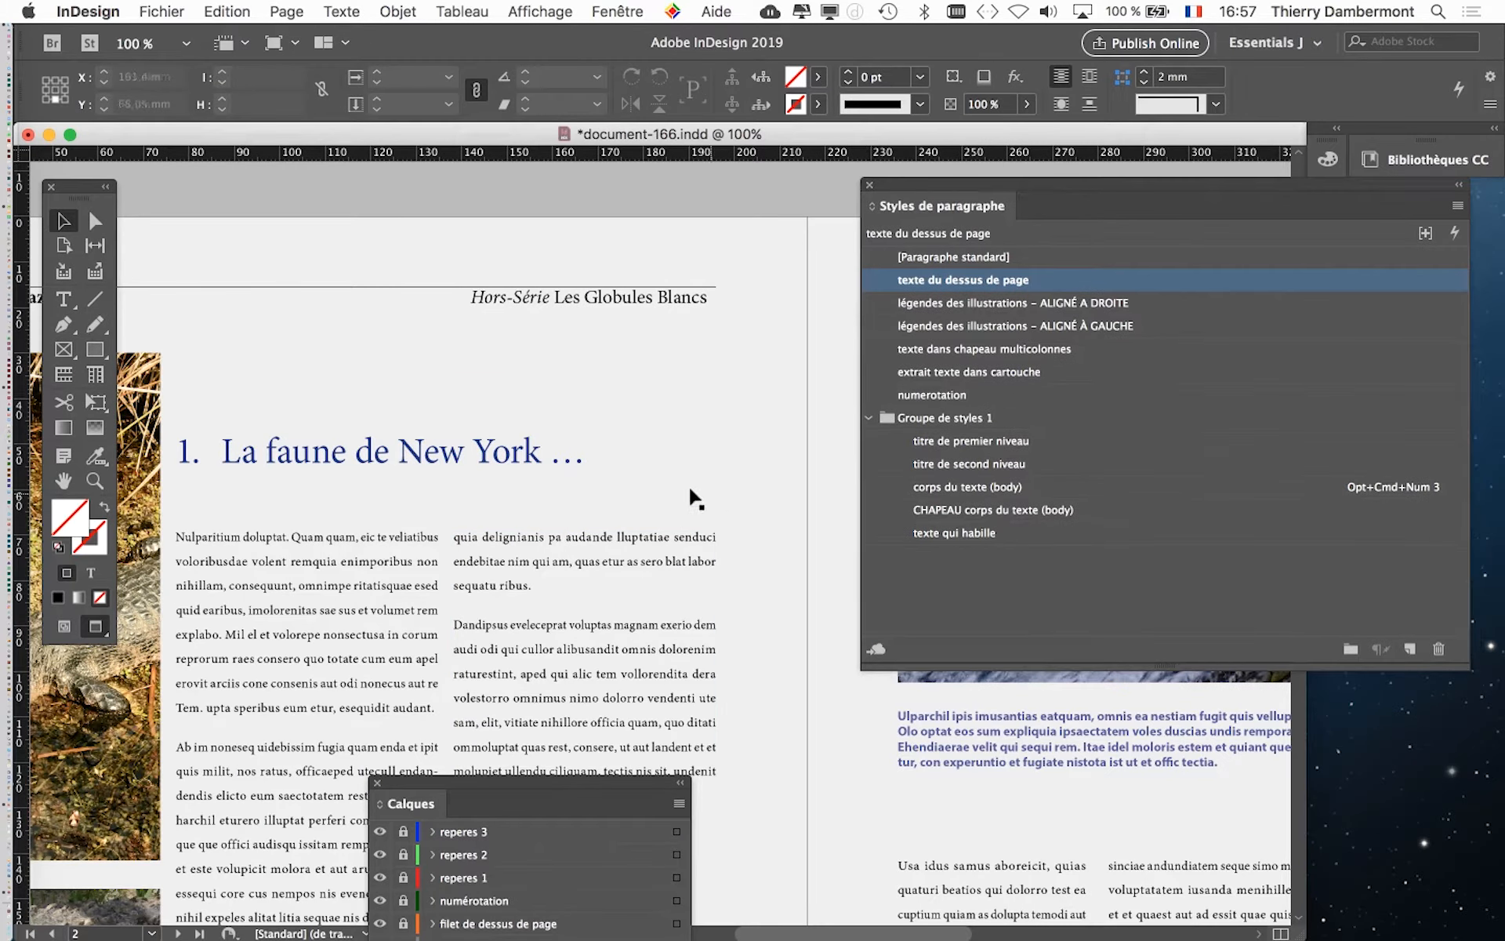
{"action": "left_click", "coordinate": [690, 496]}
{"action": "scroll", "coordinate": [690, 496], "scroll_direction": "down", "scroll_amount": 5}
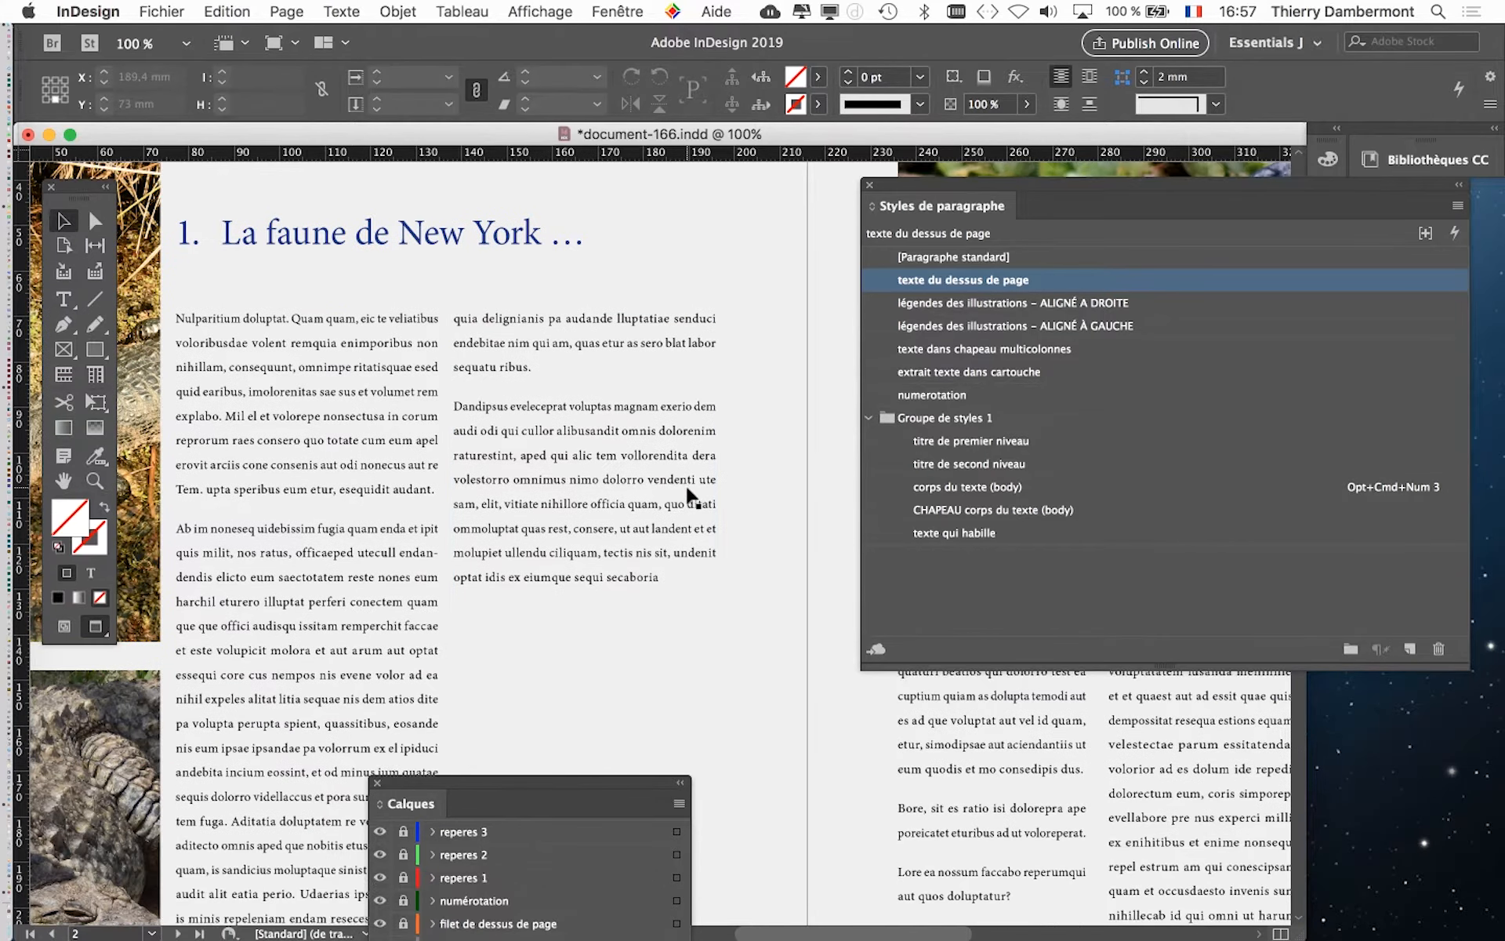
{"action": "scroll", "coordinate": [690, 496], "scroll_direction": "down", "scroll_amount": 1}
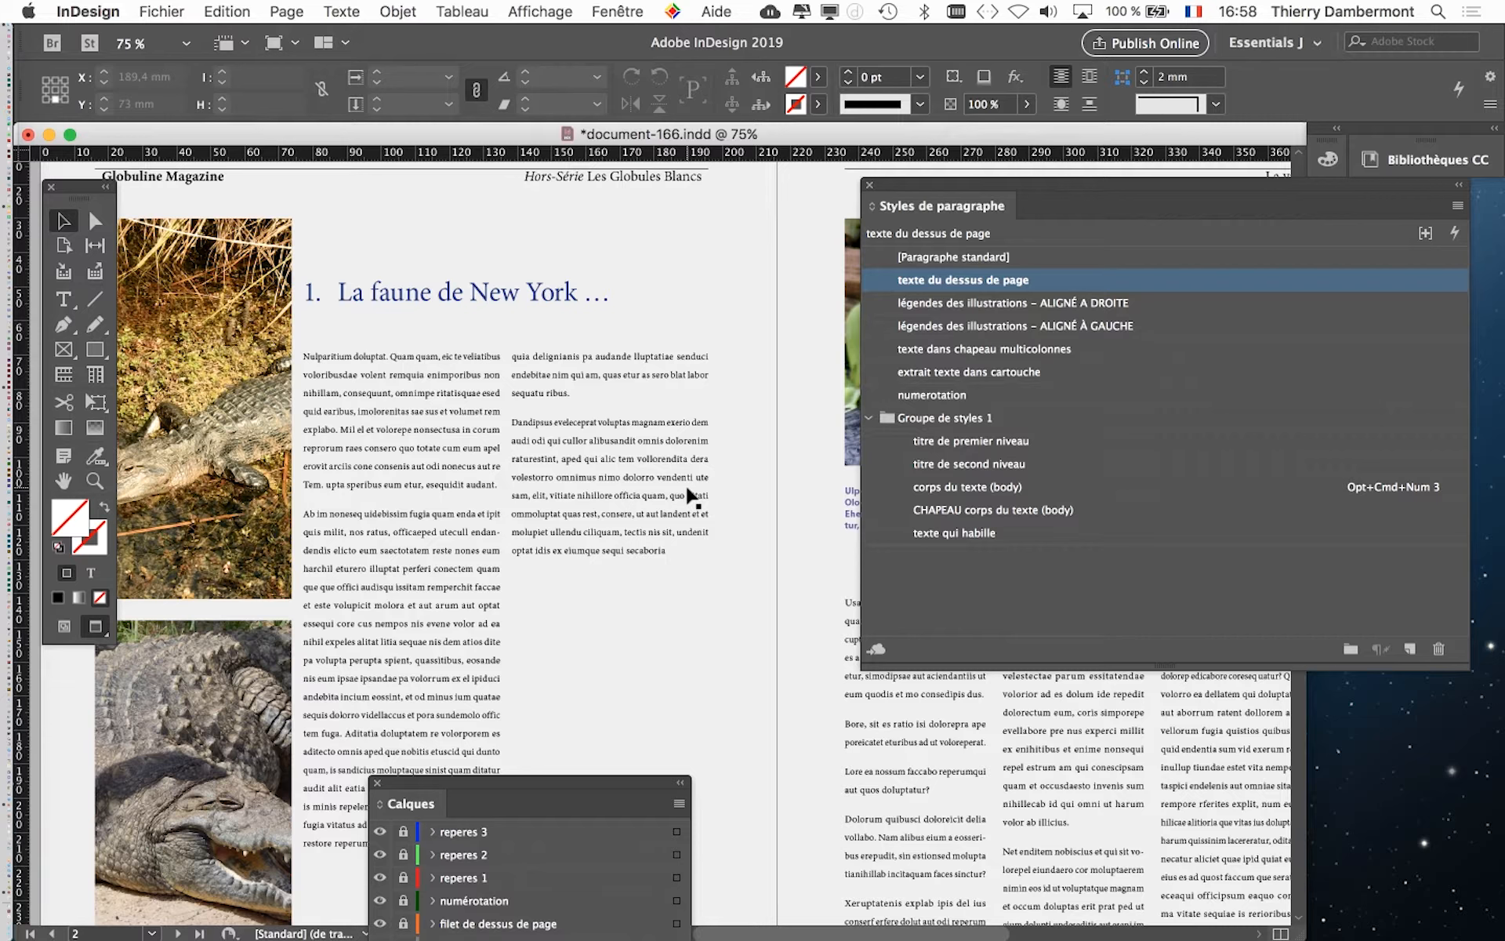
{"action": "scroll", "coordinate": [692, 495], "scroll_direction": "down", "scroll_amount": 1}
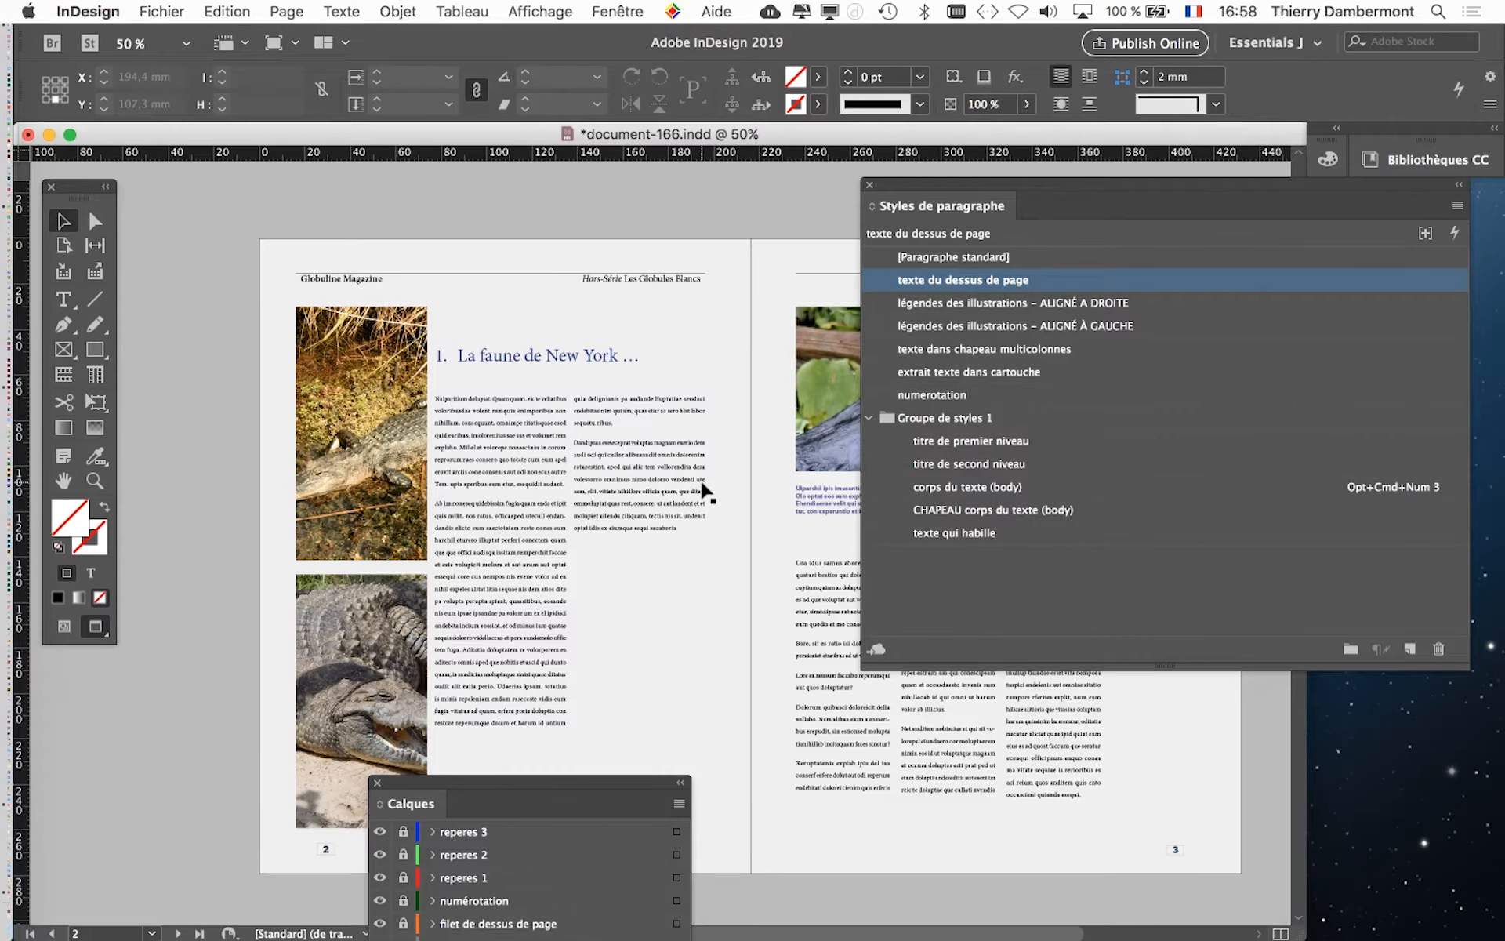
{"action": "left_click_drag", "start_coordinate": [76, 197], "coordinate": [130, 196]}
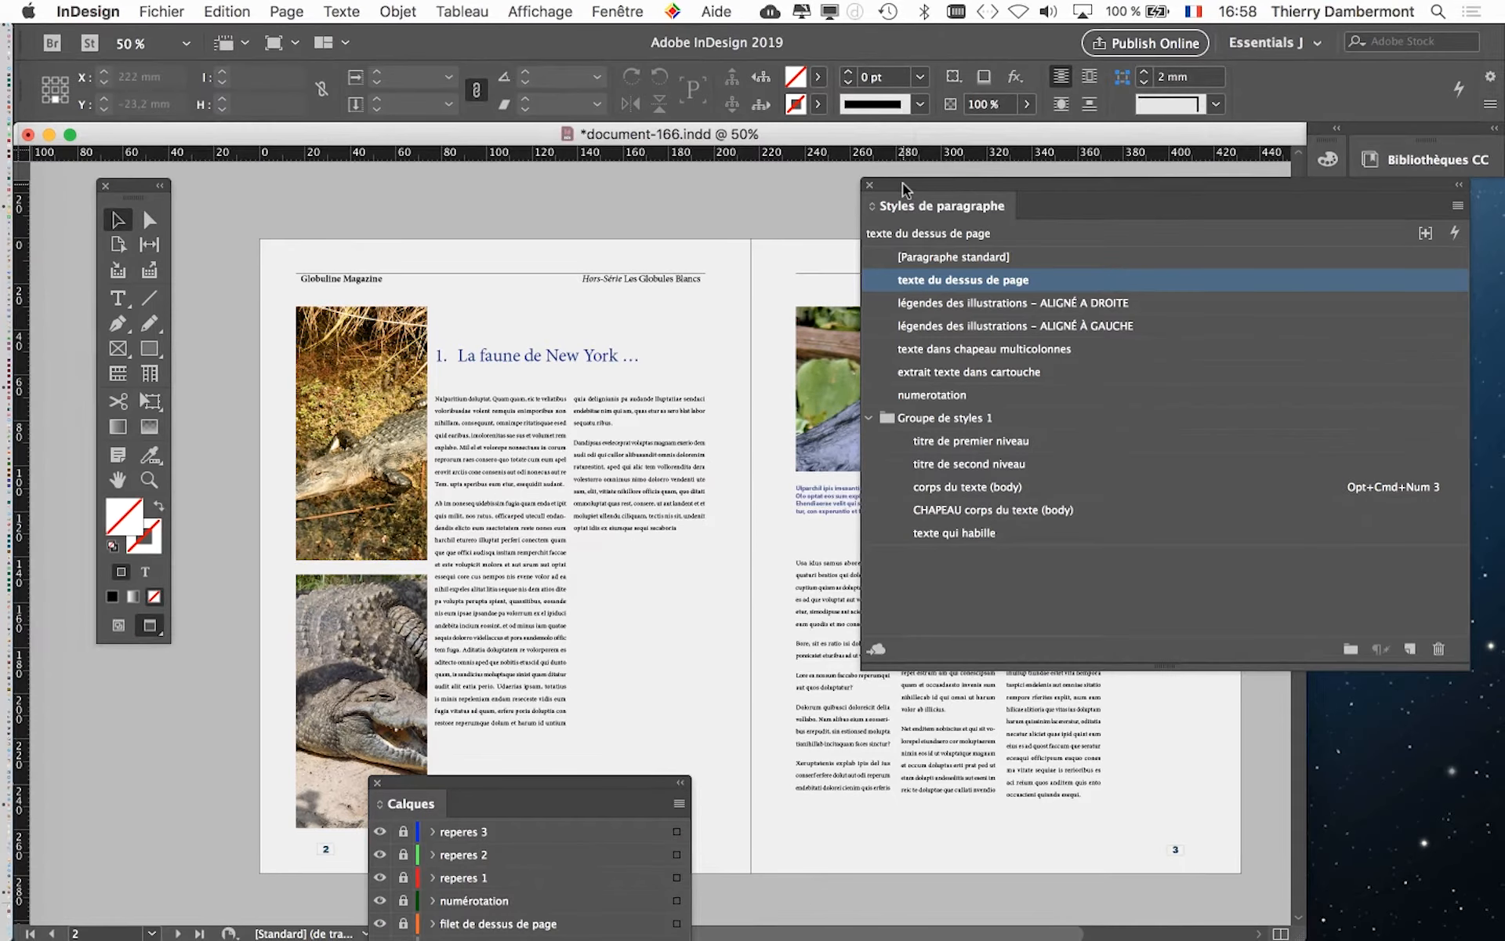
{"action": "left_click_drag", "start_coordinate": [906, 190], "coordinate": [852, 184]}
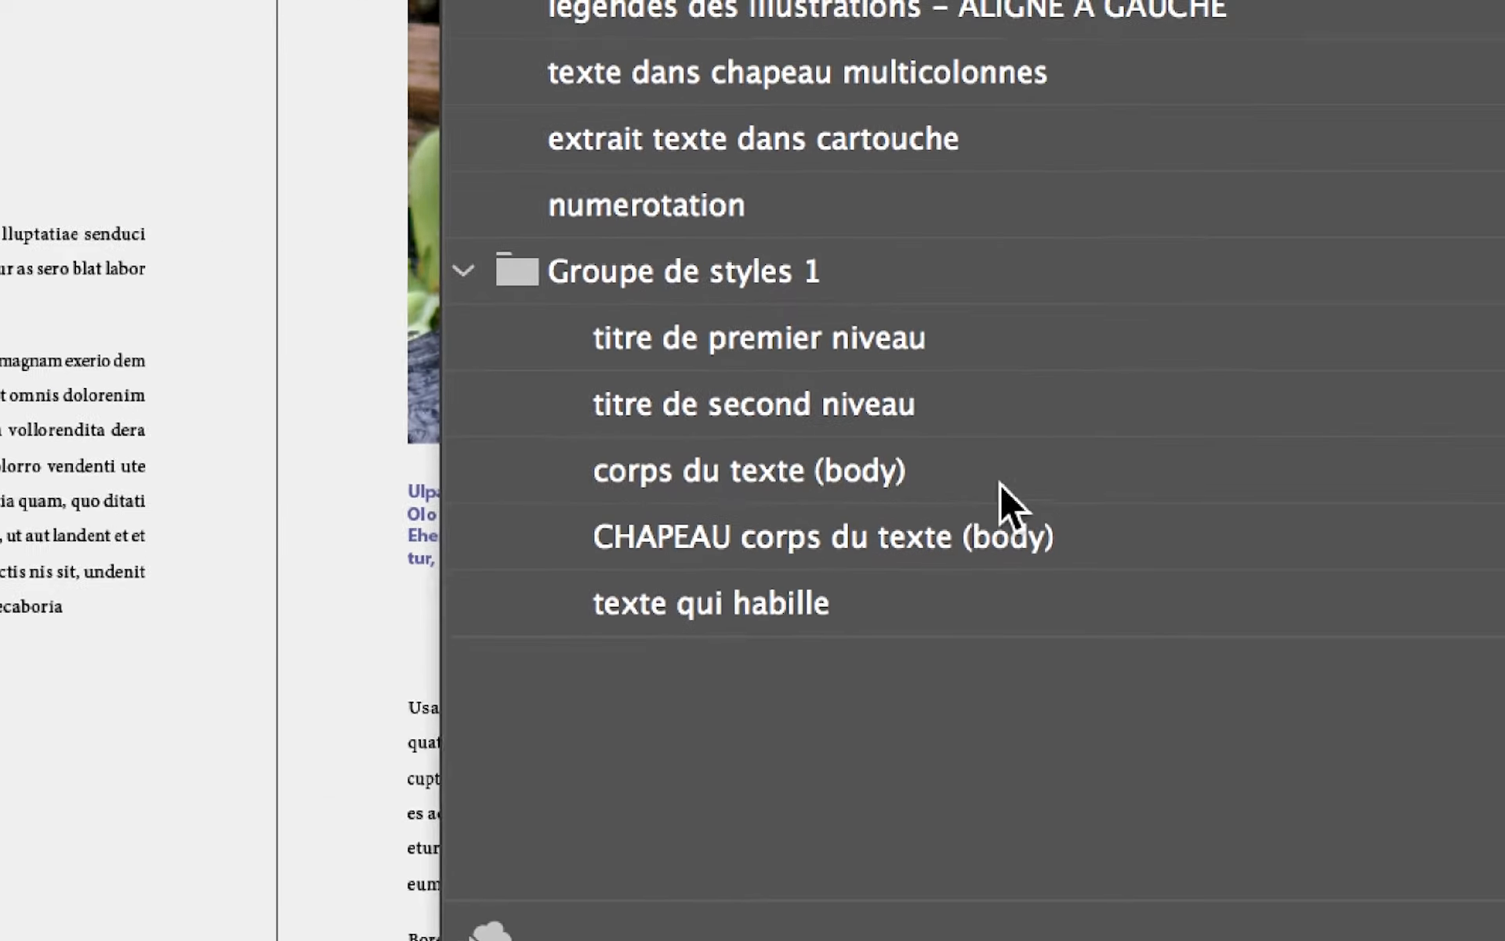
Duplicate the paragraph style corps du texte (body) in Groupe de styles 1 as corps du texte (body) NOUVEAU
{"action": "left_click", "coordinate": [999, 484]}
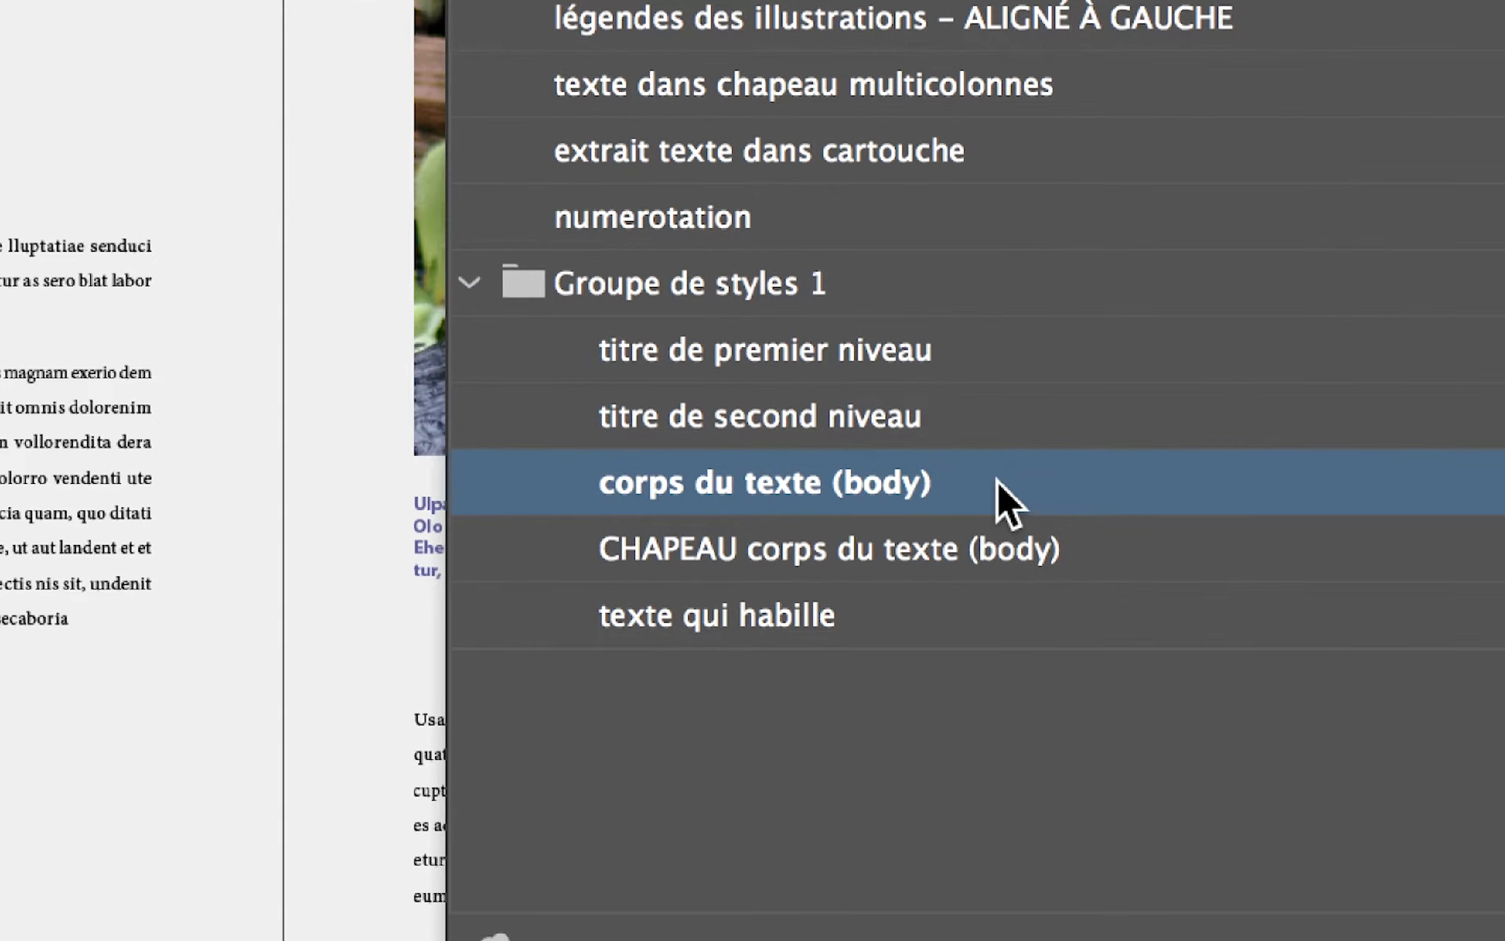
{"action": "right_click", "coordinate": [996, 480]}
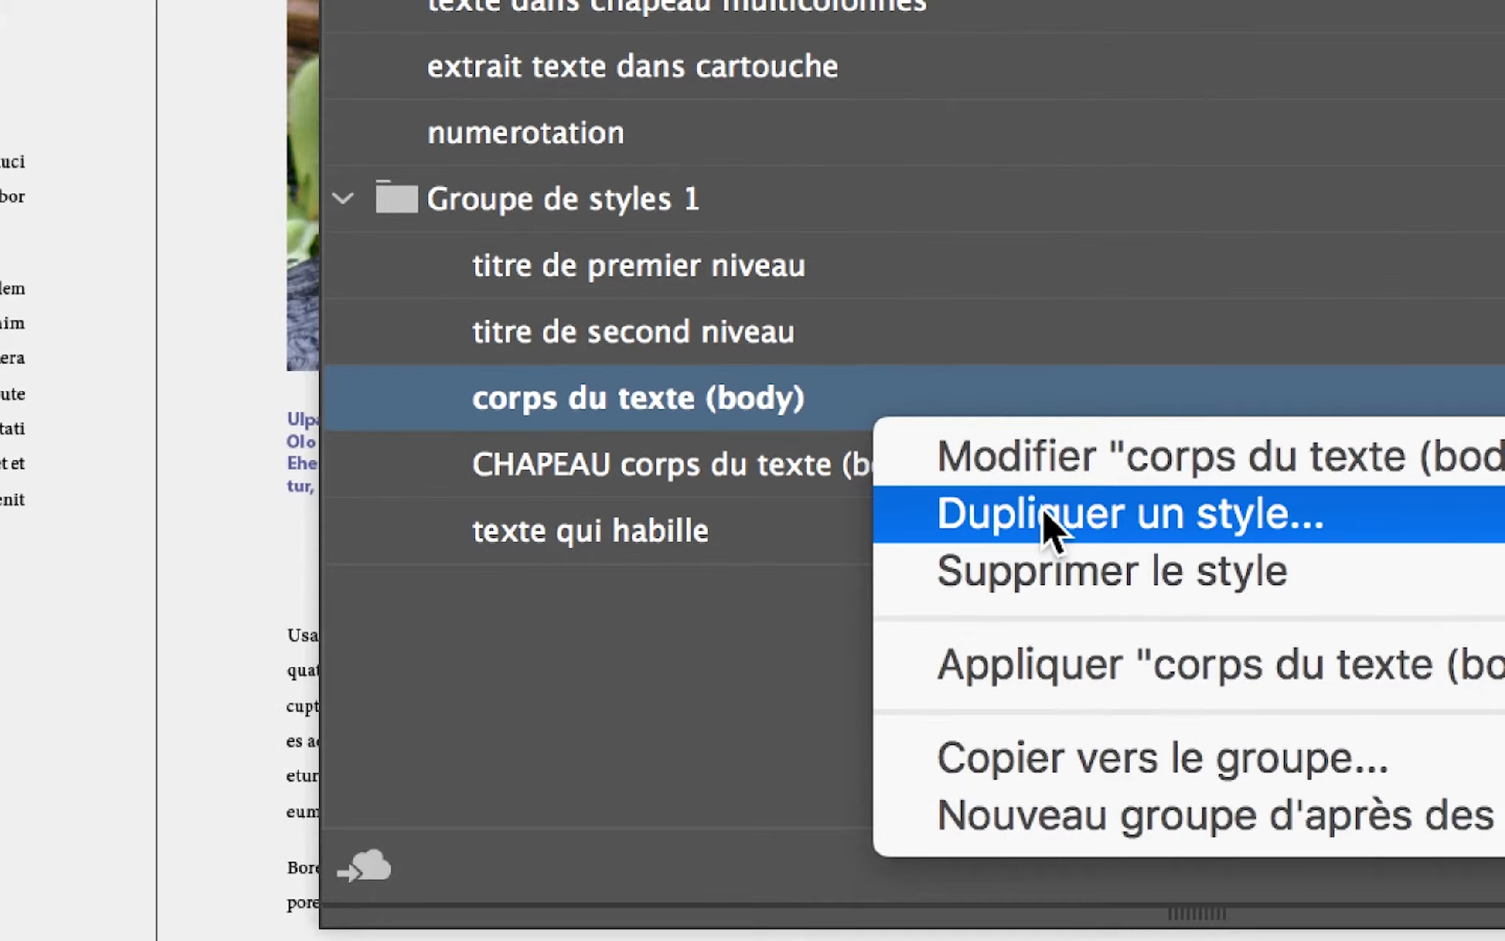
{"action": "left_click", "coordinate": [1041, 507]}
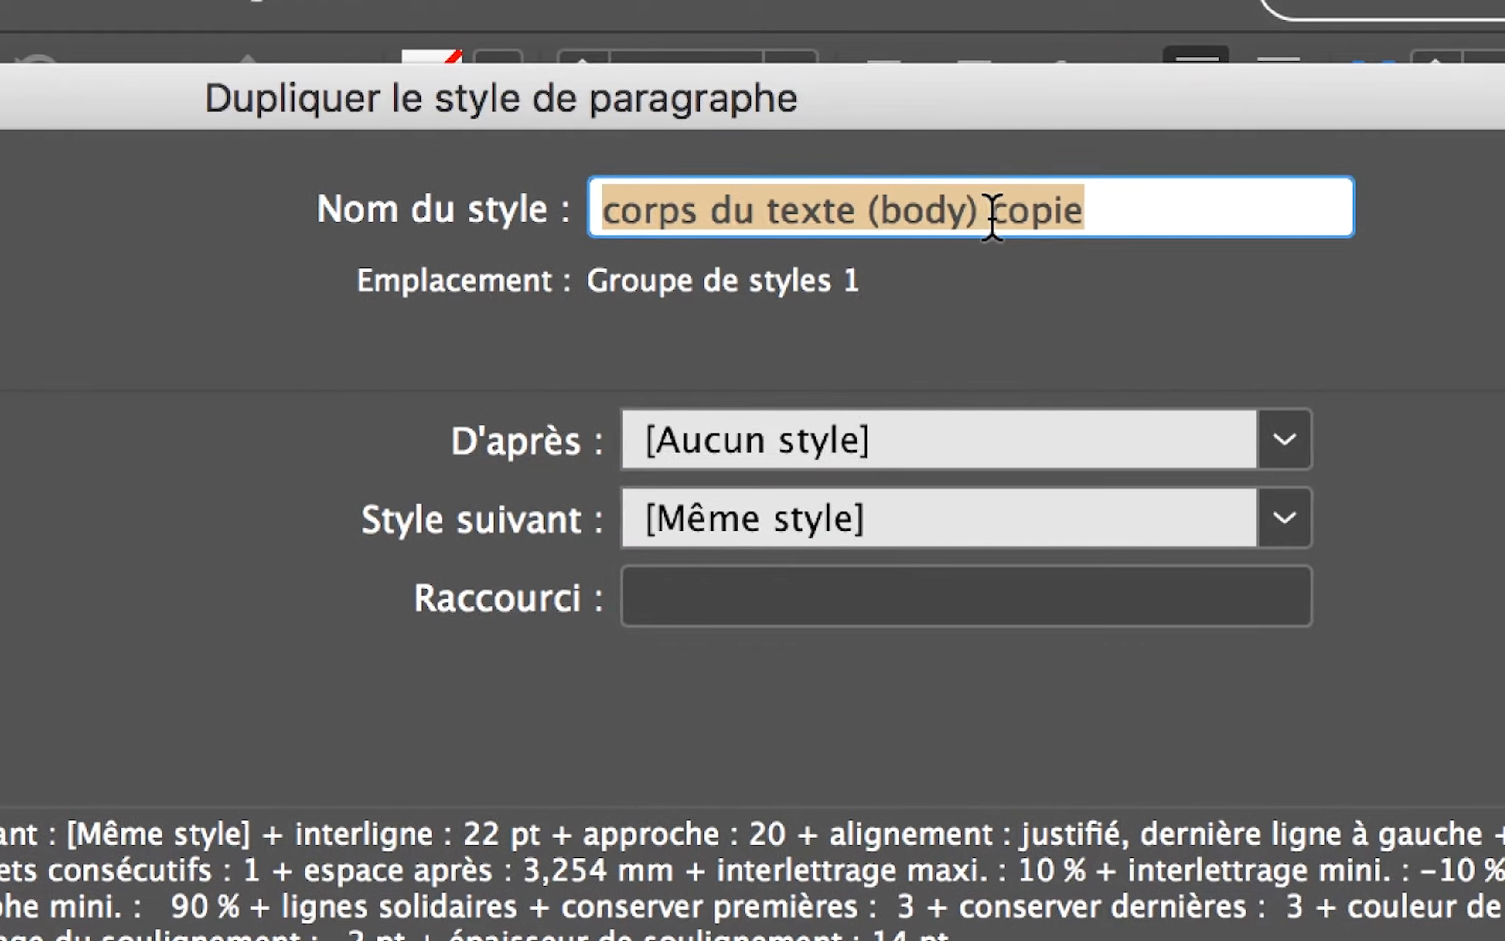
{"action": "left_click_drag", "start_coordinate": [1243, 28], "coordinate": [1287, 30]}
{"action": "left_click_drag", "start_coordinate": [1003, 218], "coordinate": [1045, 219]}
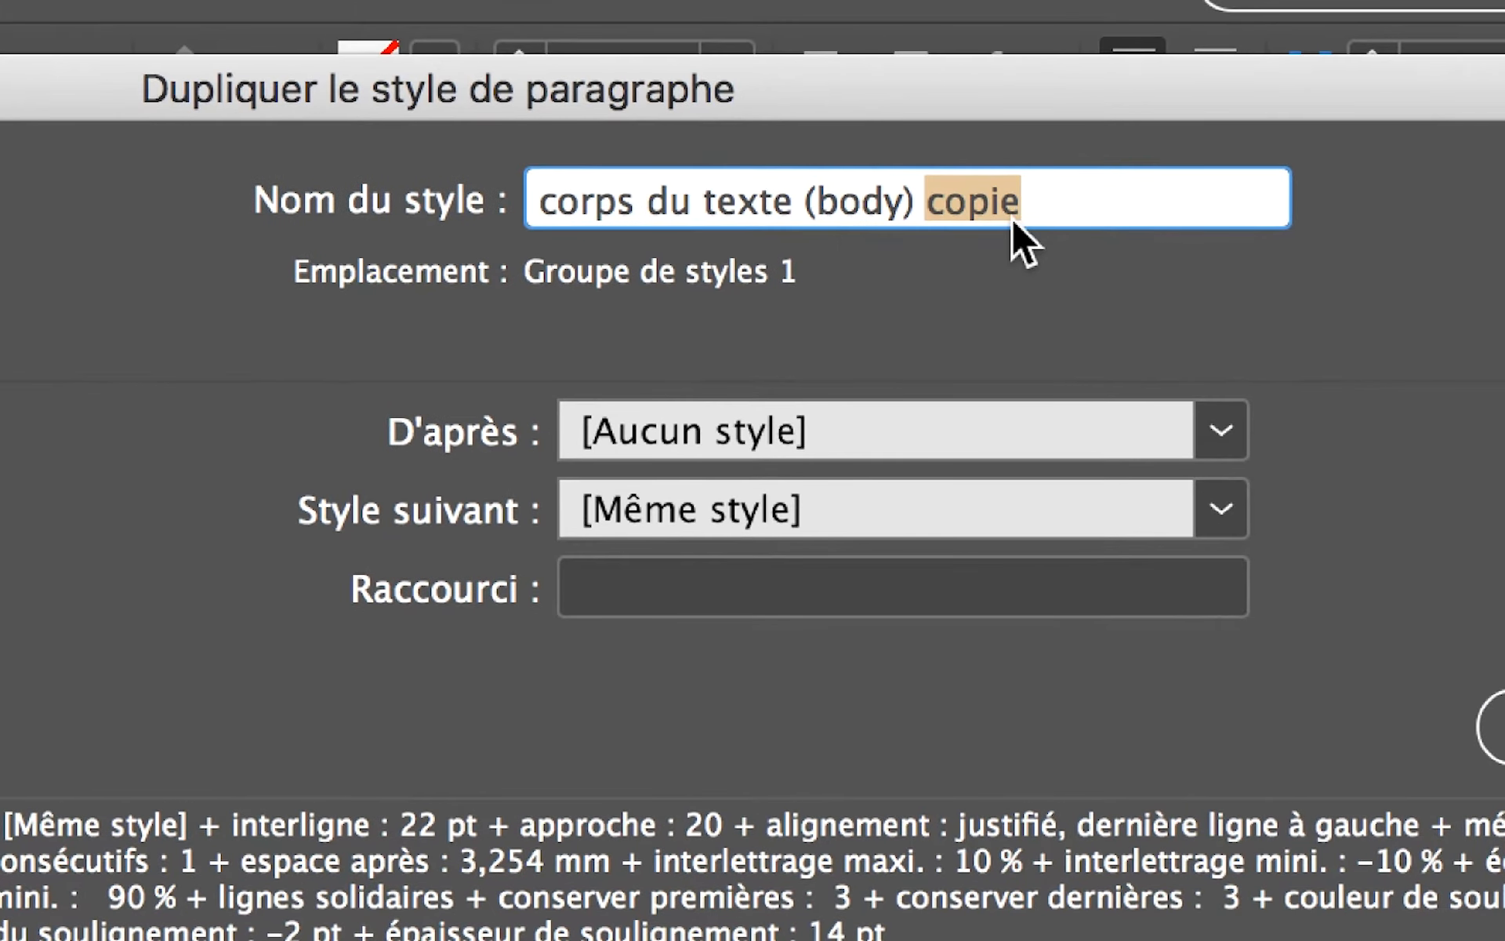
{"action": "type", "text": "NOU"}
{"action": "type", "text": "VEAU"}
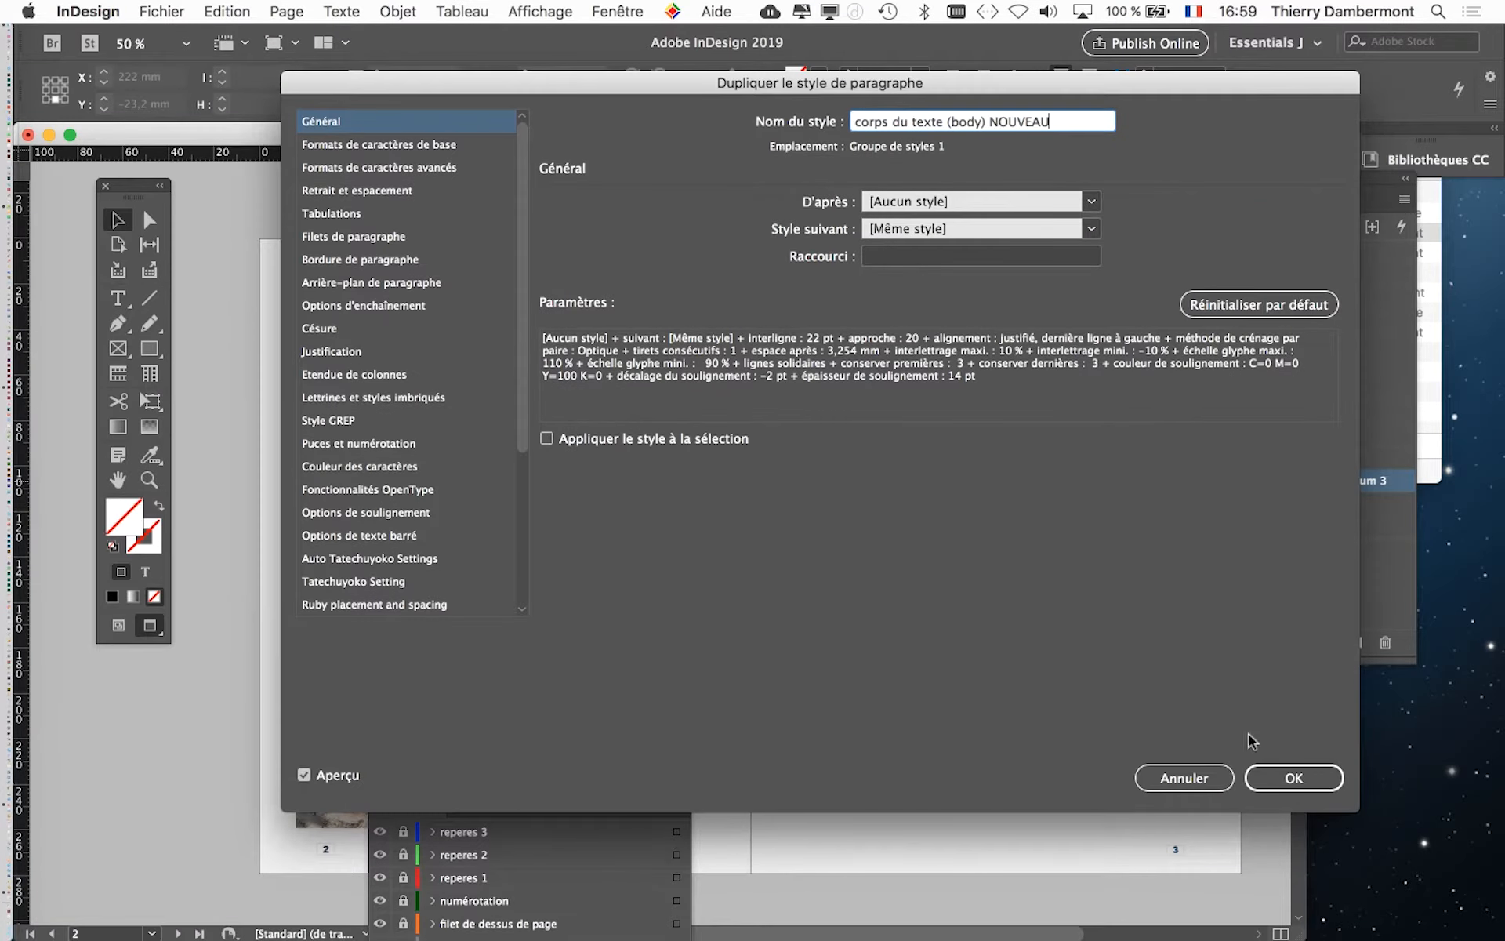
{"action": "key", "text": "Return"}
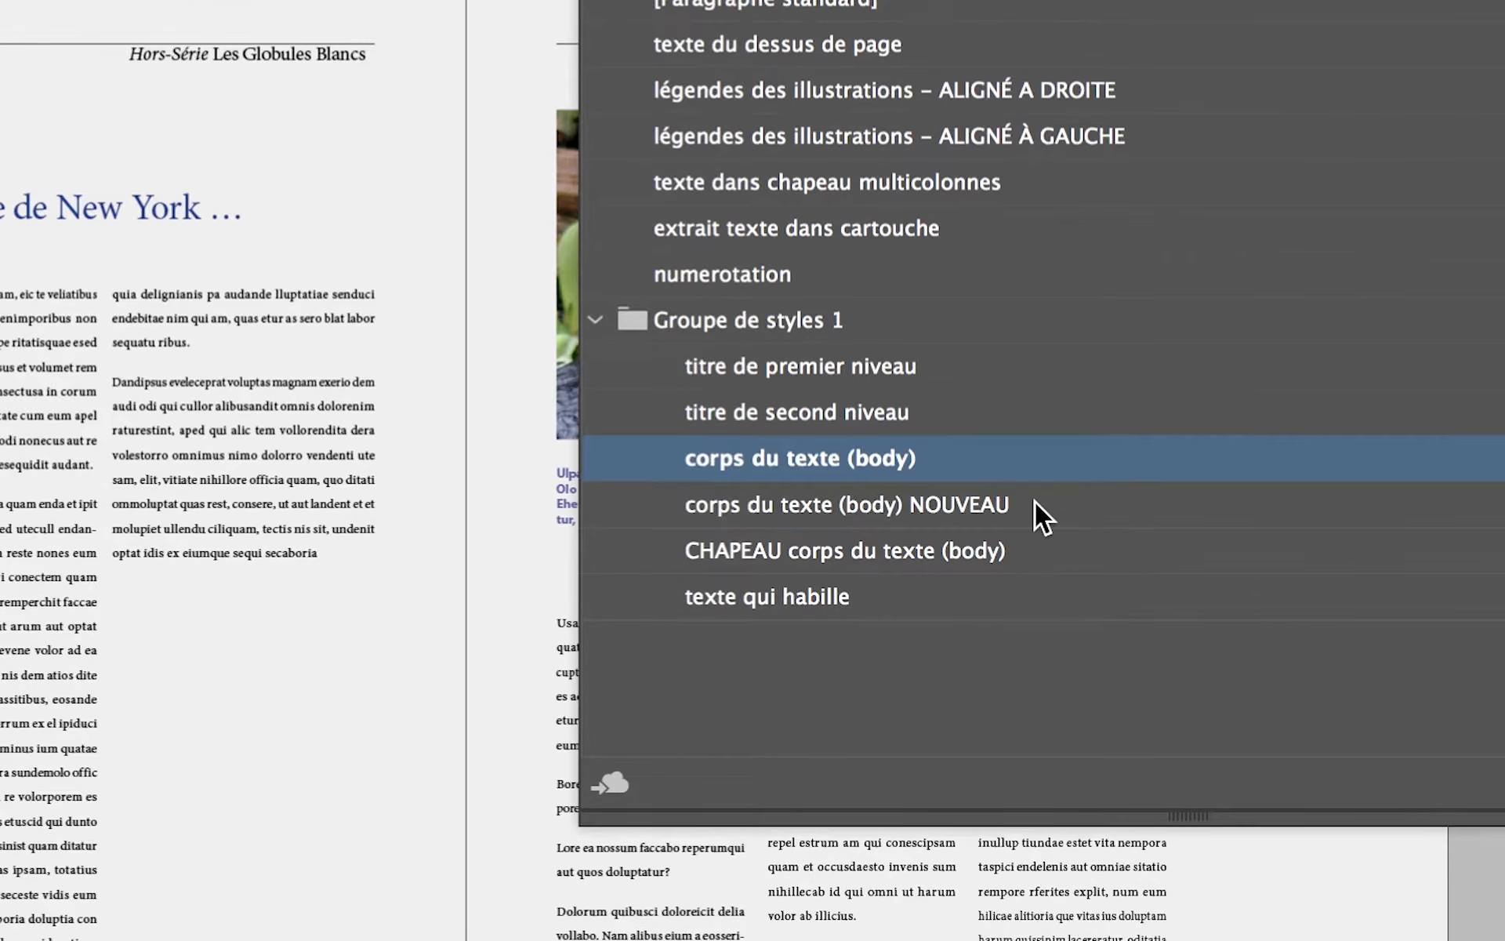
Highlight the original corps du texte (body) style and move the floating paragraph styles aside to uncover more of page 3
{"action": "left_click", "coordinate": [1033, 503]}
{"action": "left_click", "coordinate": [1035, 457]}
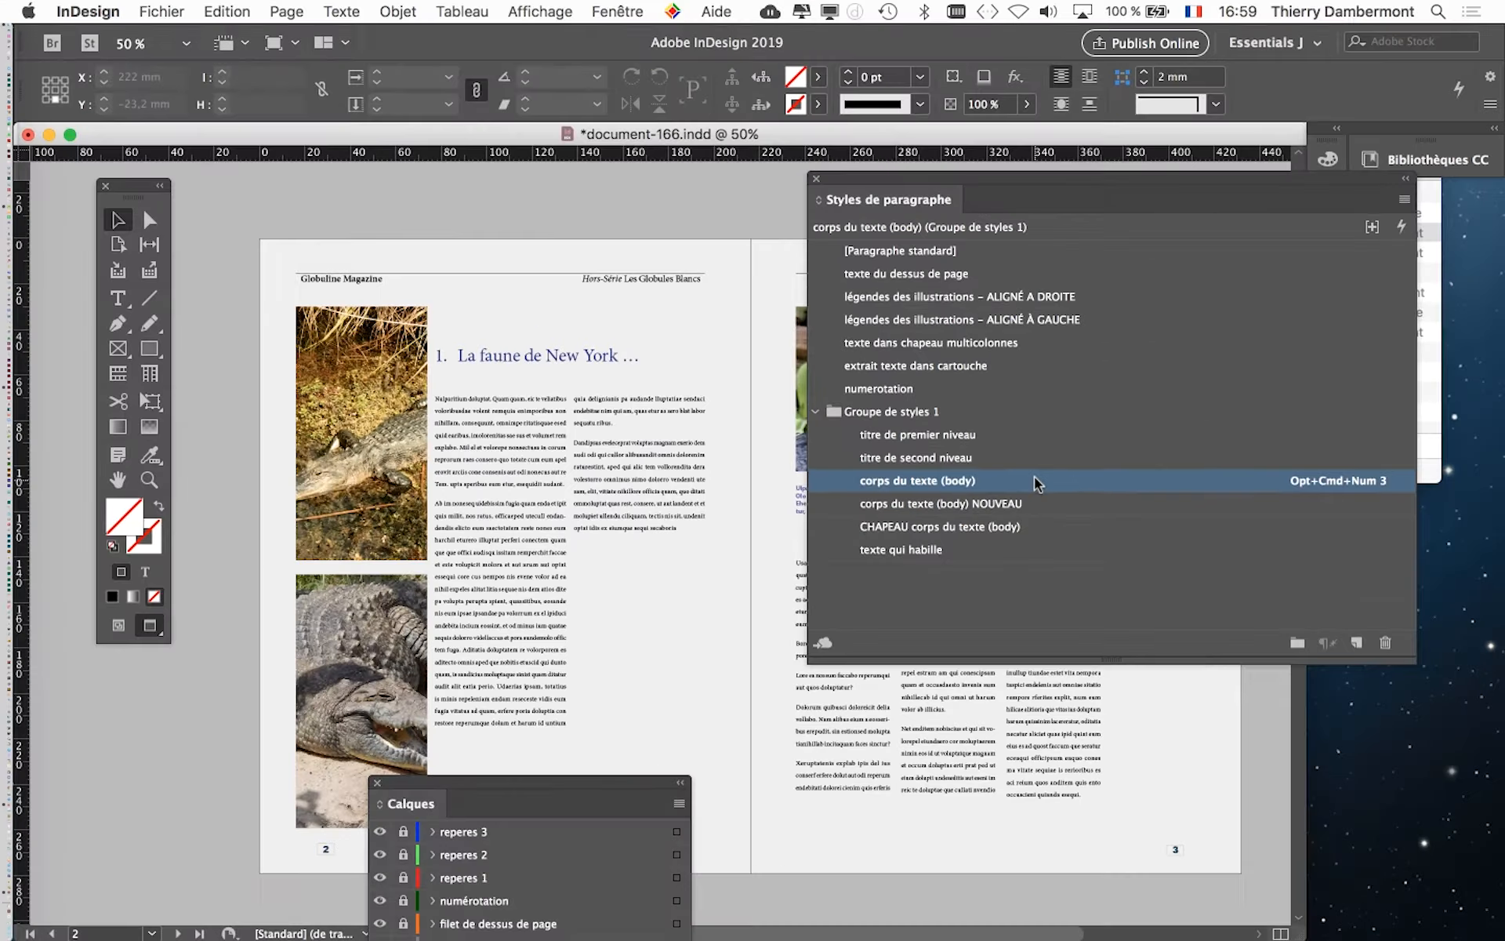
{"action": "left_click_drag", "start_coordinate": [872, 179], "coordinate": [1088, 191]}
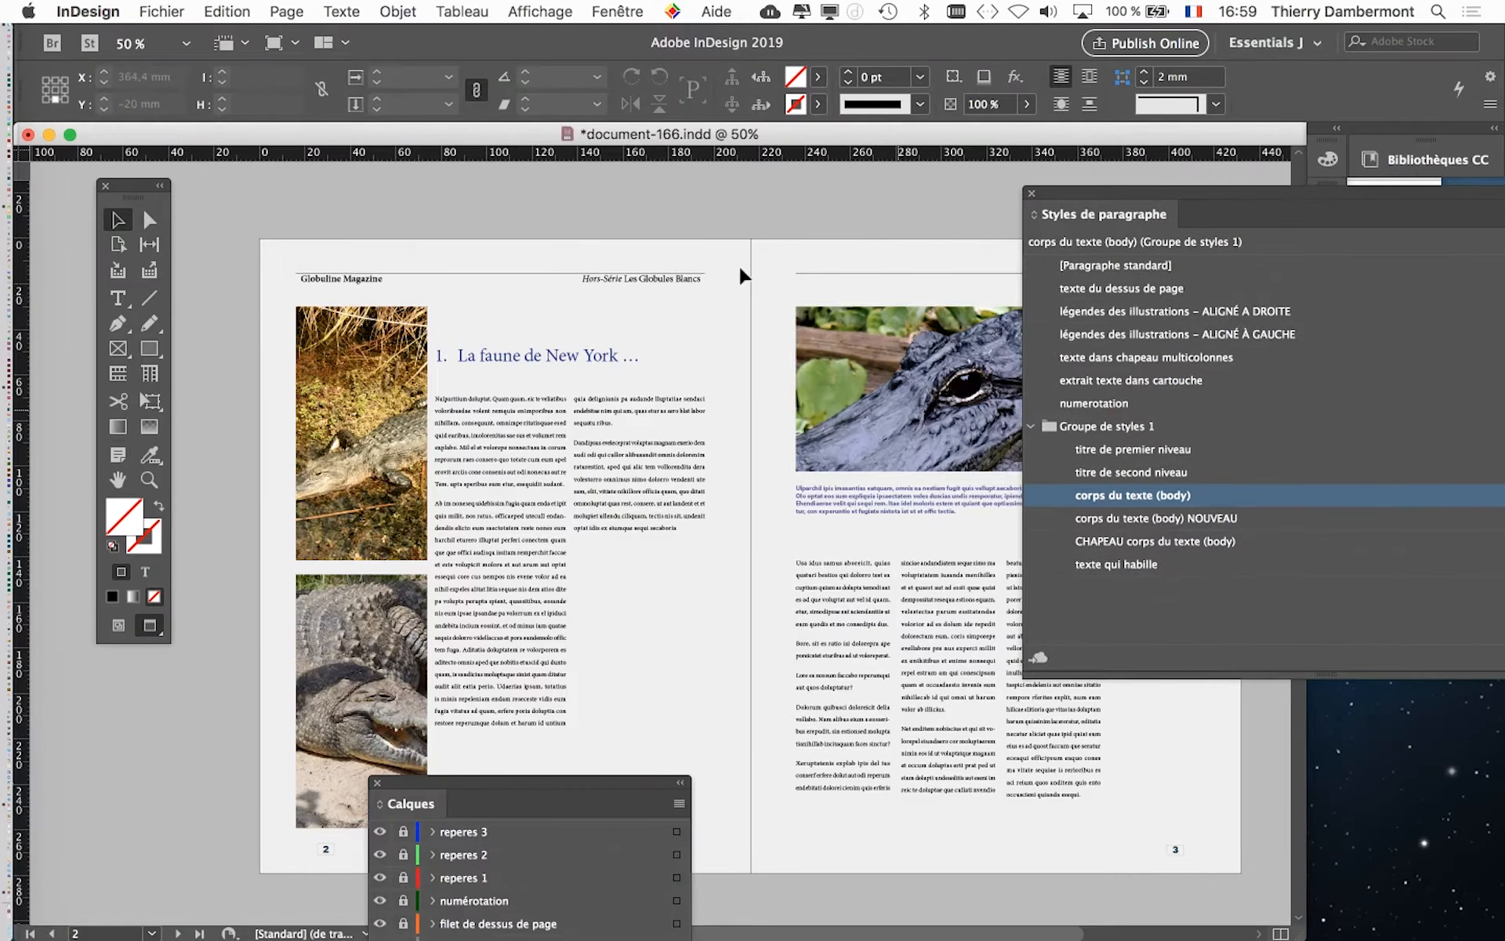
Open a text find and replace across the whole document, with the search and replacement text both empty
{"action": "left_click", "coordinate": [231, 11]}
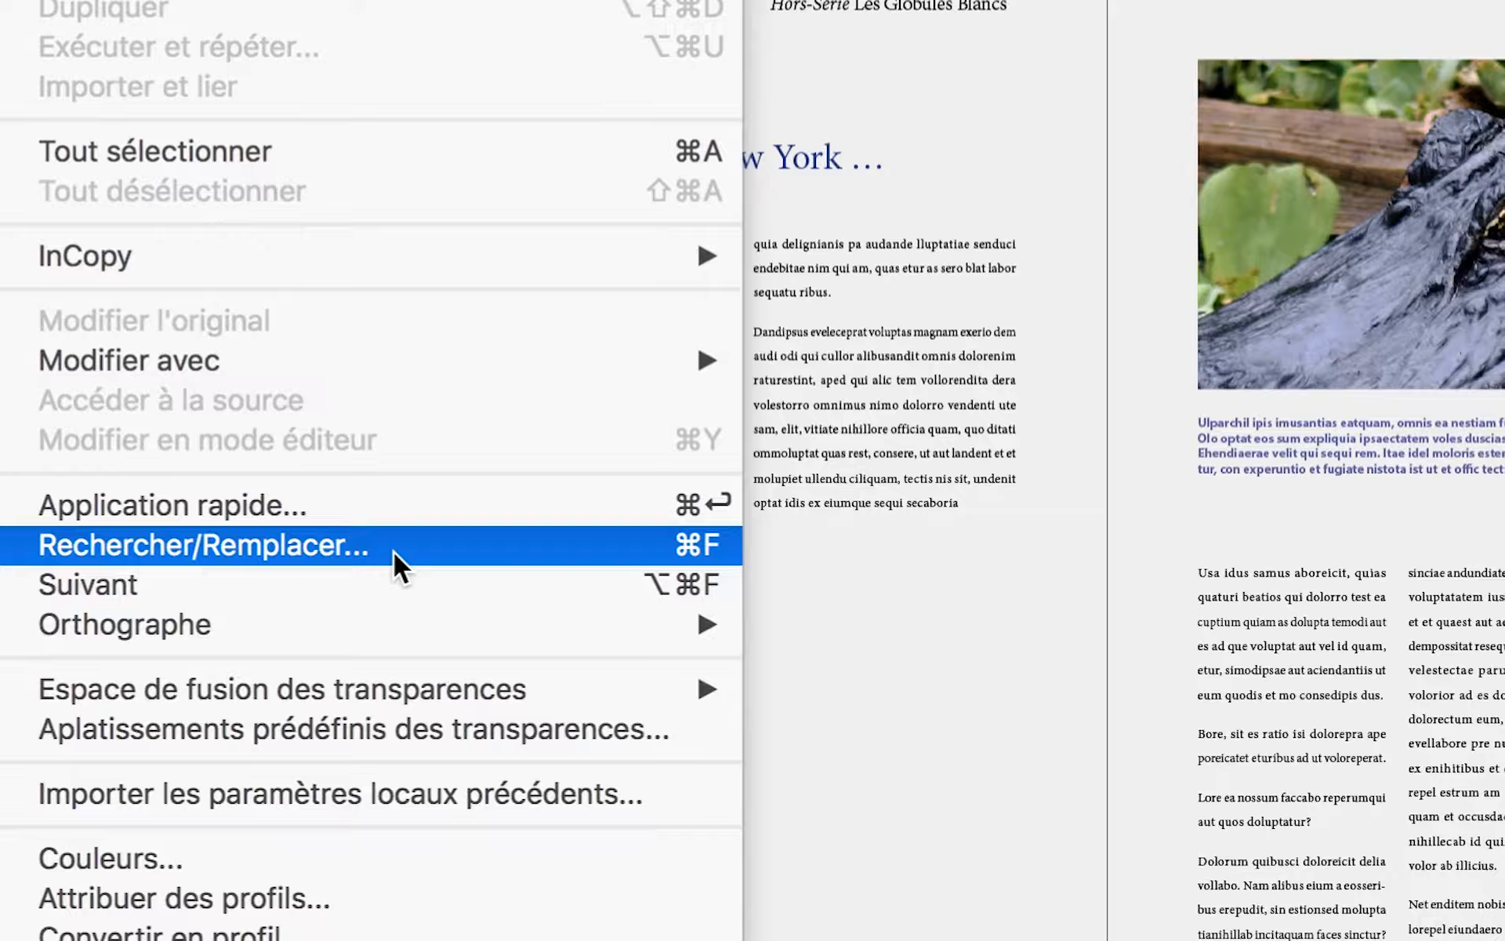
{"action": "left_click", "coordinate": [237, 11]}
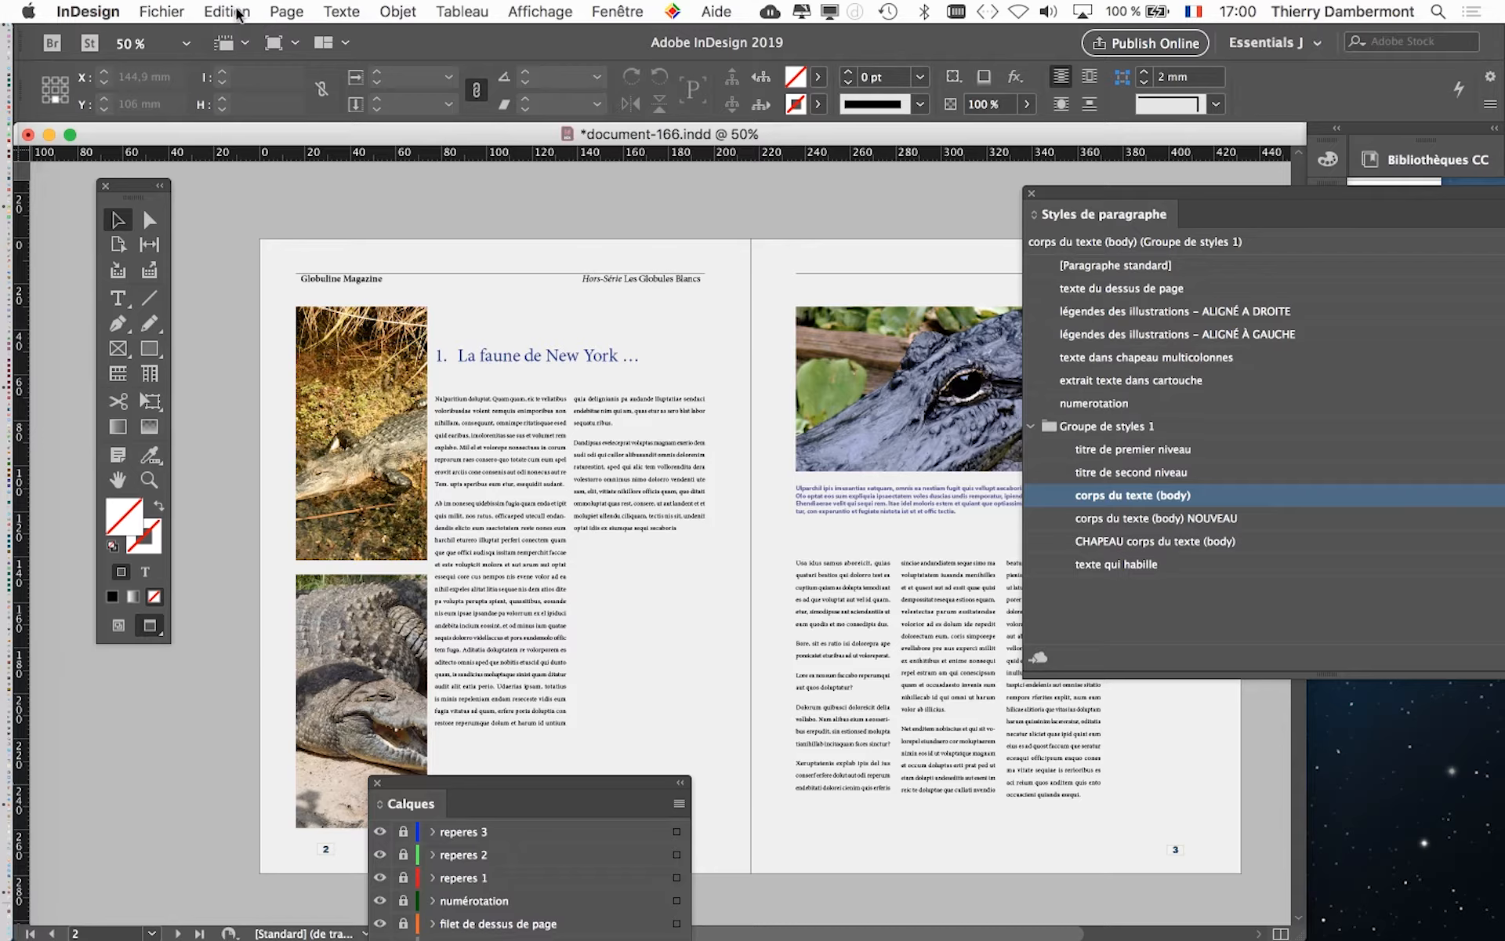
{"action": "left_click", "coordinate": [237, 11]}
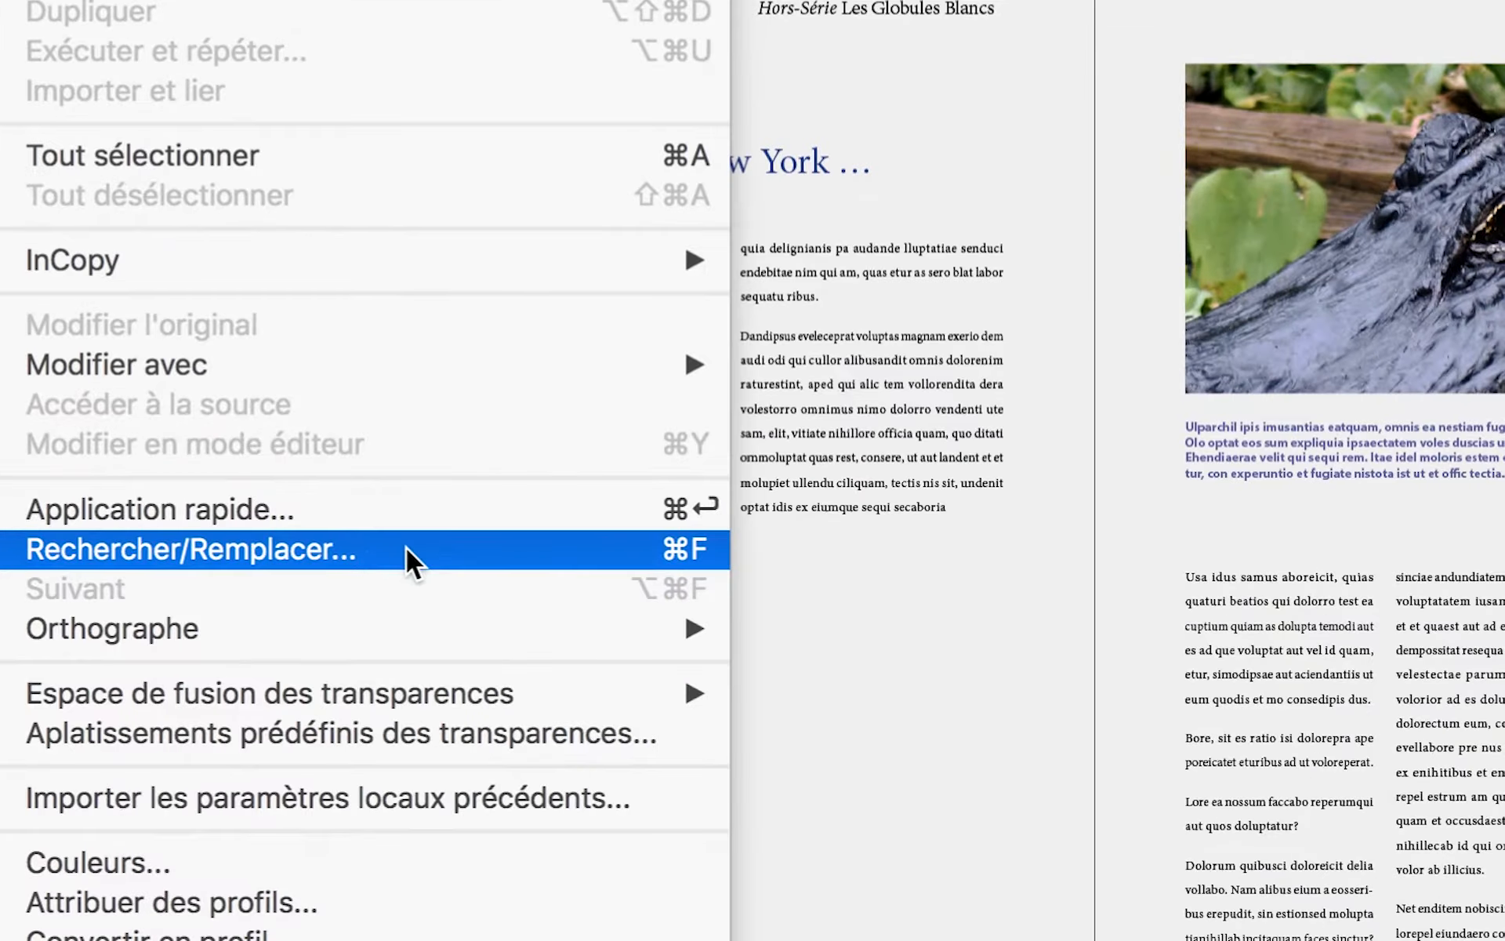
{"action": "left_click", "coordinate": [406, 549]}
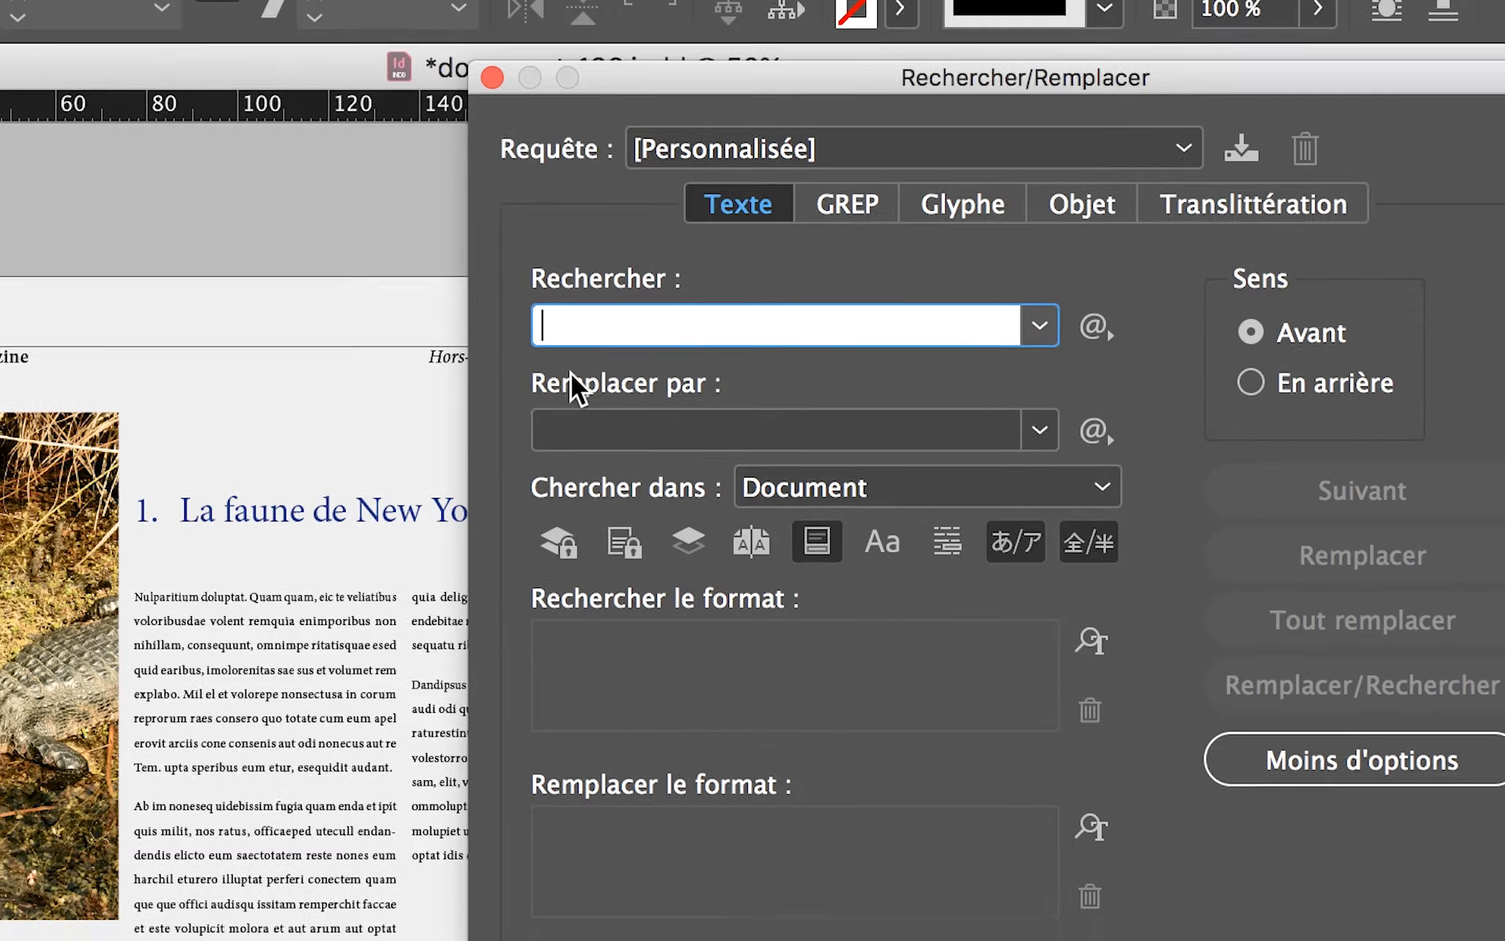
{"action": "left_click", "coordinate": [589, 428]}
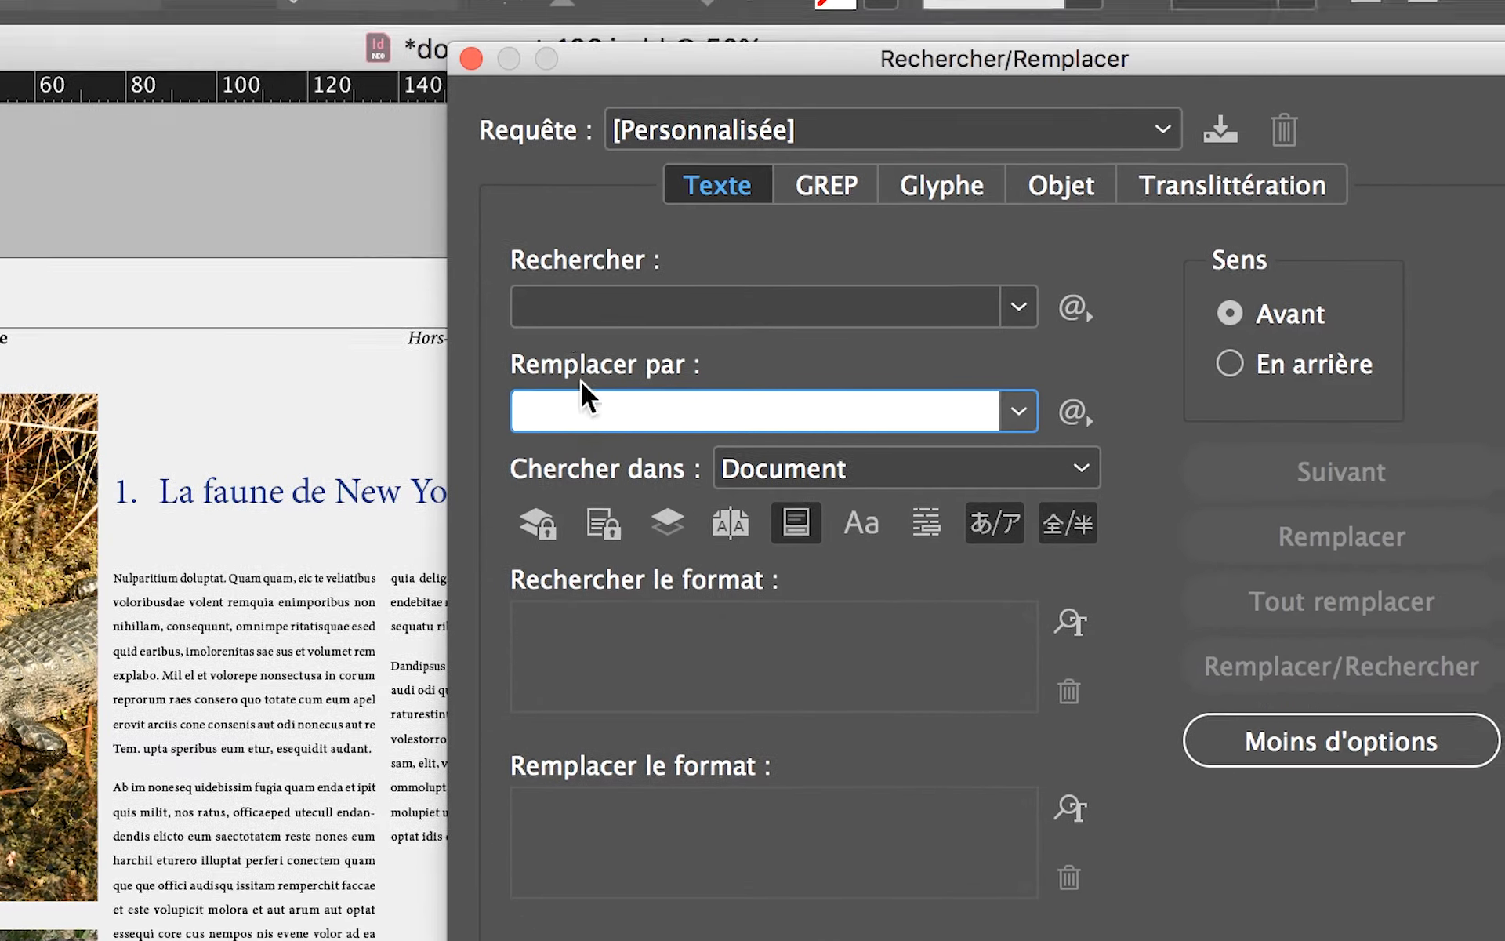
{"action": "left_click", "coordinate": [566, 287]}
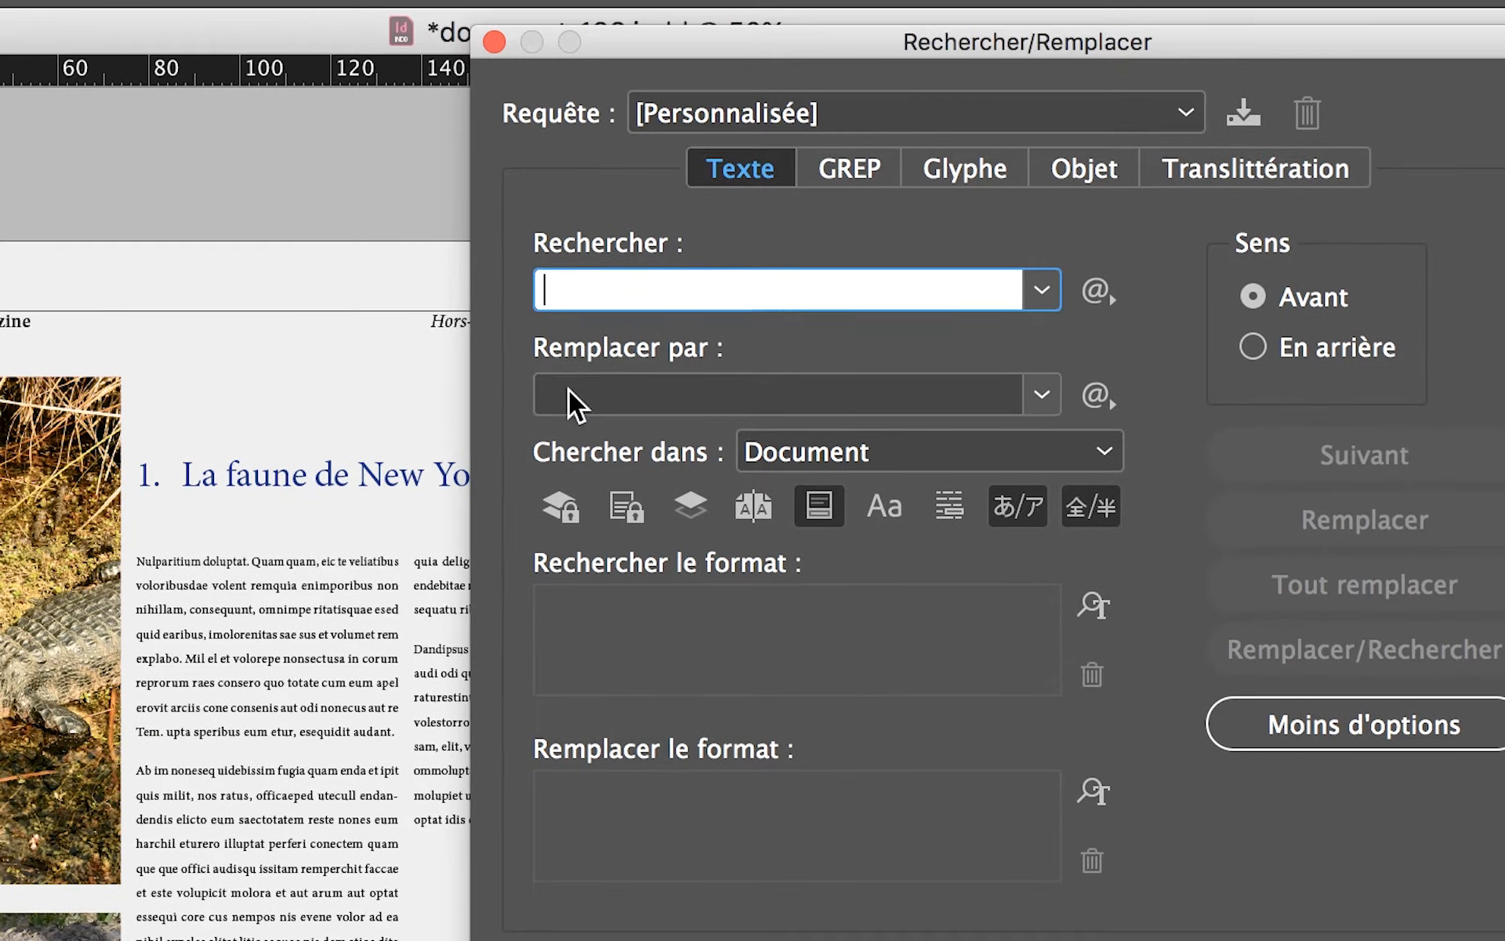
{"action": "left_click", "coordinate": [561, 457]}
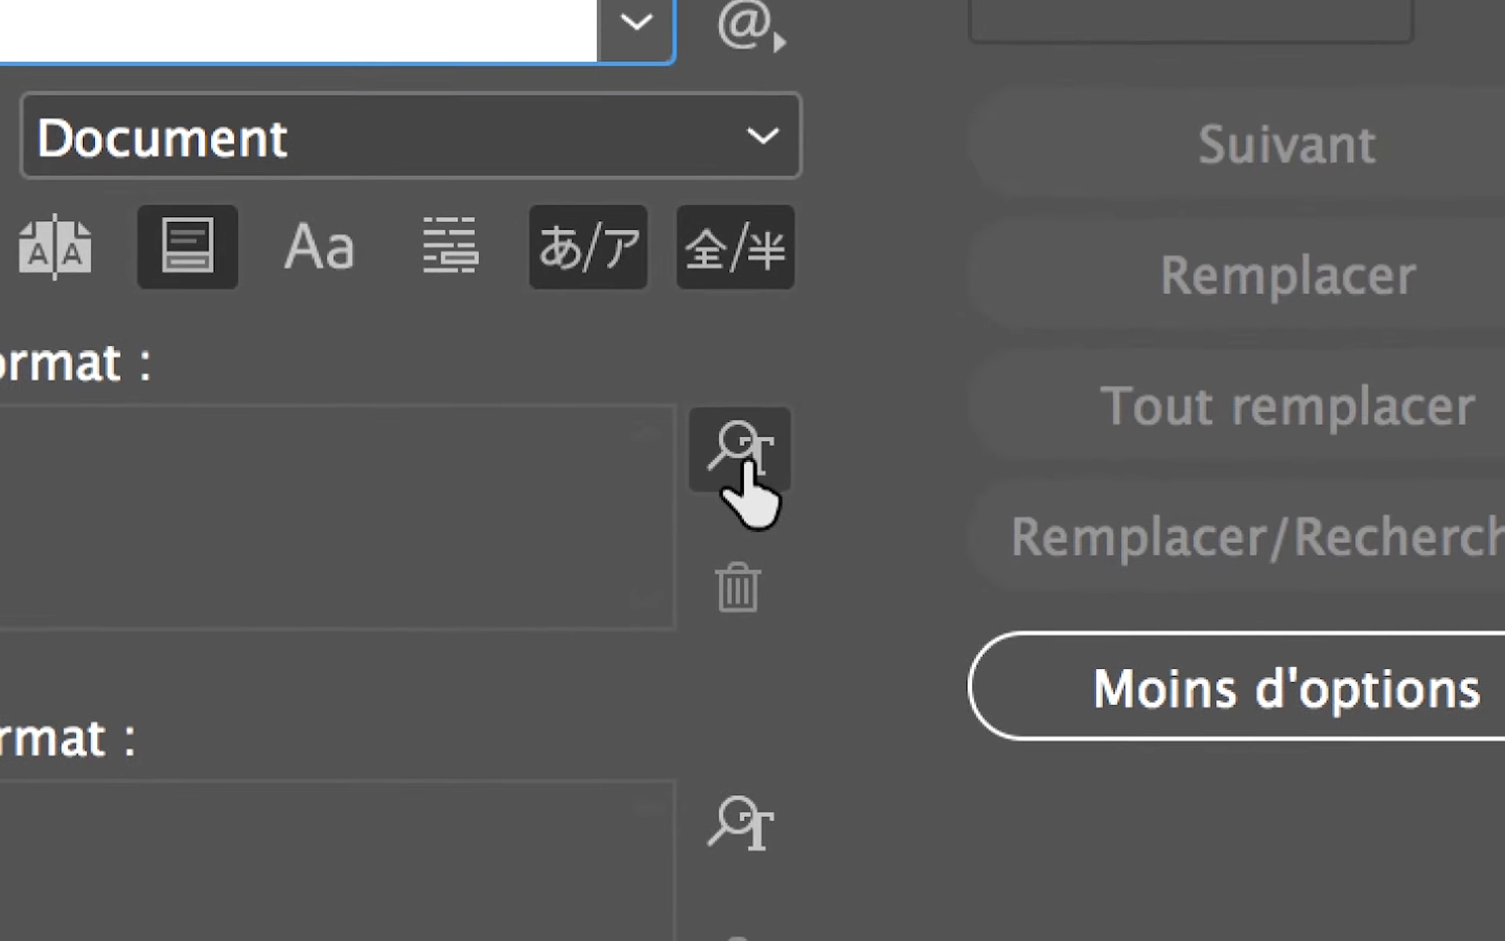
Set the find format to the paragraph style corps du texte (body) from Groupe de styles 1
{"action": "left_click", "coordinate": [742, 470]}
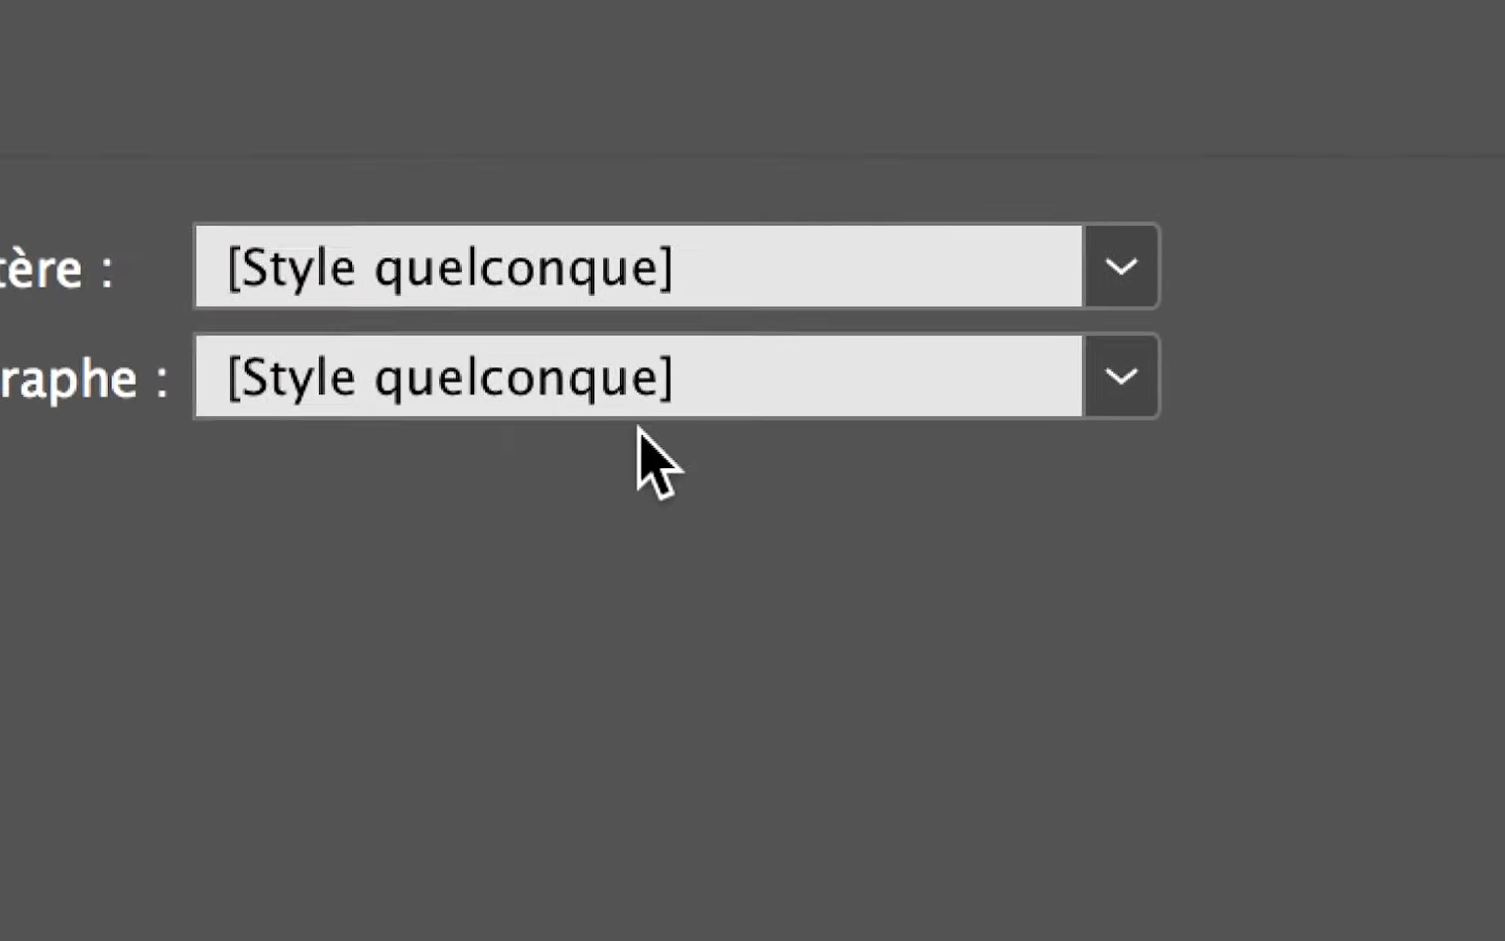
{"action": "left_click", "coordinate": [864, 431]}
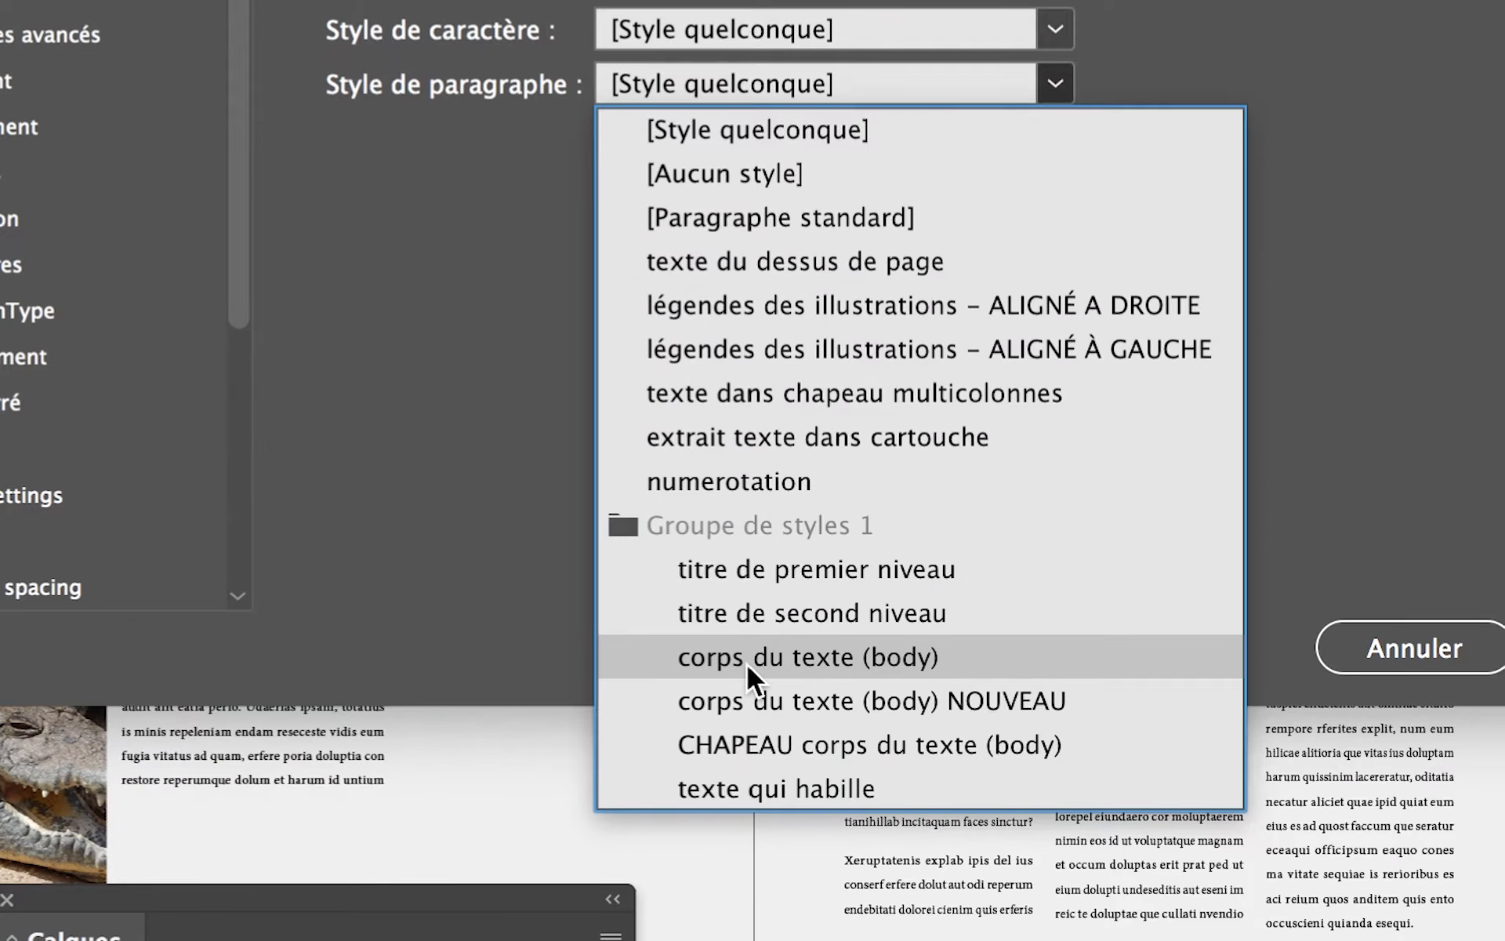
{"action": "left_click", "coordinate": [746, 665]}
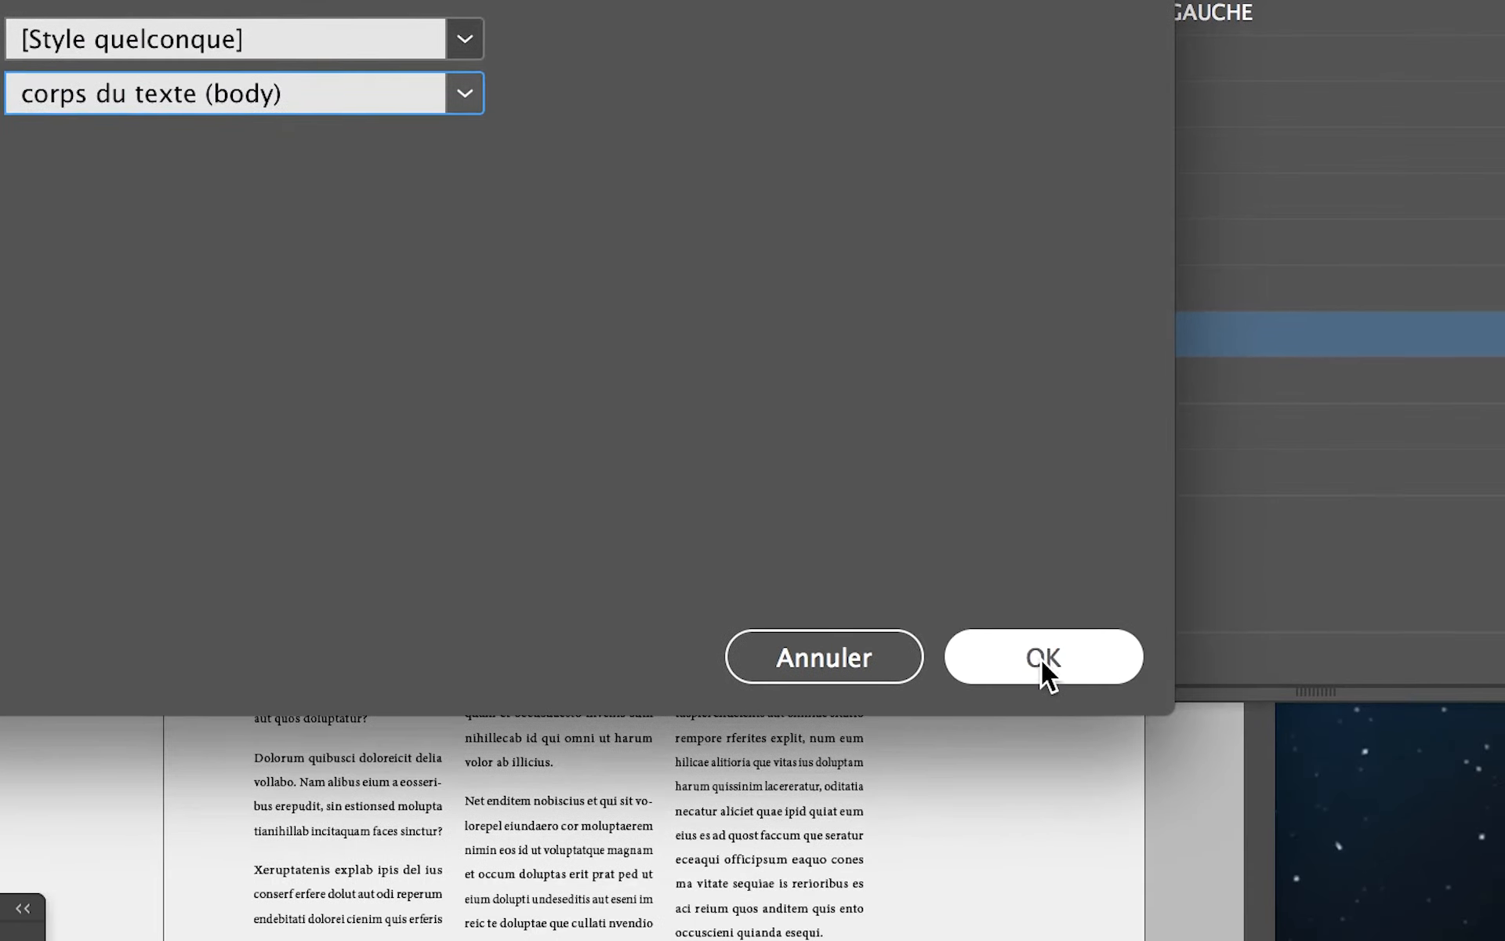
{"action": "left_click", "coordinate": [1504, 940]}
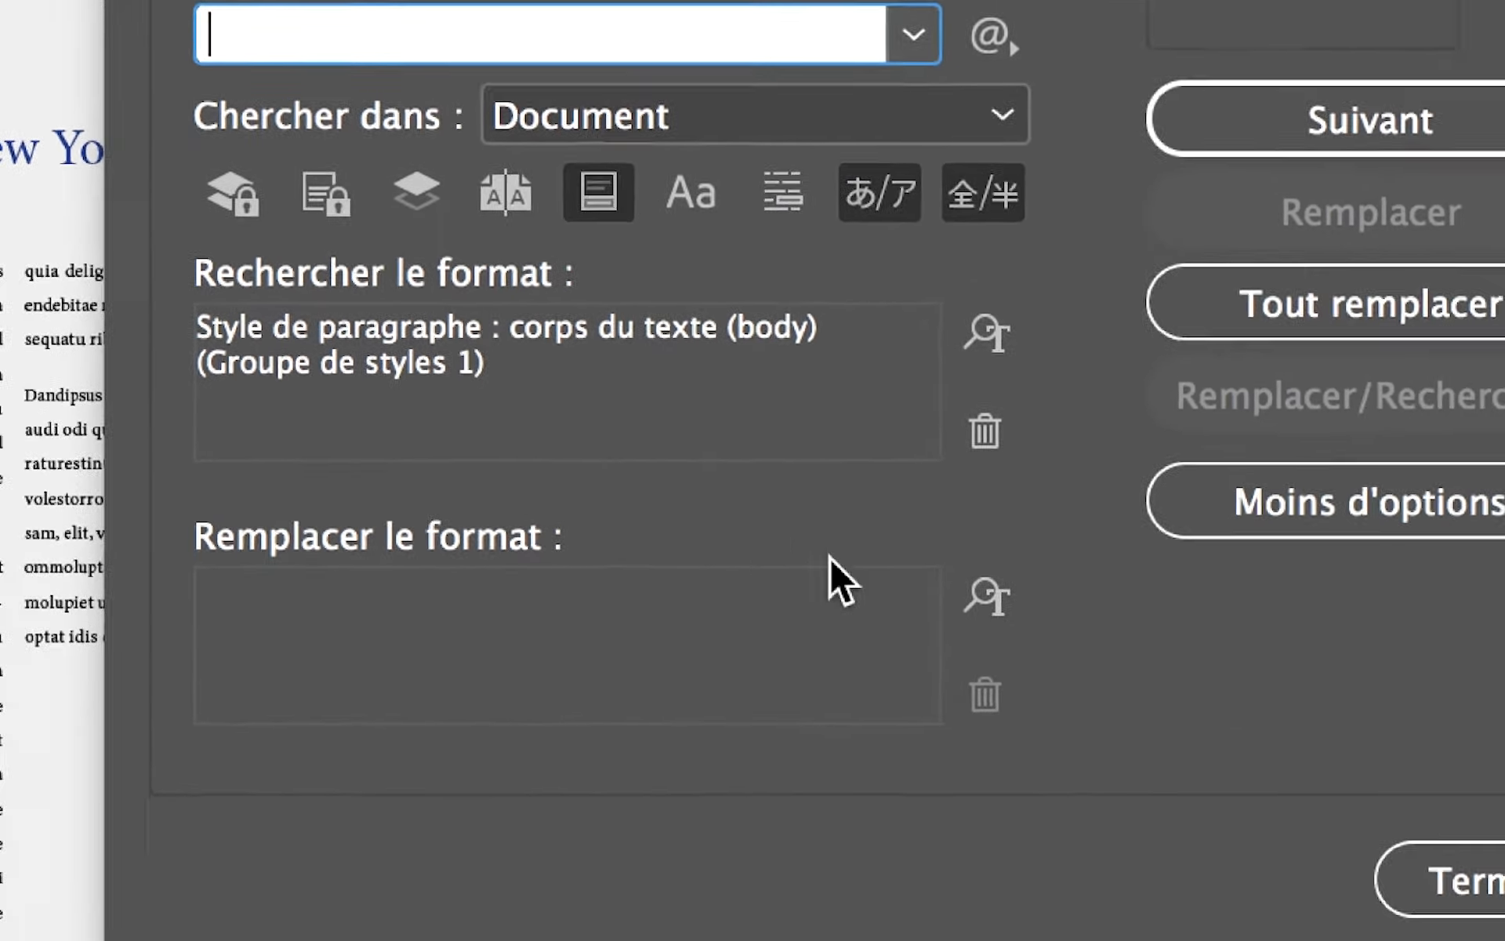
Set the replacement format to the paragraph style corps du texte (body) NOUVEAU
{"action": "left_click", "coordinate": [863, 578]}
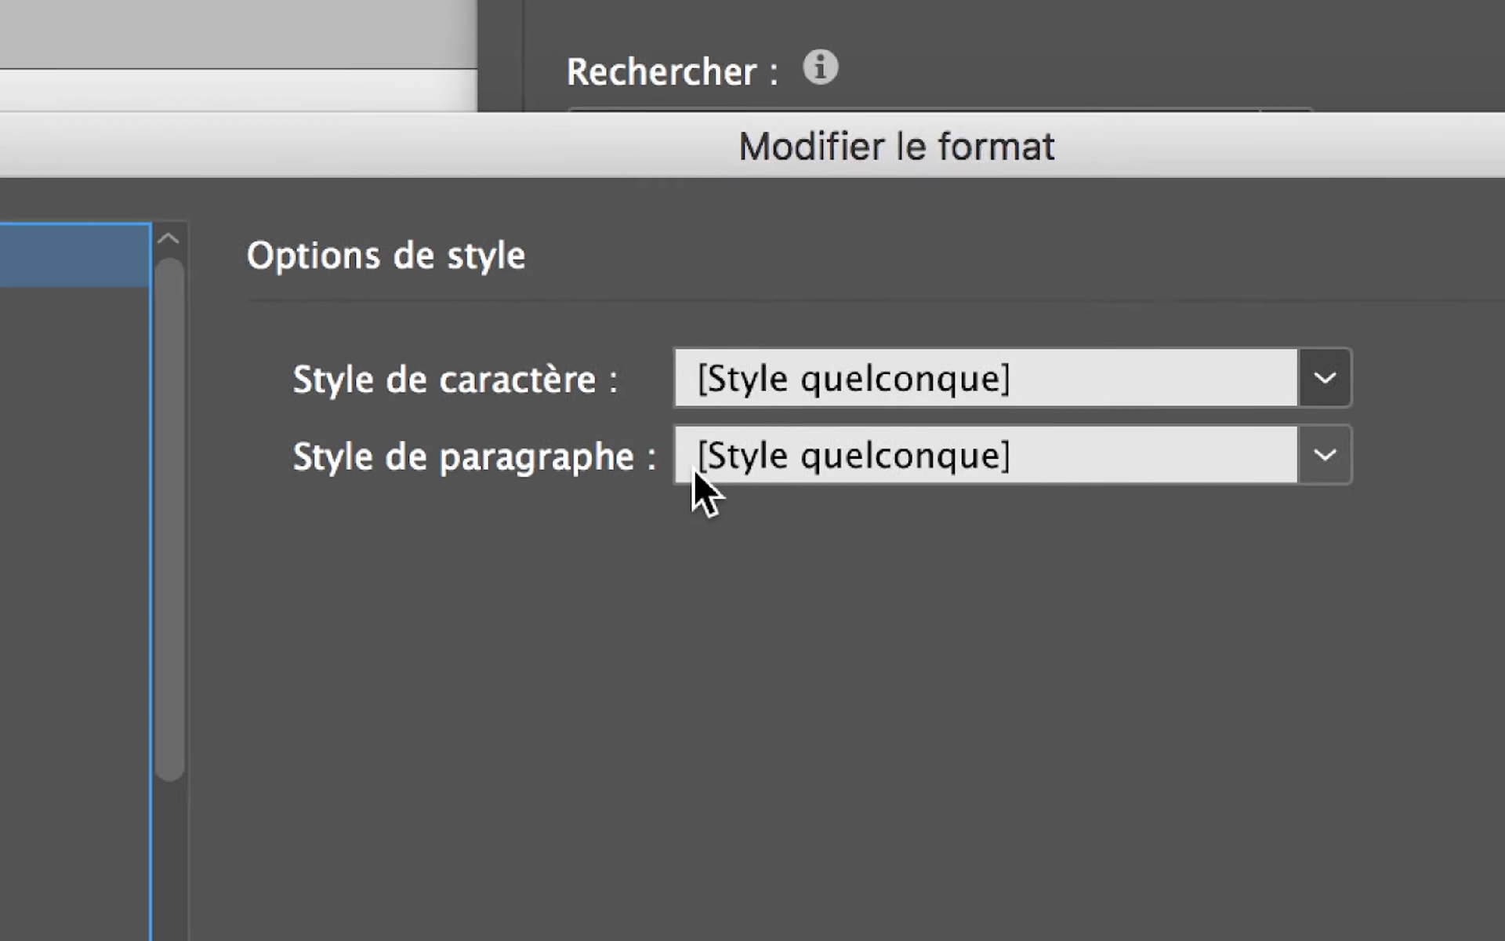
{"action": "left_click", "coordinate": [815, 458]}
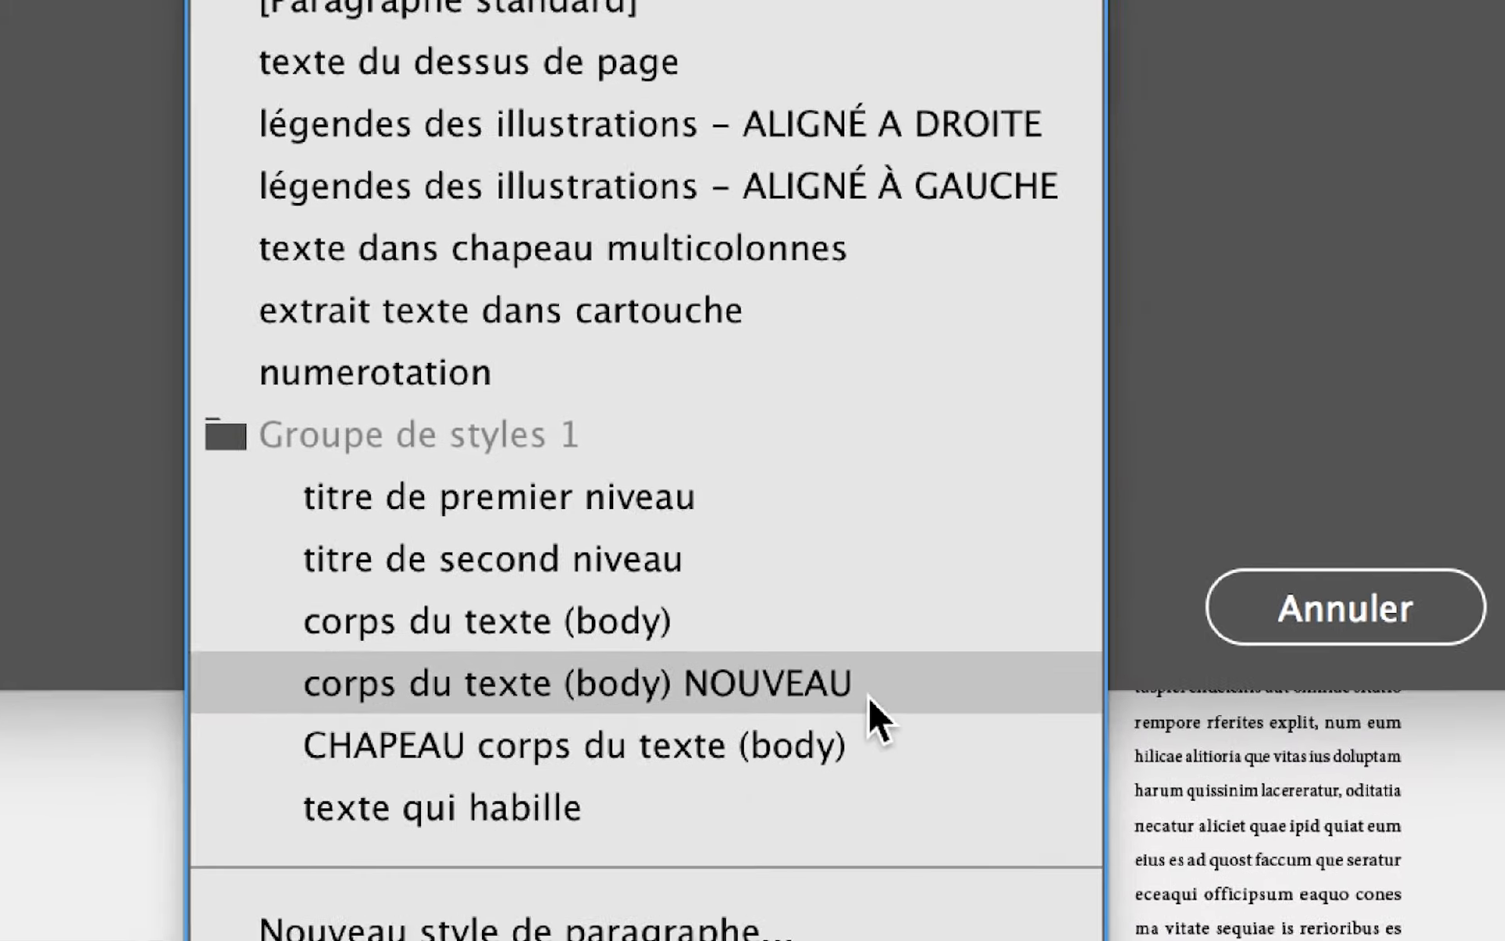
{"action": "left_click", "coordinate": [868, 694]}
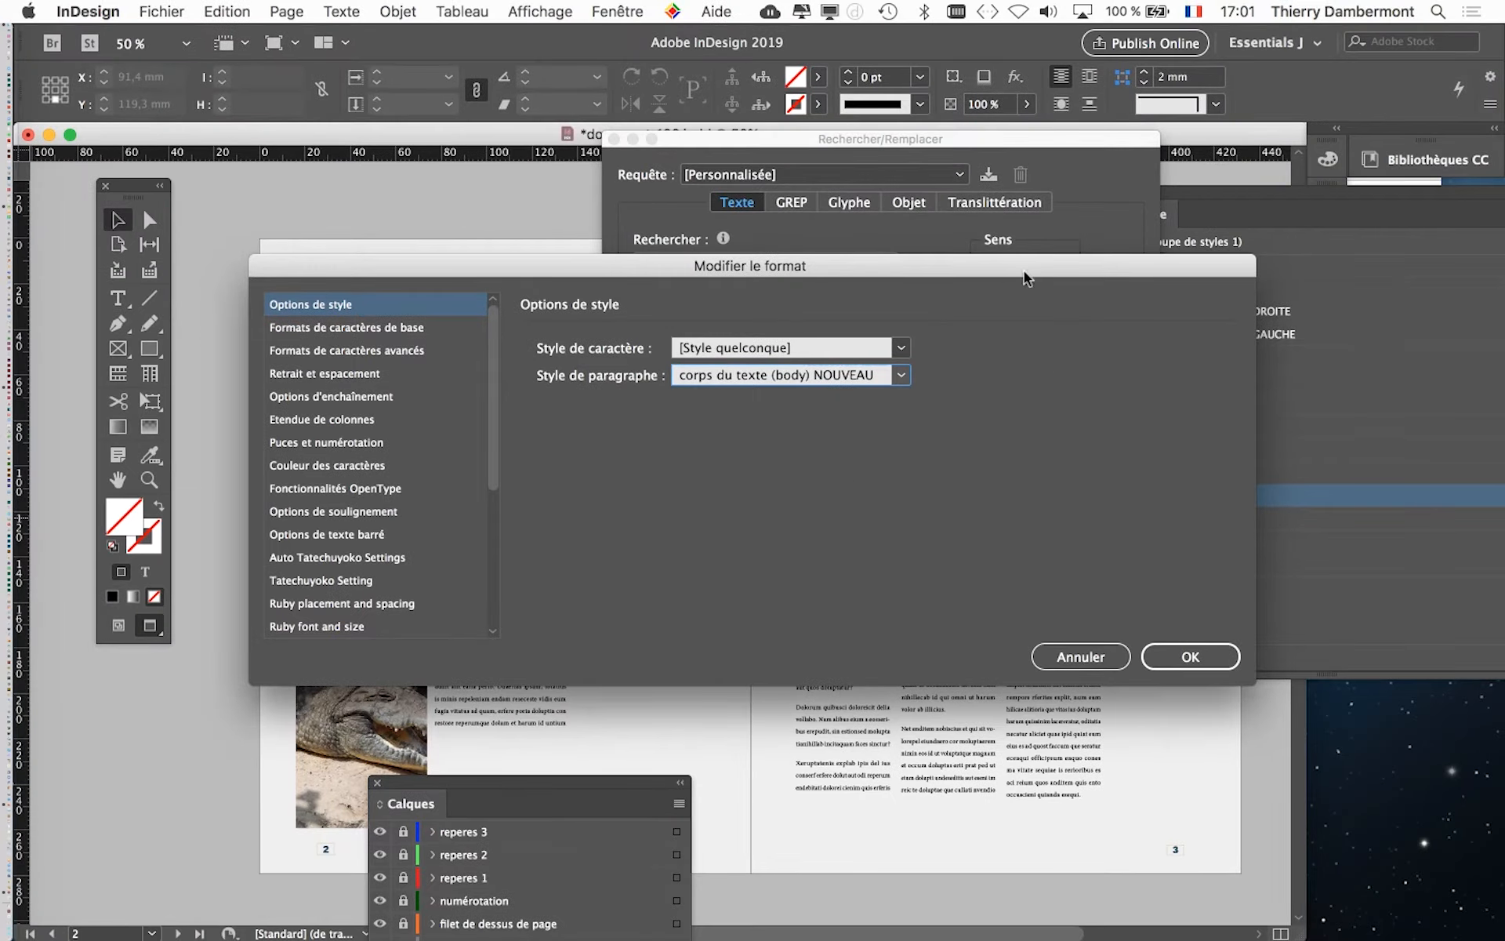
{"action": "left_click_drag", "start_coordinate": [1024, 270], "coordinate": [1067, 6]}
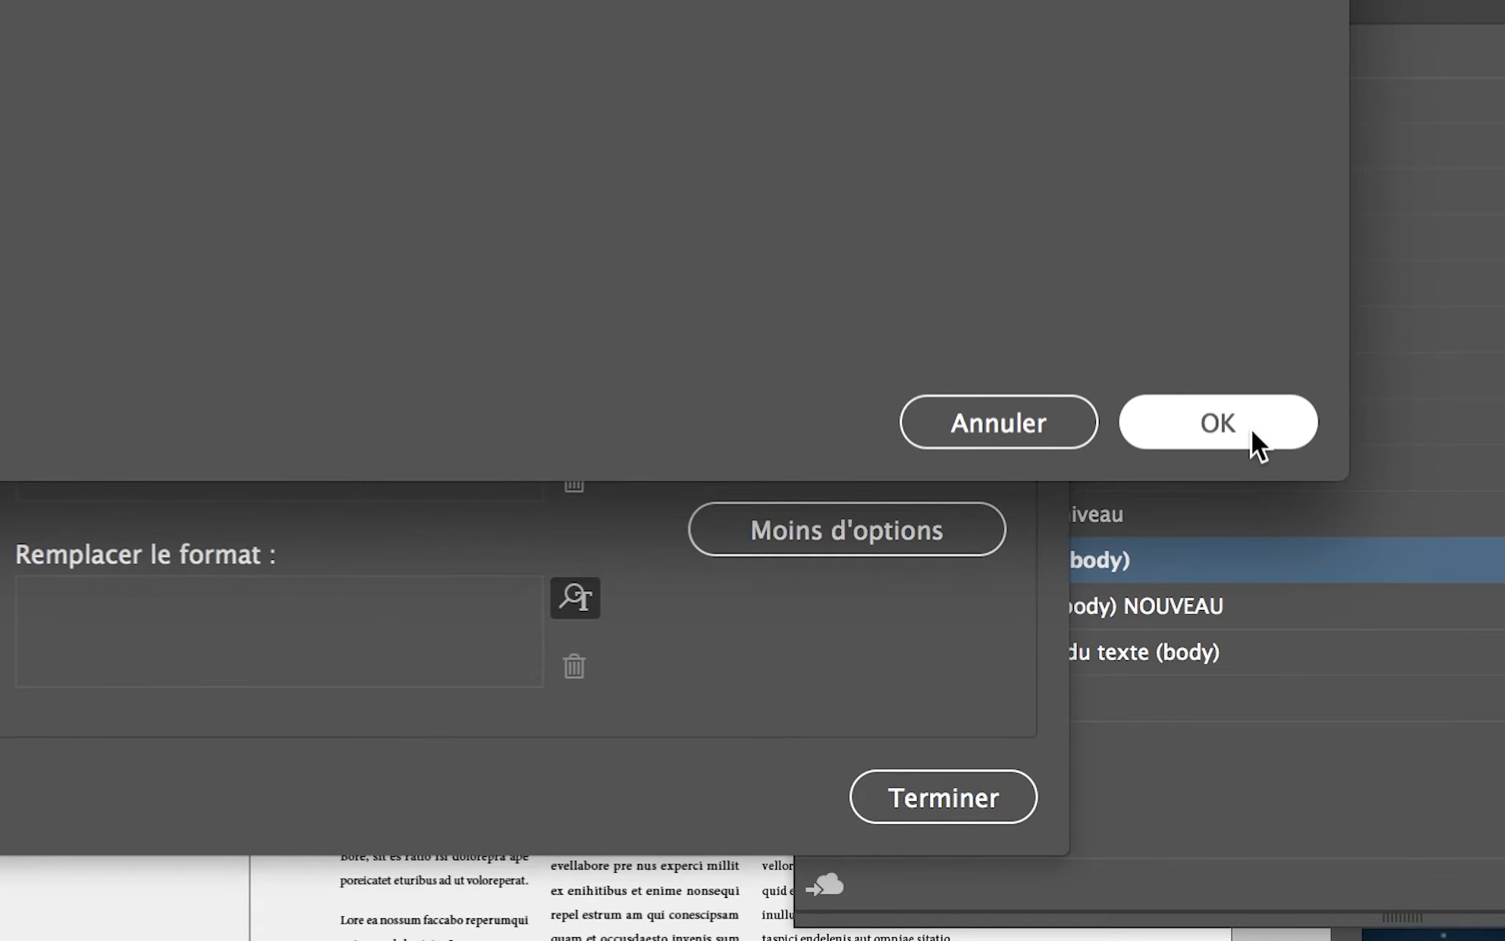
{"action": "left_click", "coordinate": [1249, 430]}
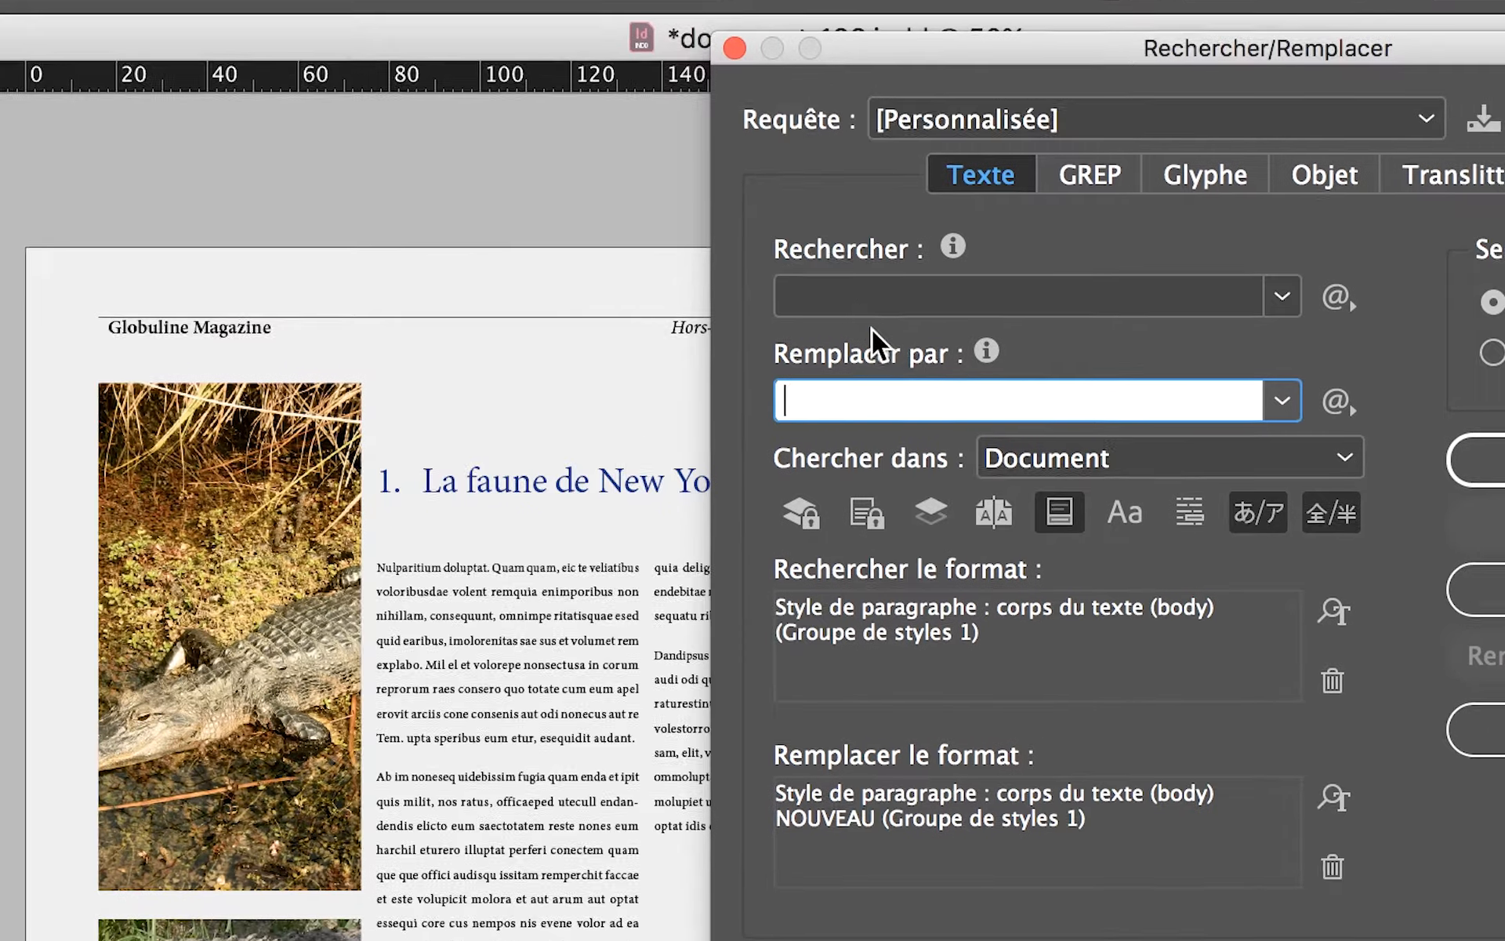
Check that the search text and the replacement text are both empty
{"action": "left_click", "coordinate": [431, 115]}
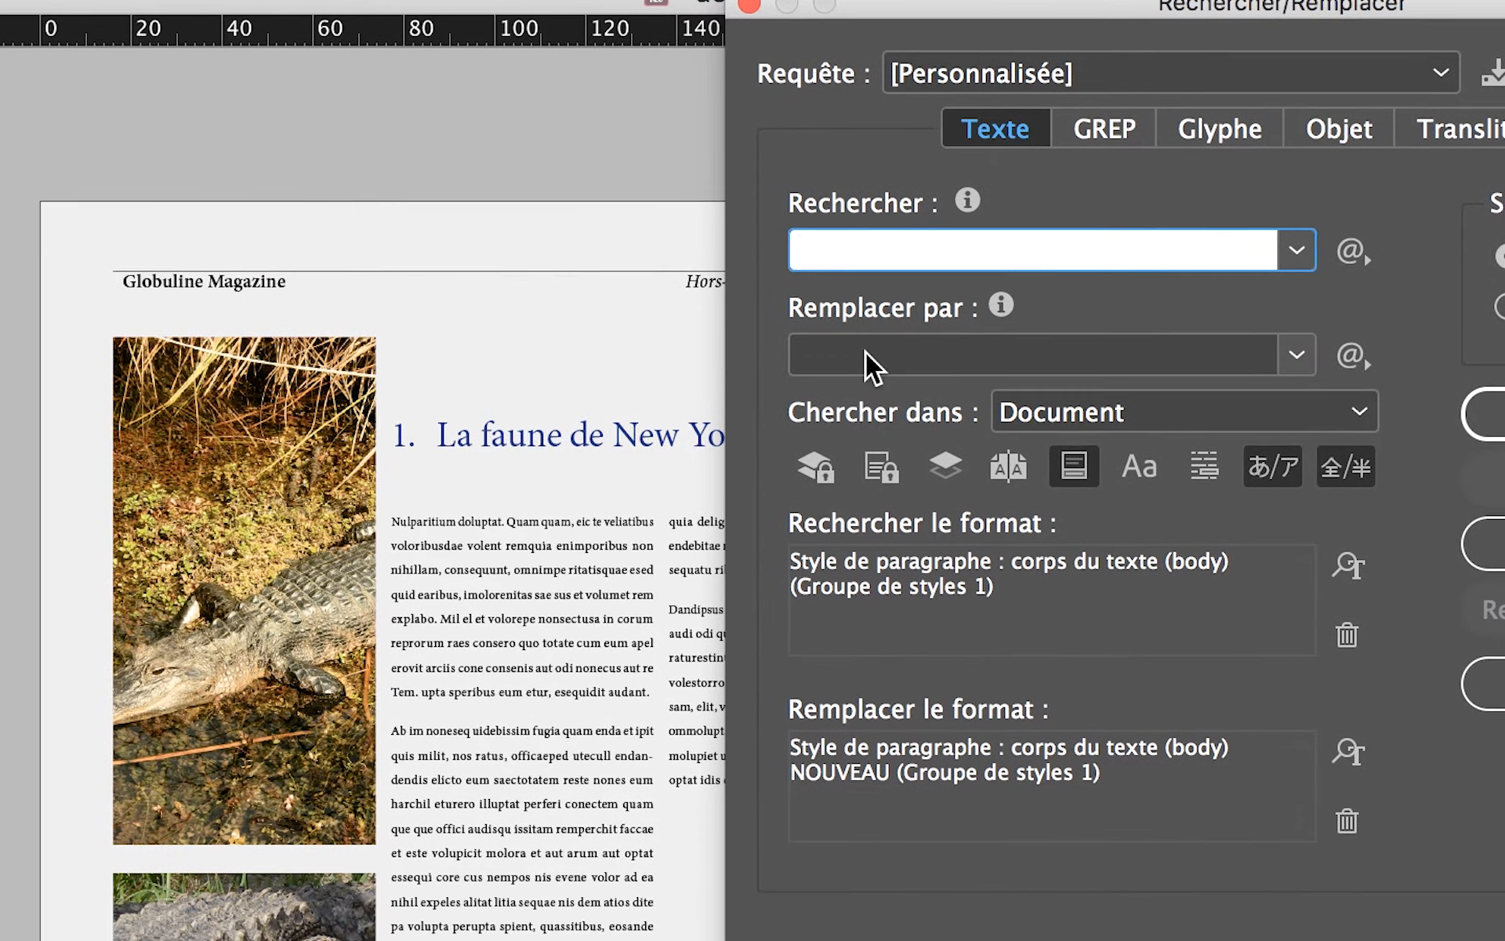
{"action": "left_click", "coordinate": [425, 212]}
{"action": "left_click", "coordinate": [831, 291]}
{"action": "left_click", "coordinate": [825, 397]}
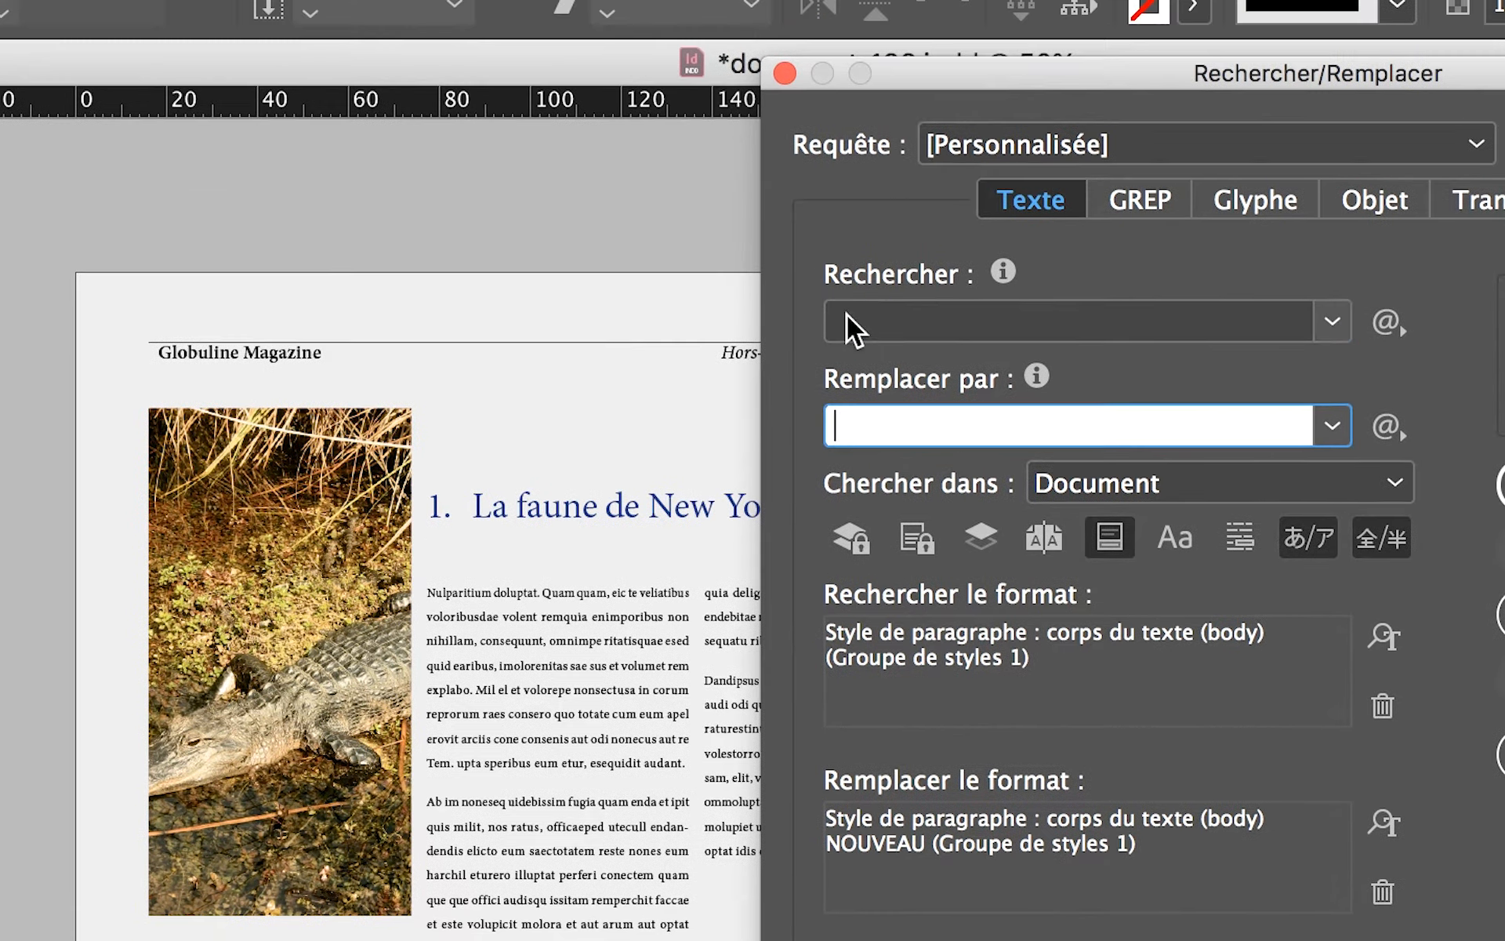
{"action": "left_click", "coordinate": [813, 290]}
{"action": "left_click", "coordinate": [849, 355]}
{"action": "left_click", "coordinate": [849, 252]}
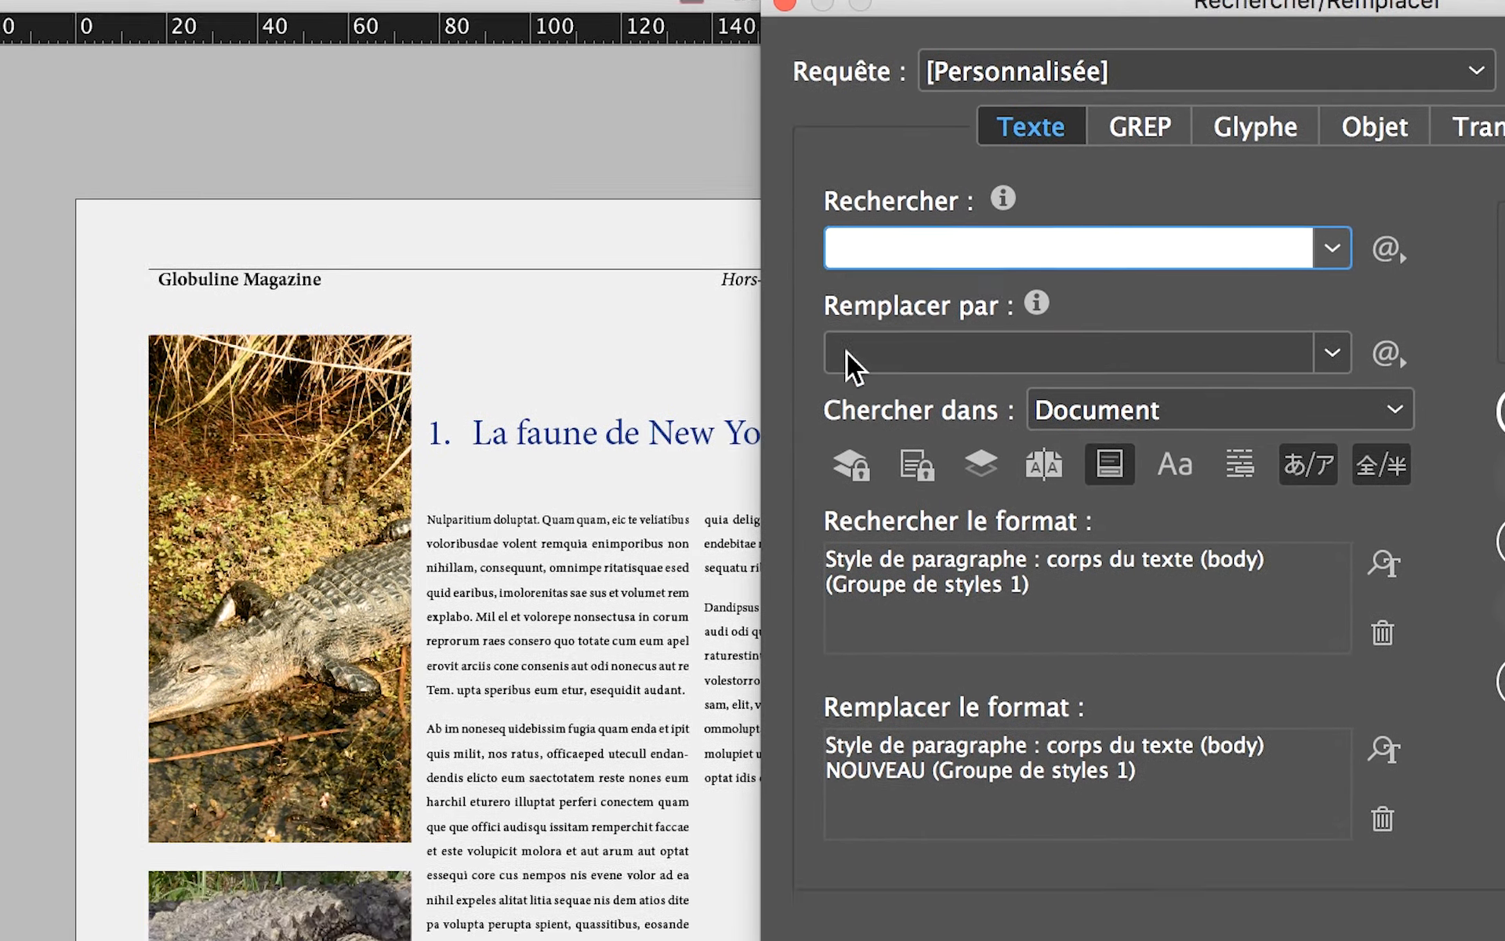
{"action": "left_click", "coordinate": [839, 359]}
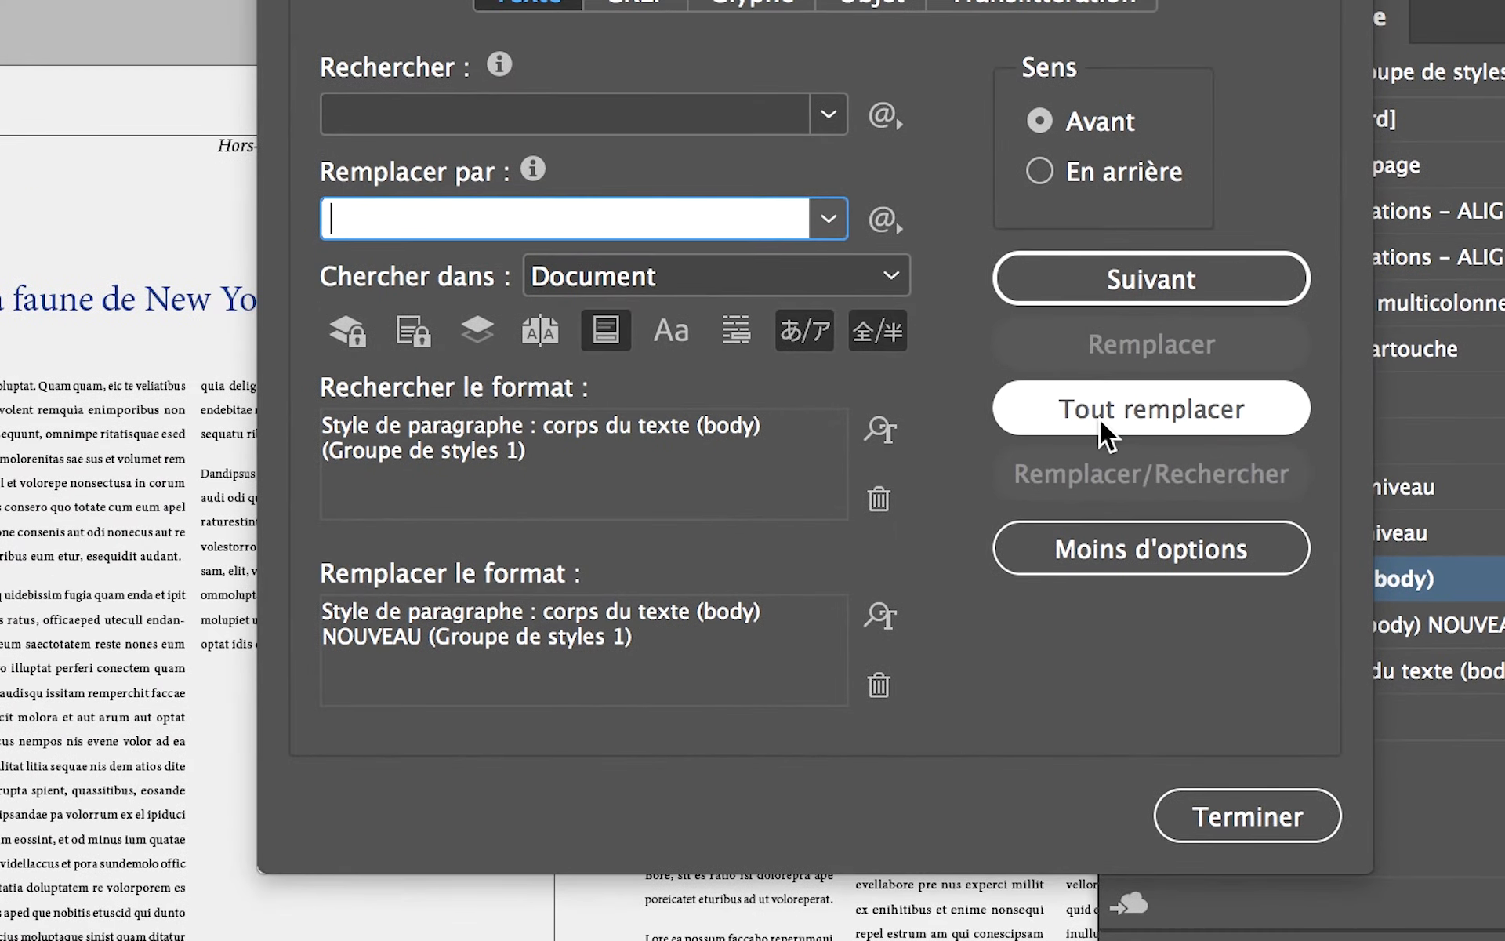
Replace the old body style with the new one throughout the document and close the find and replace dialog
{"action": "left_click", "coordinate": [1429, 309]}
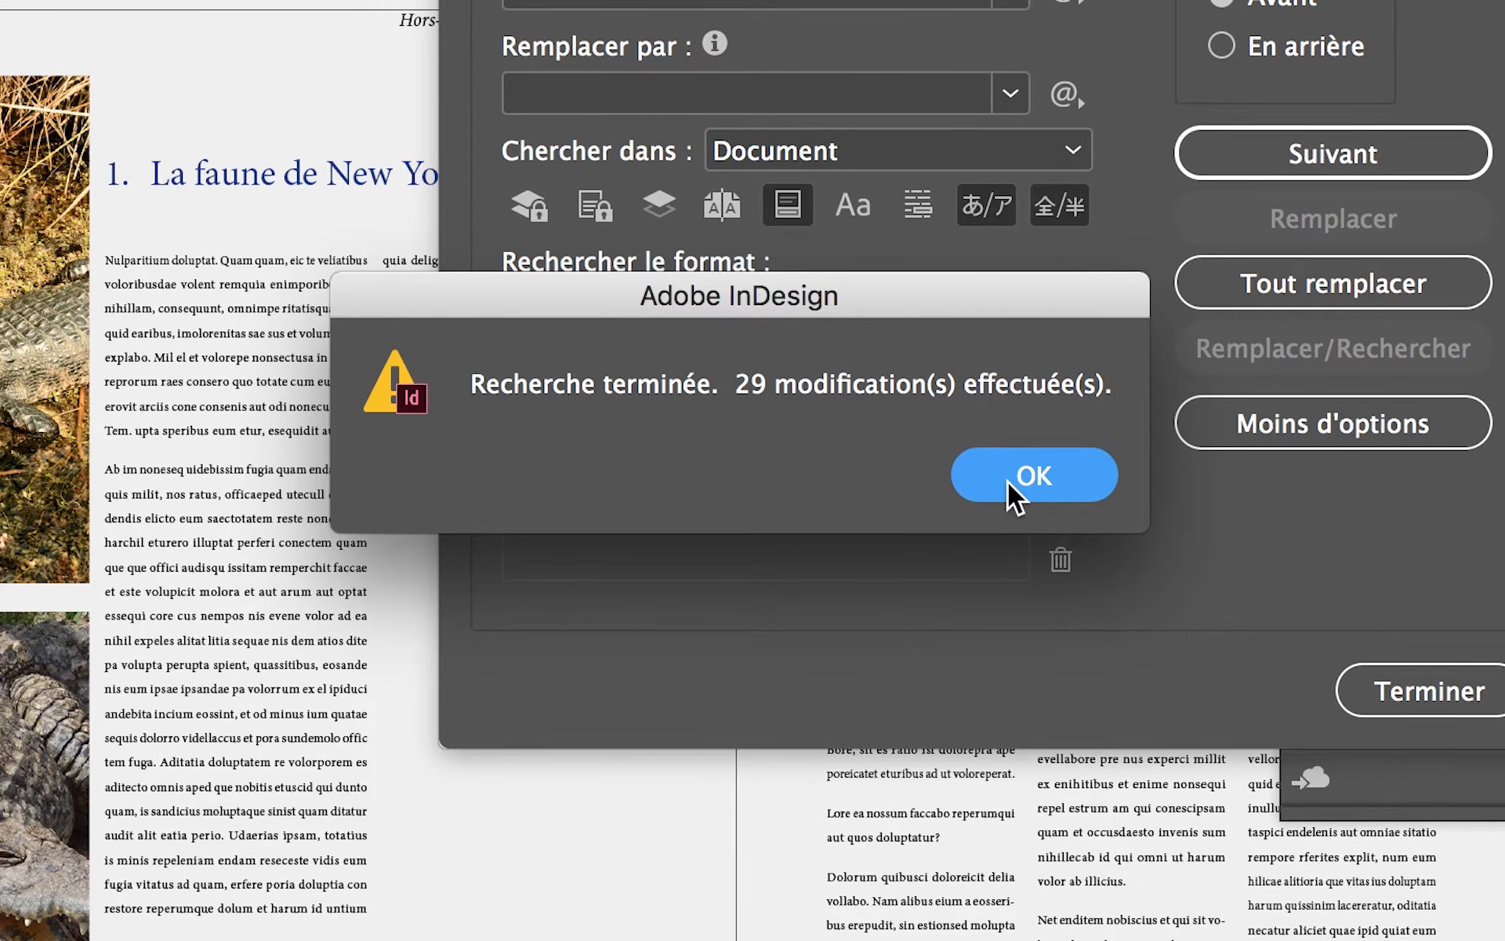
{"action": "left_click", "coordinate": [1008, 481]}
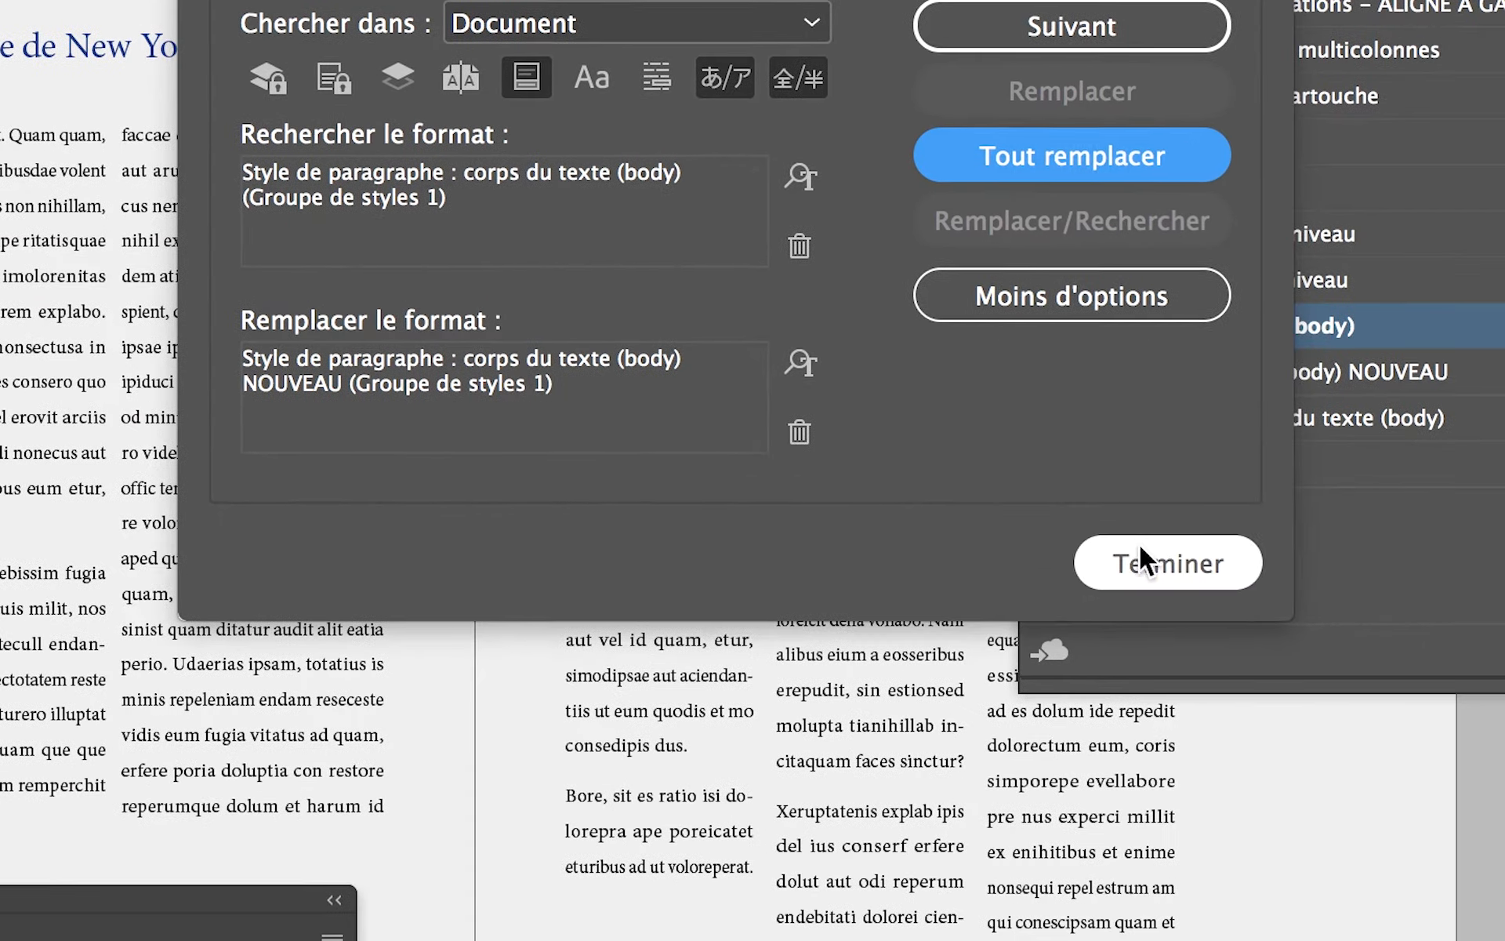
{"action": "left_click", "coordinate": [1142, 549]}
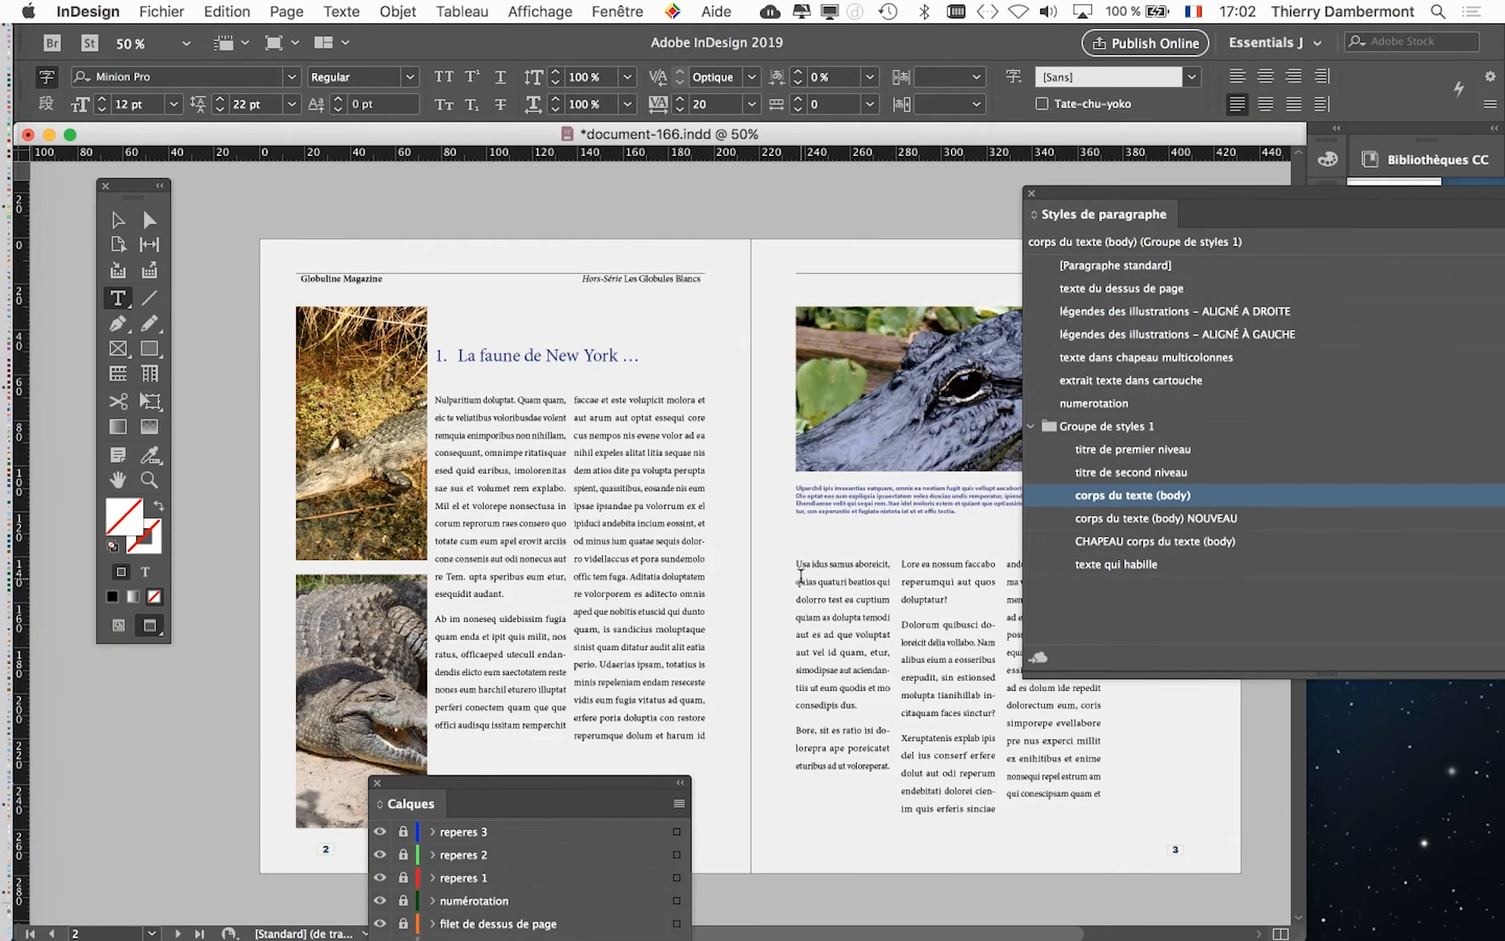
Review the restyled body text from pages 2–3 on to the 8–9 spread, moving the paragraph styles off the pages
{"action": "scroll", "coordinate": [805, 614], "scroll_direction": "down", "scroll_amount": 5}
{"action": "scroll", "coordinate": [805, 588], "scroll_direction": "up", "scroll_amount": 15}
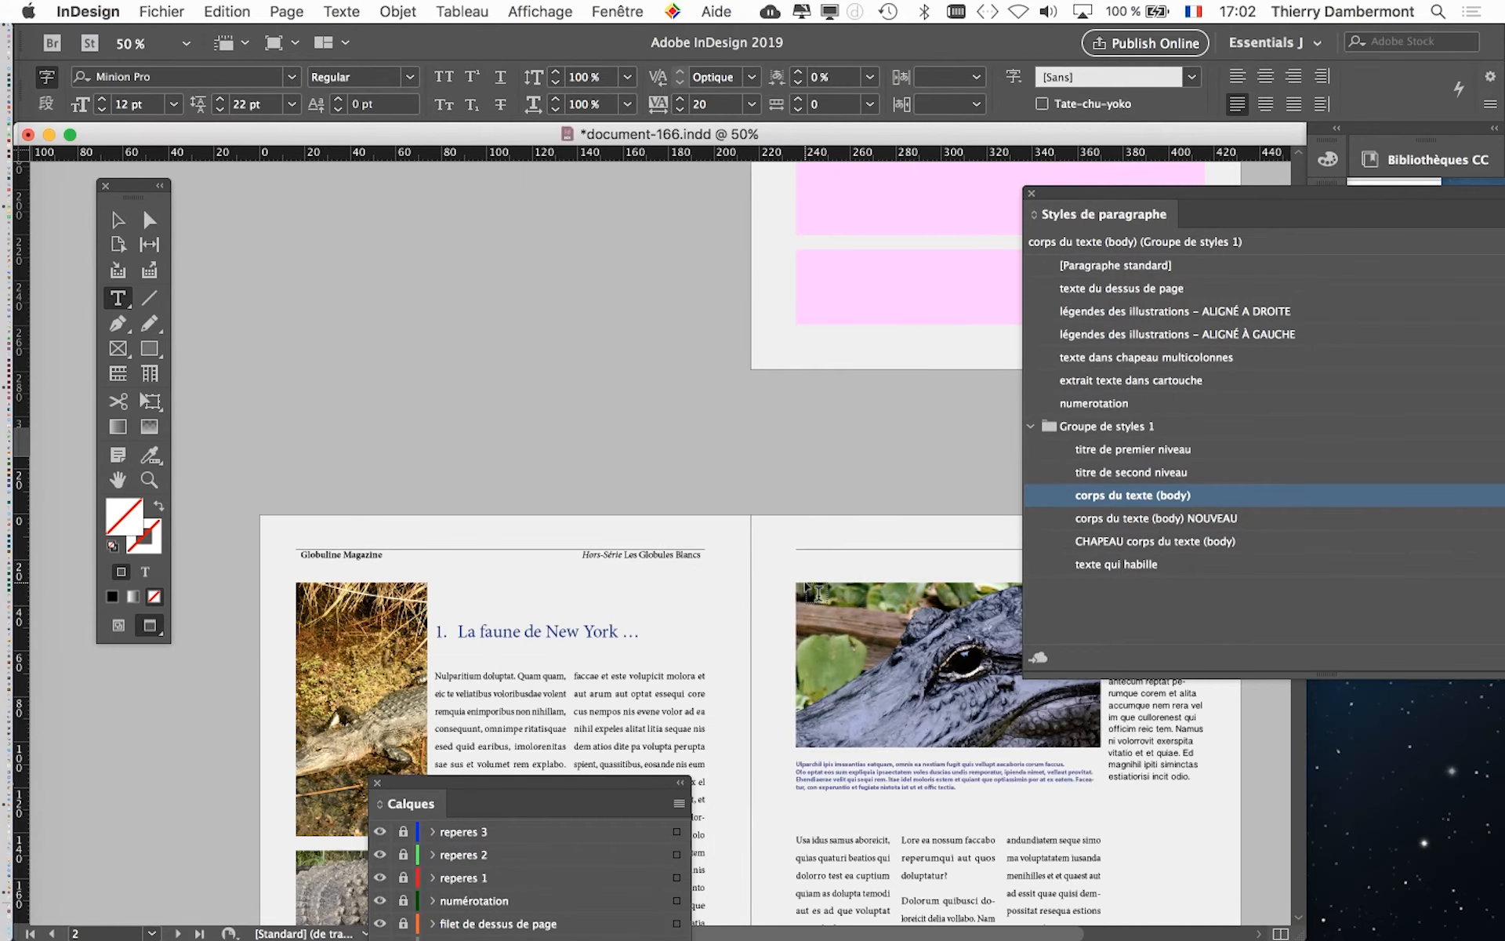
{"action": "scroll", "coordinate": [817, 593], "scroll_direction": "down", "scroll_amount": 20}
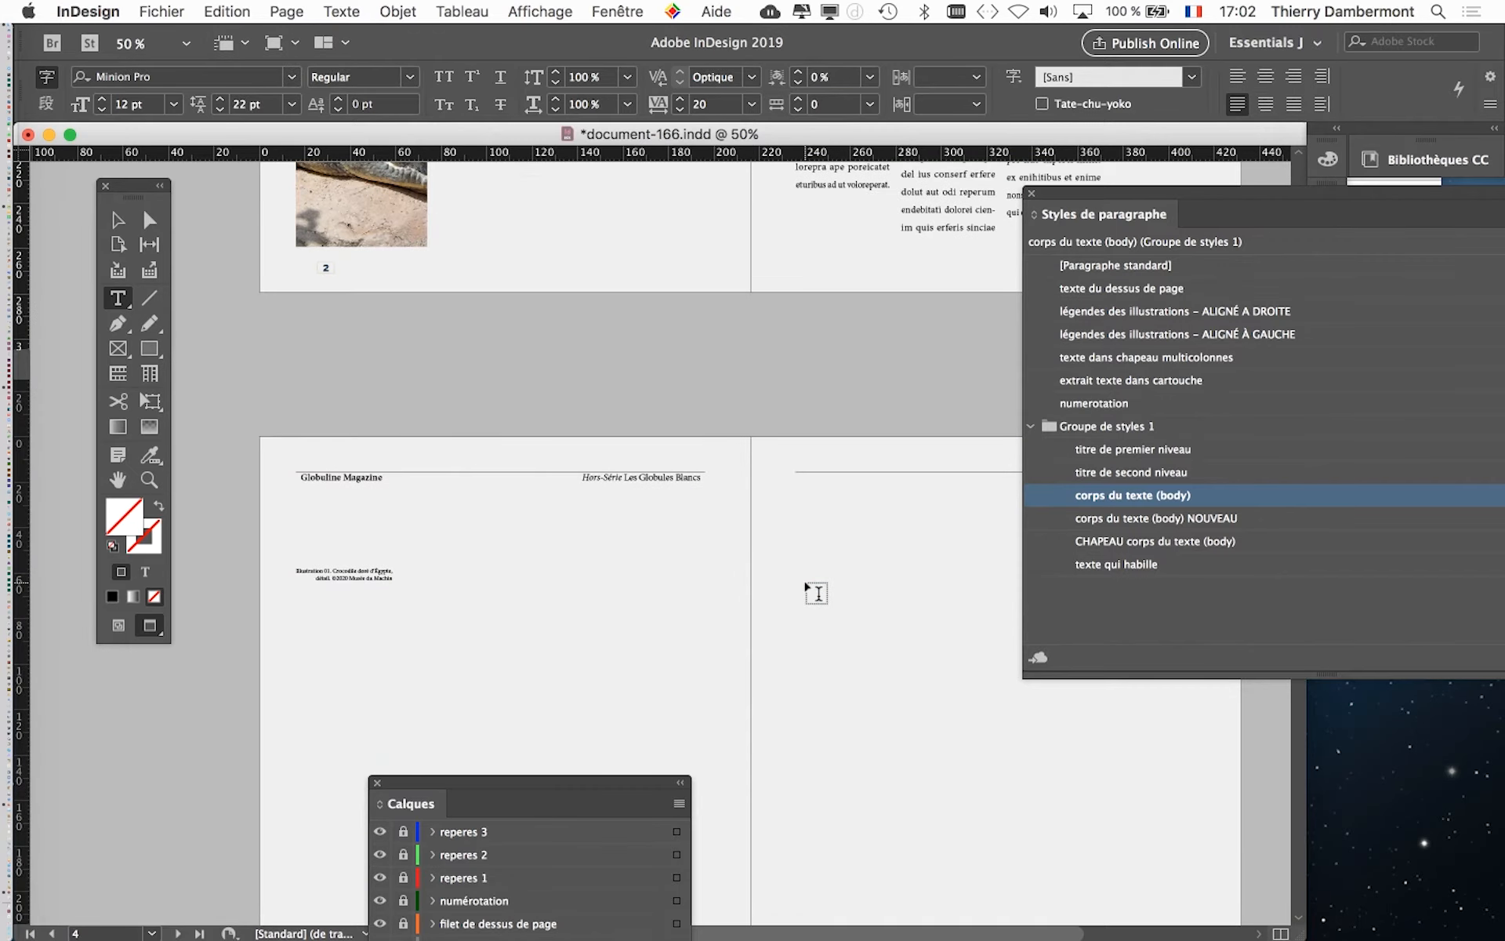
{"action": "scroll", "coordinate": [805, 580], "scroll_direction": "down", "scroll_amount": 10}
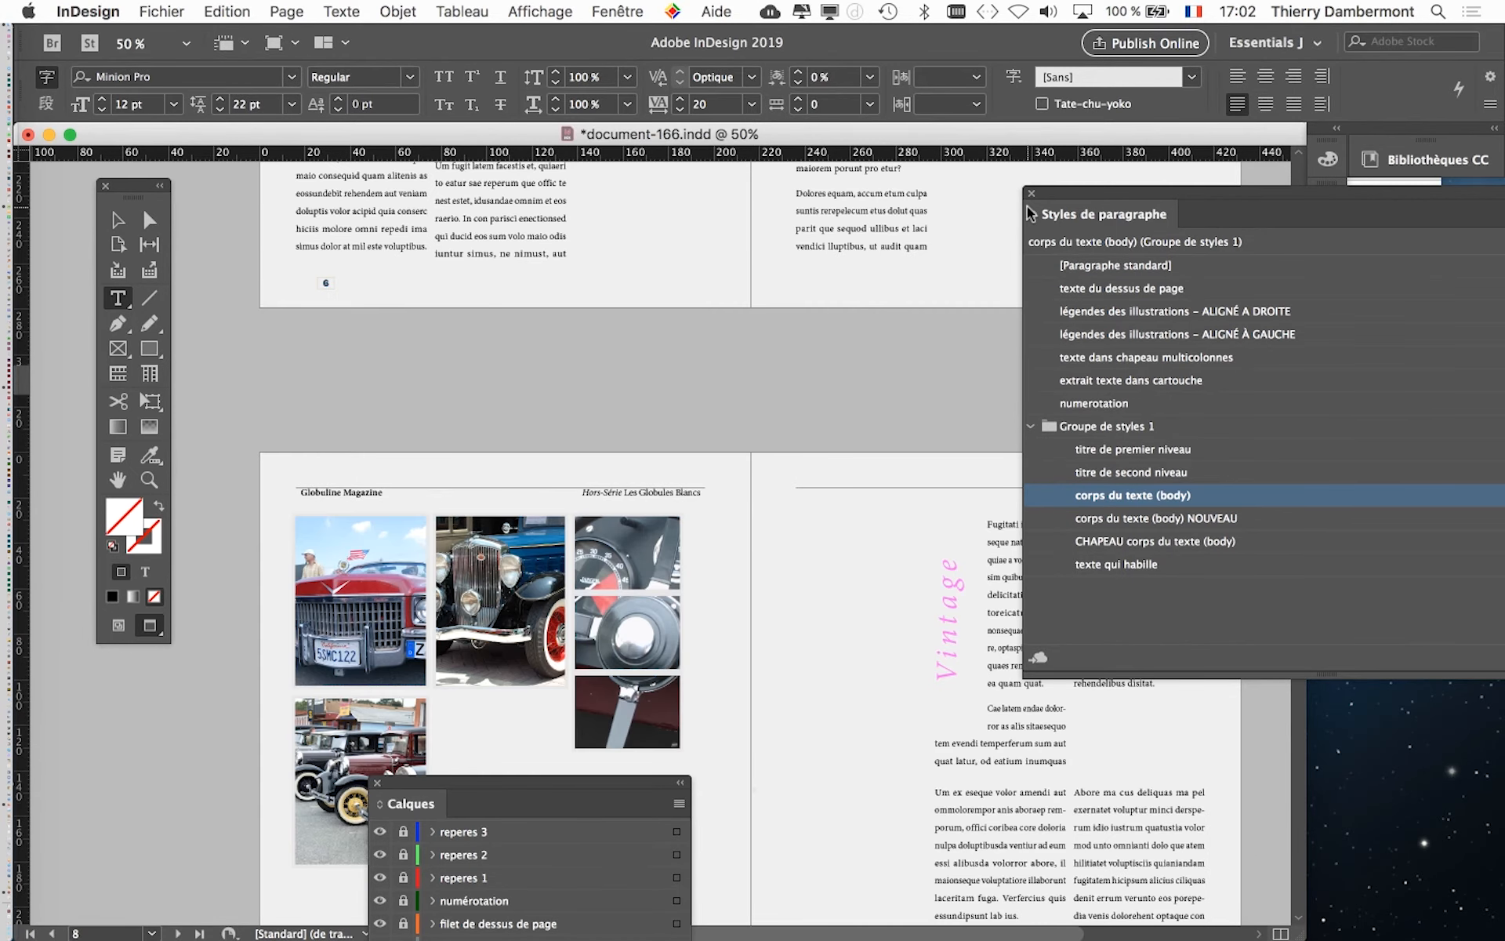
{"action": "left_click_drag", "start_coordinate": [1059, 196], "coordinate": [1250, 250]}
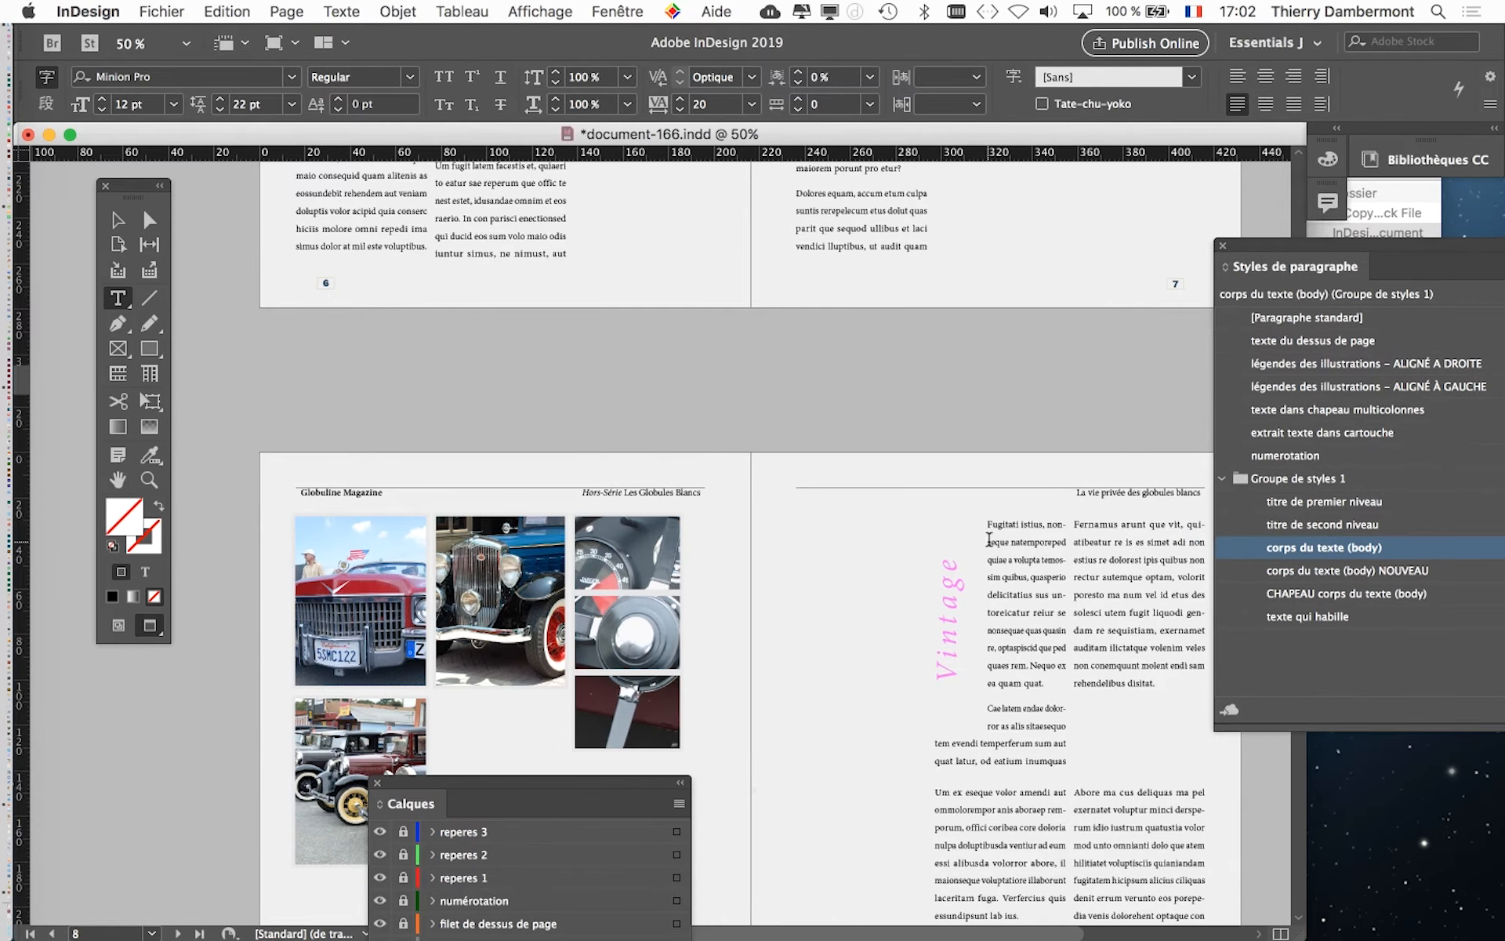
{"action": "left_click", "coordinate": [126, 227]}
{"action": "key", "text": "h"}
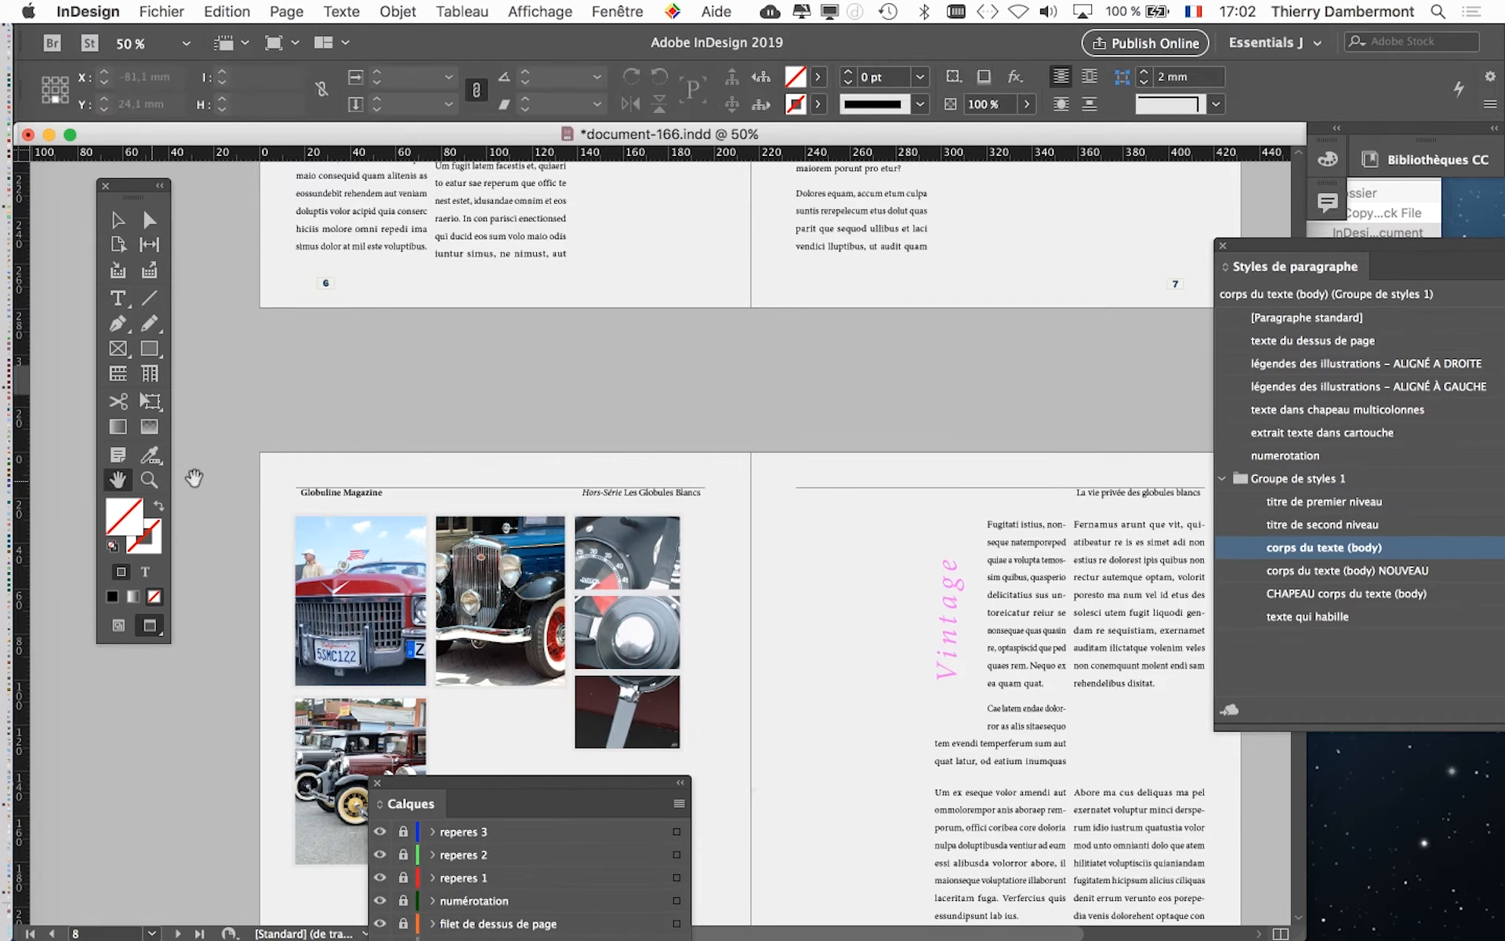
{"action": "left_click_drag", "start_coordinate": [975, 686], "coordinate": [881, 450]}
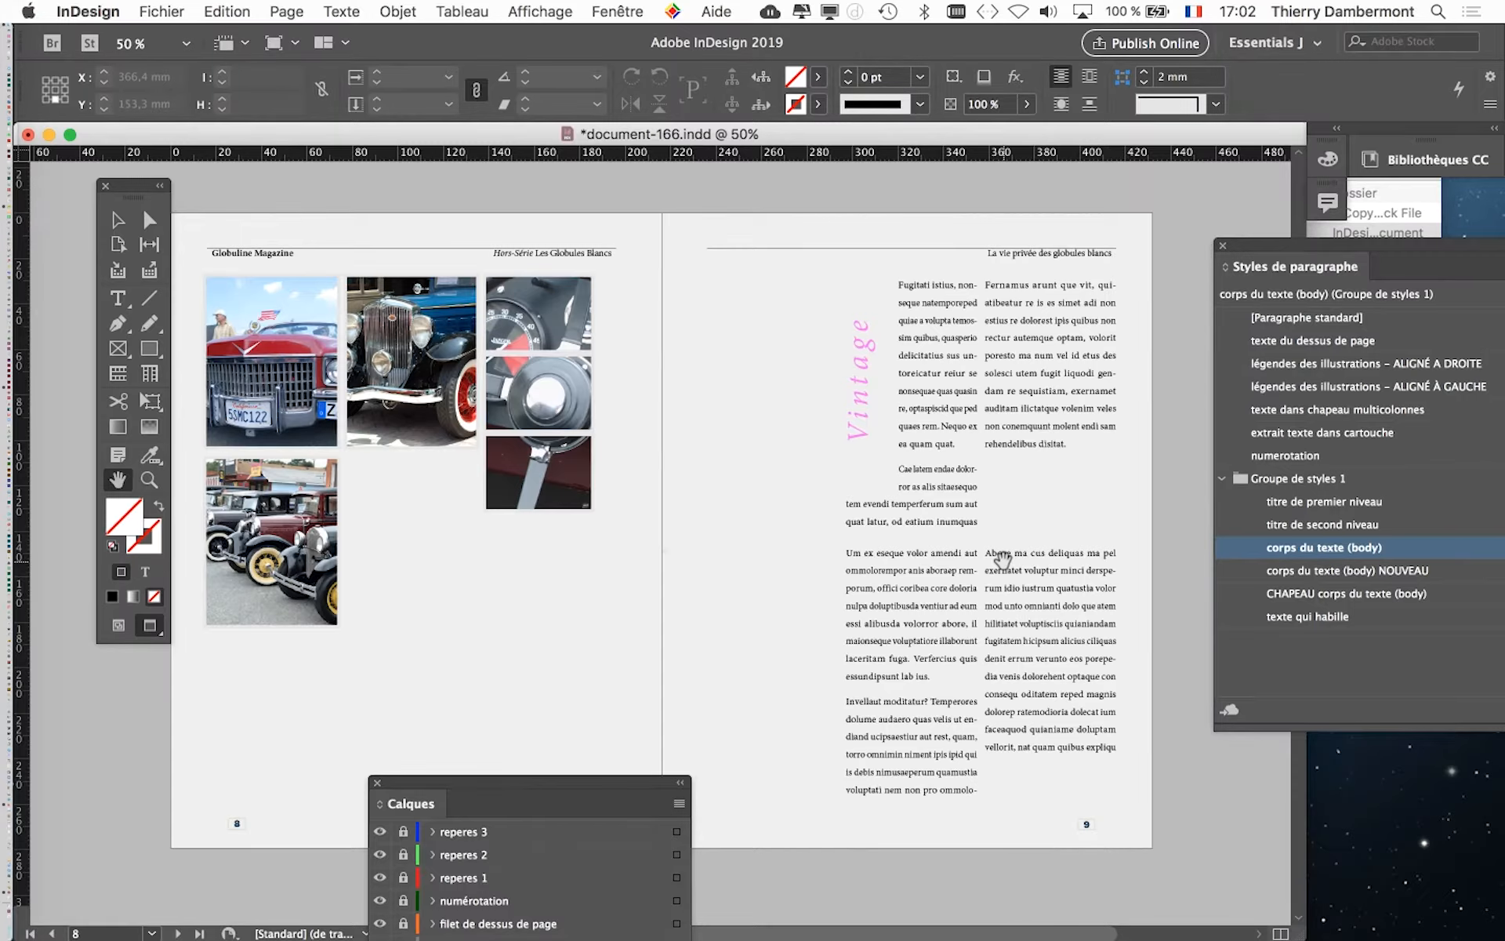
Examine the body text's style on the spreads from pages 6–7 through 14–15
{"action": "scroll", "coordinate": [1003, 558], "scroll_direction": "up", "scroll_amount": 8}
{"action": "scroll", "coordinate": [1003, 558], "scroll_direction": "up", "scroll_amount": 4}
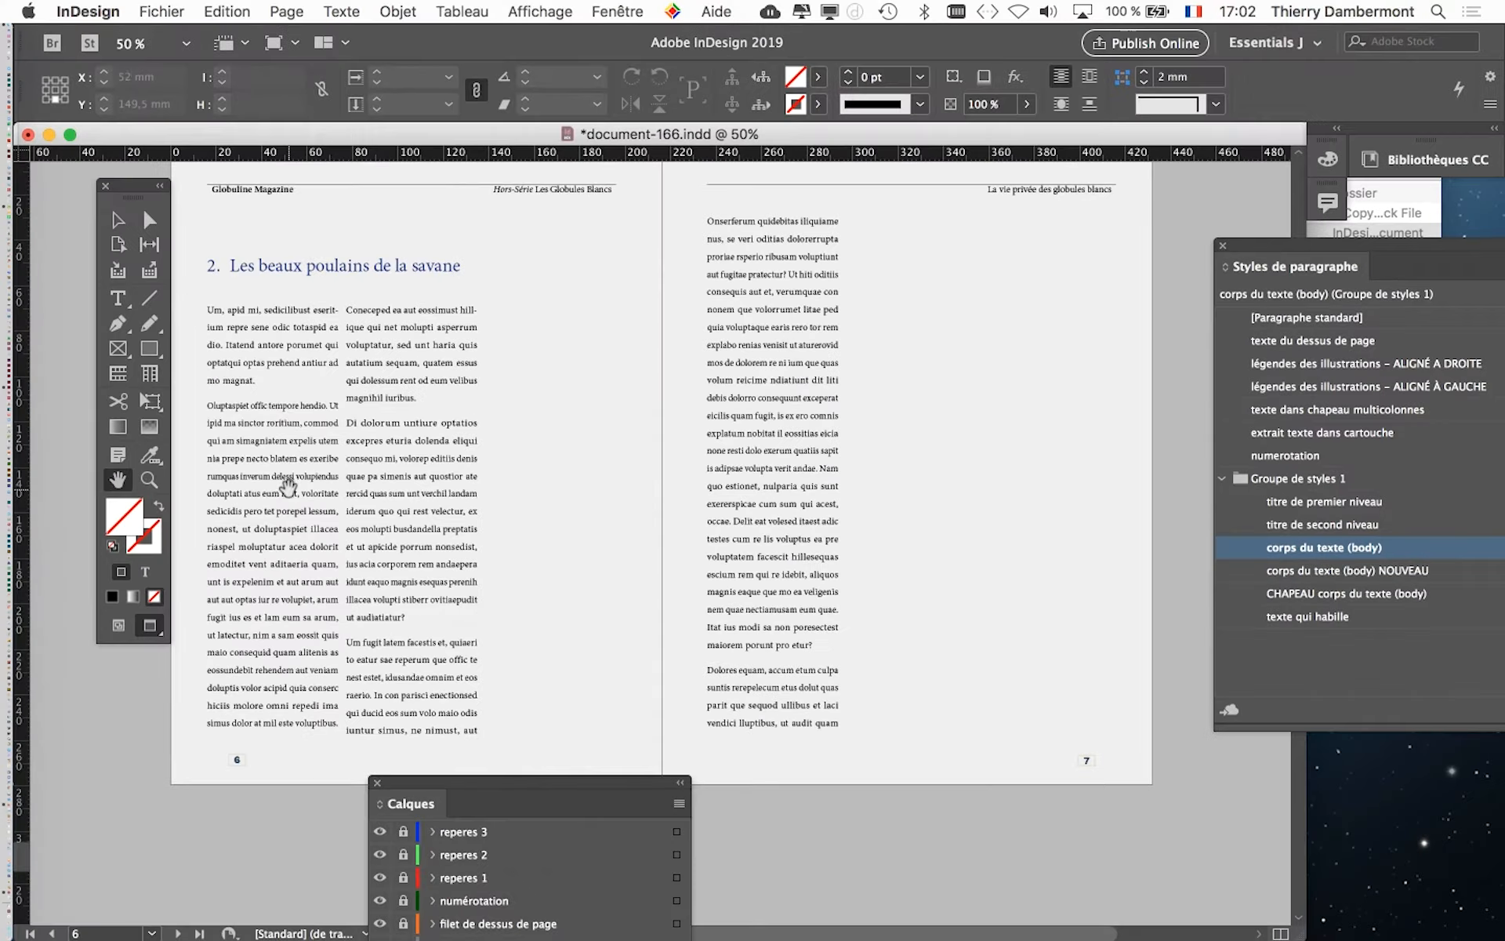
{"action": "scroll", "coordinate": [1097, 533], "scroll_direction": "down", "scroll_amount": 3}
{"action": "scroll", "coordinate": [696, 513], "scroll_direction": "down", "scroll_amount": 15}
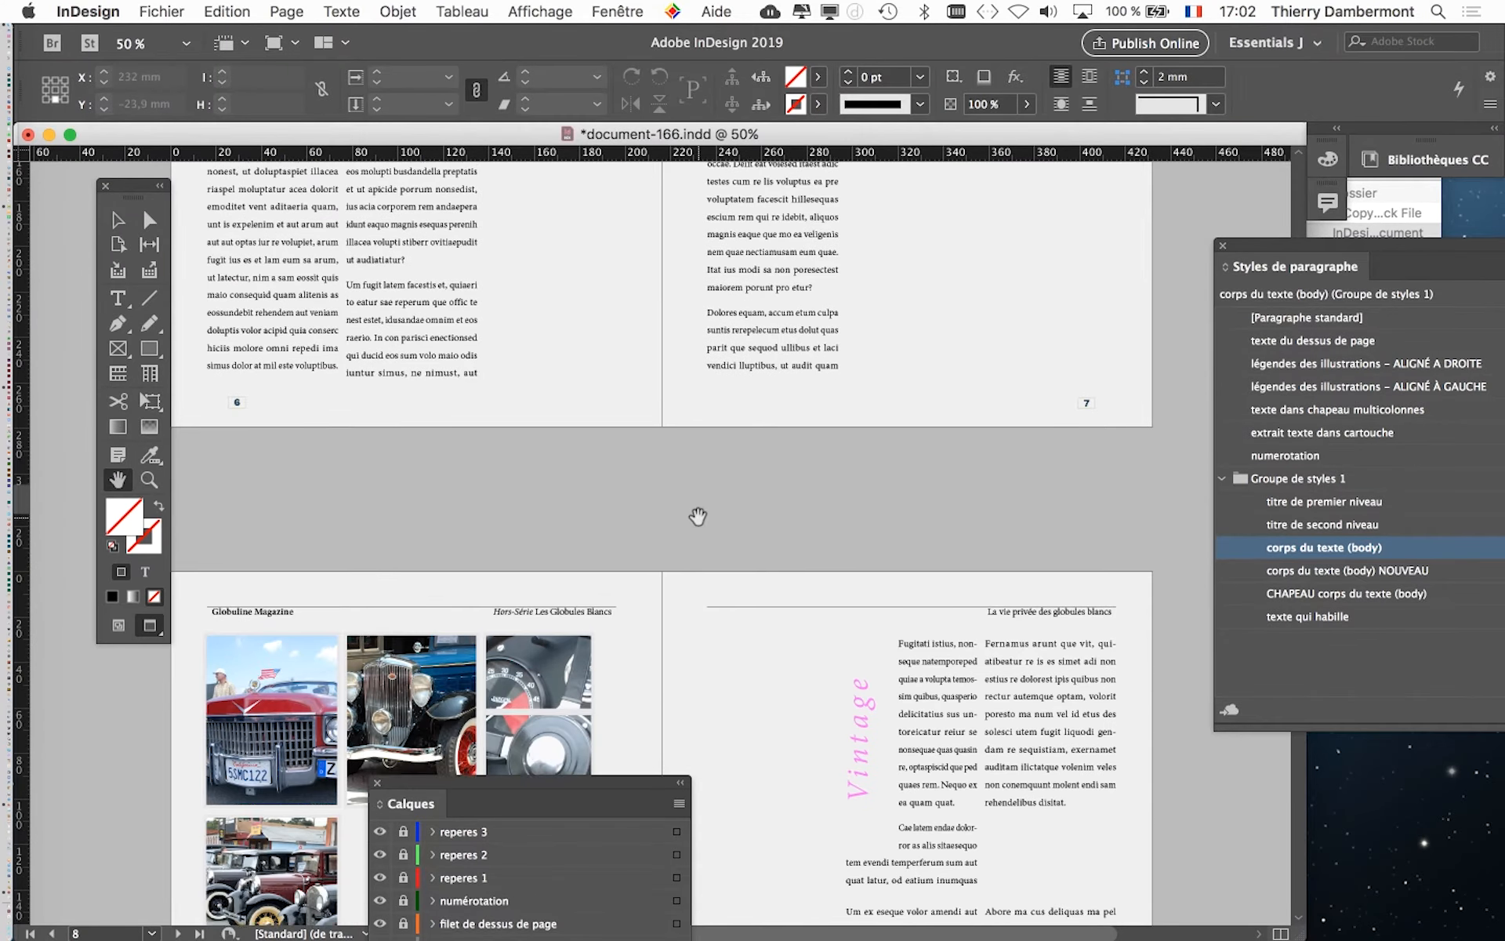
{"action": "scroll", "coordinate": [698, 518], "scroll_direction": "down", "scroll_amount": 17}
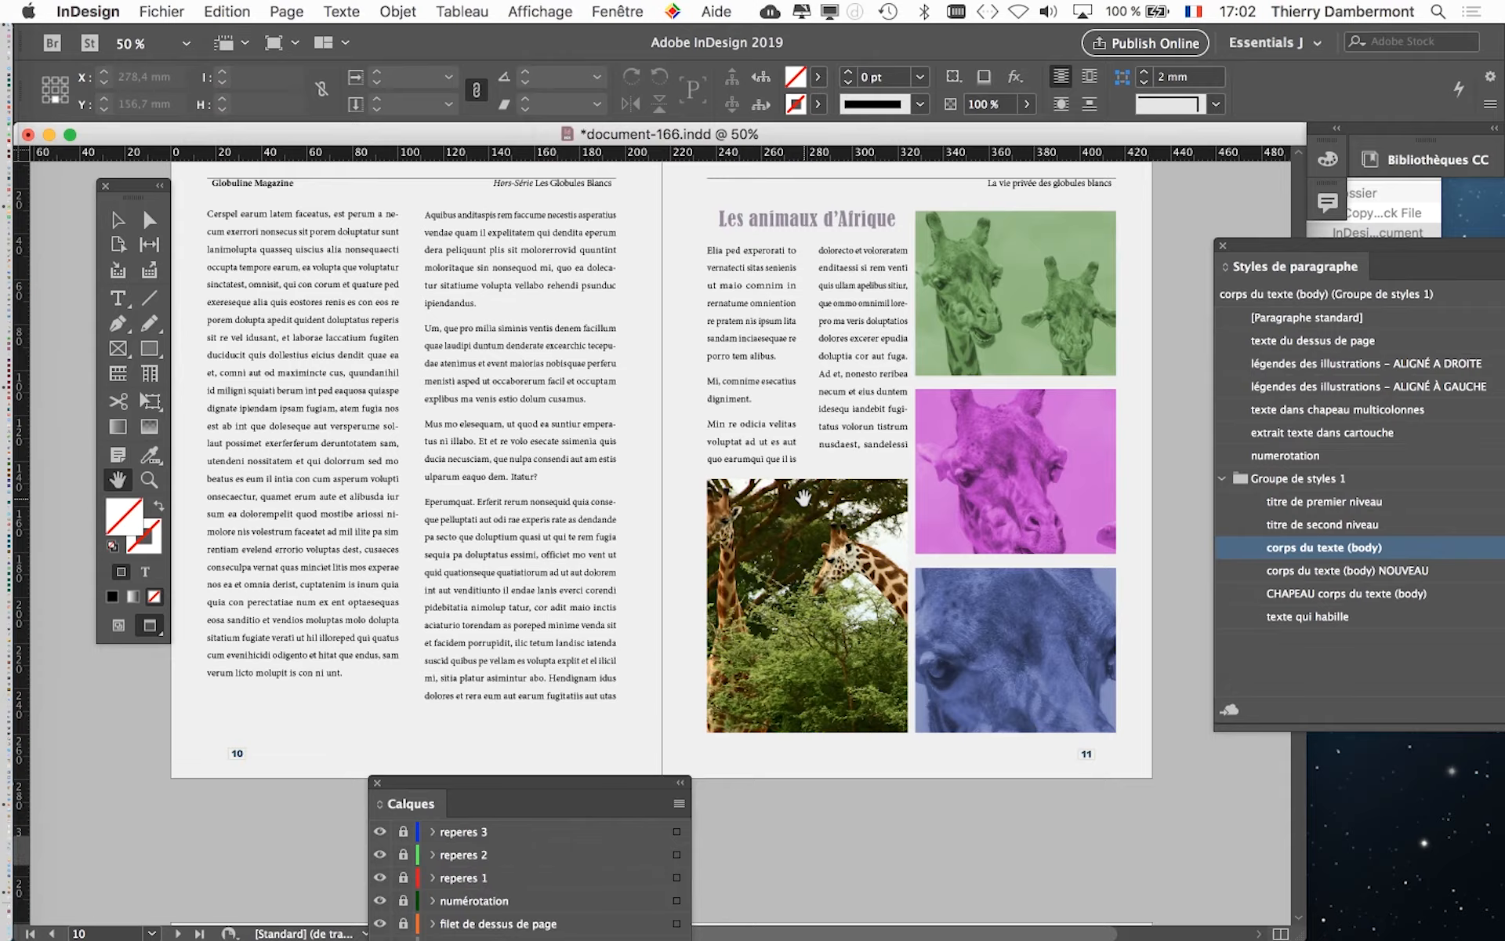
{"action": "scroll", "coordinate": [803, 497], "scroll_direction": "down", "scroll_amount": 15}
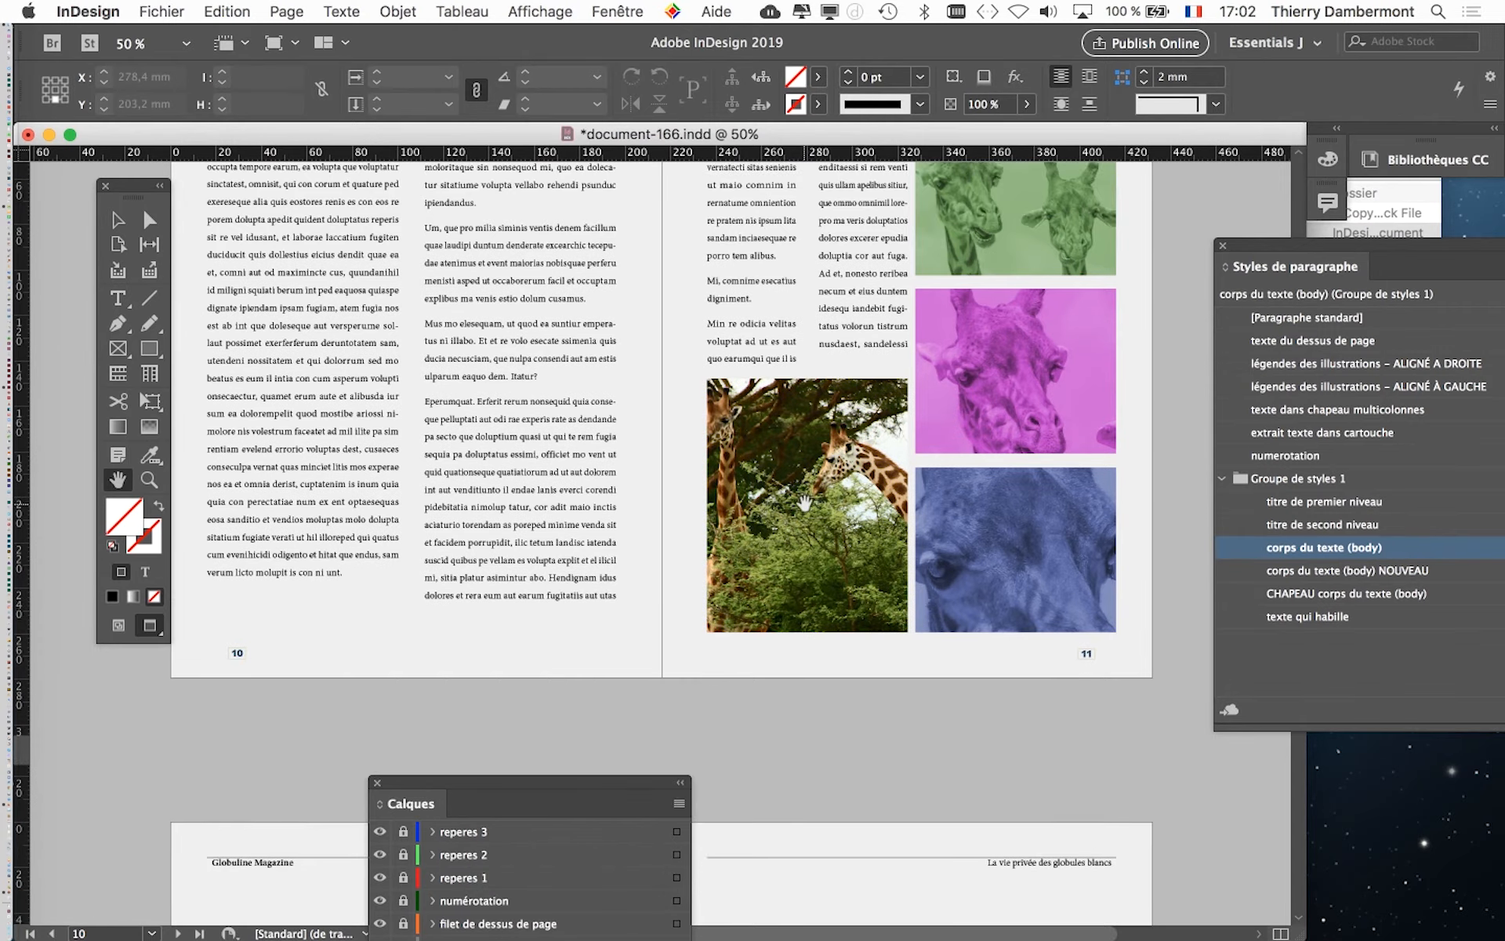
{"action": "scroll", "coordinate": [809, 511], "scroll_direction": "down", "scroll_amount": 5}
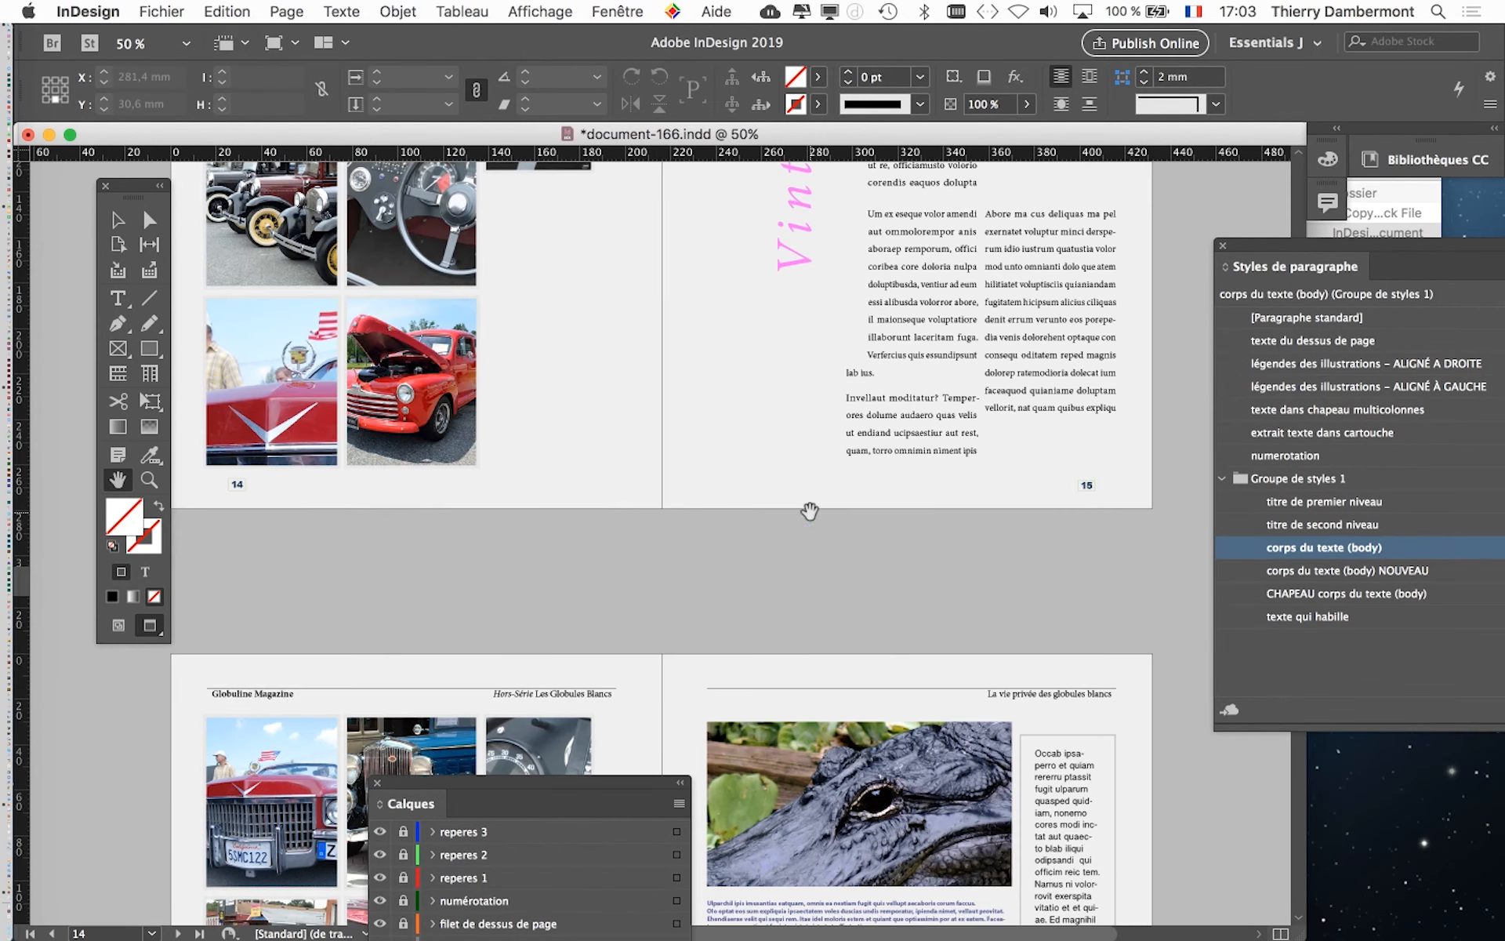
Save a copy of the document as document-167.indd in Dossier document-164
{"action": "left_click", "coordinate": [161, 11]}
{"action": "left_click", "coordinate": [258, 182]}
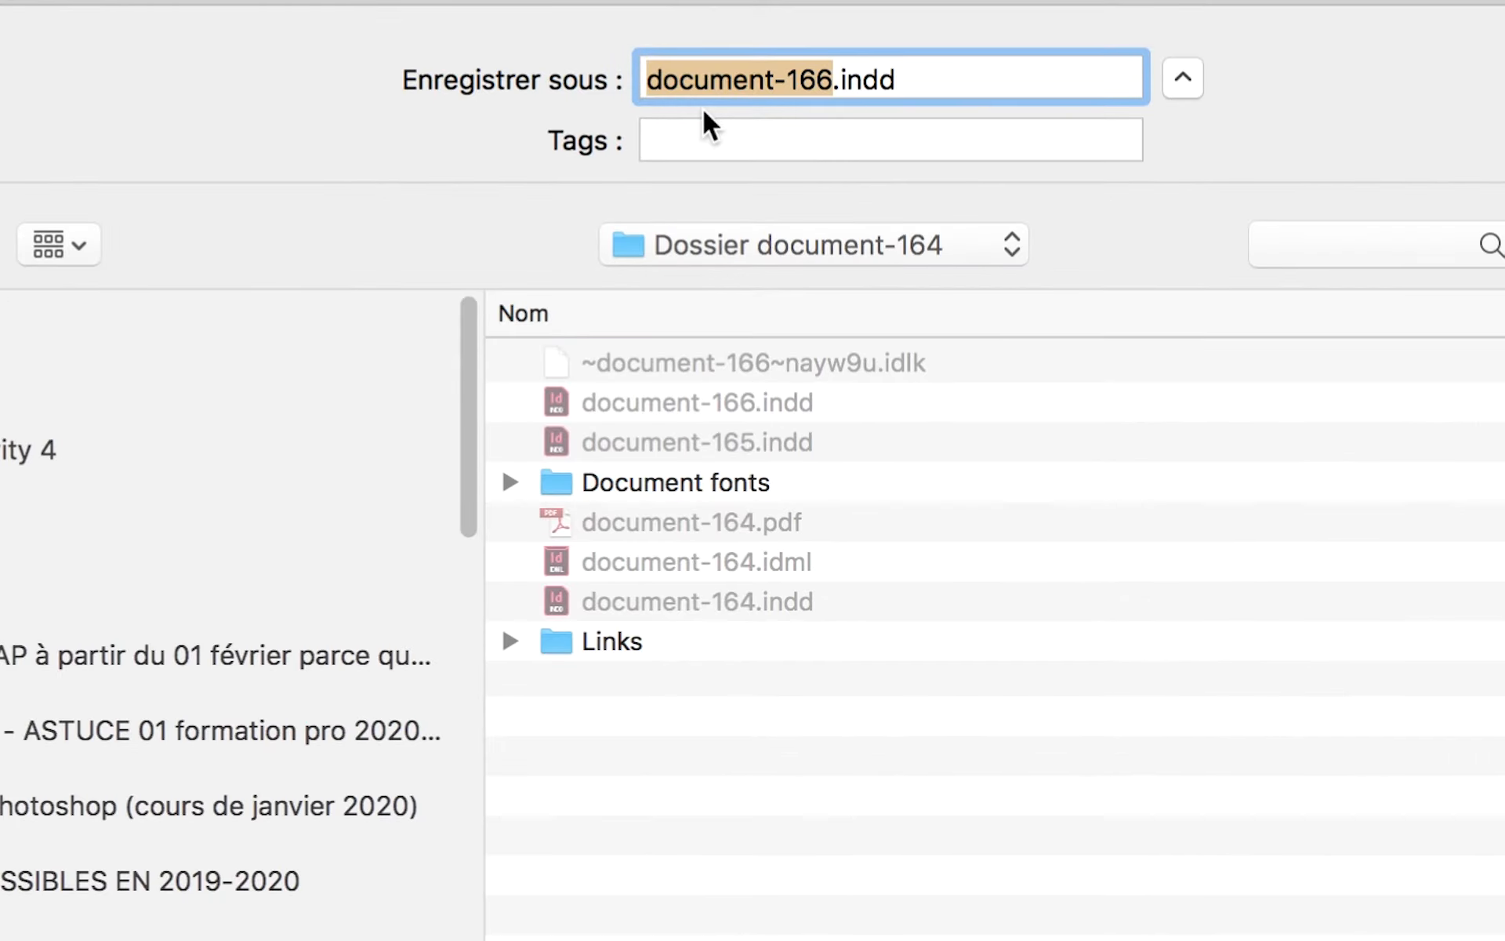
{"action": "left_click_drag", "start_coordinate": [758, 95], "coordinate": [766, 95]}
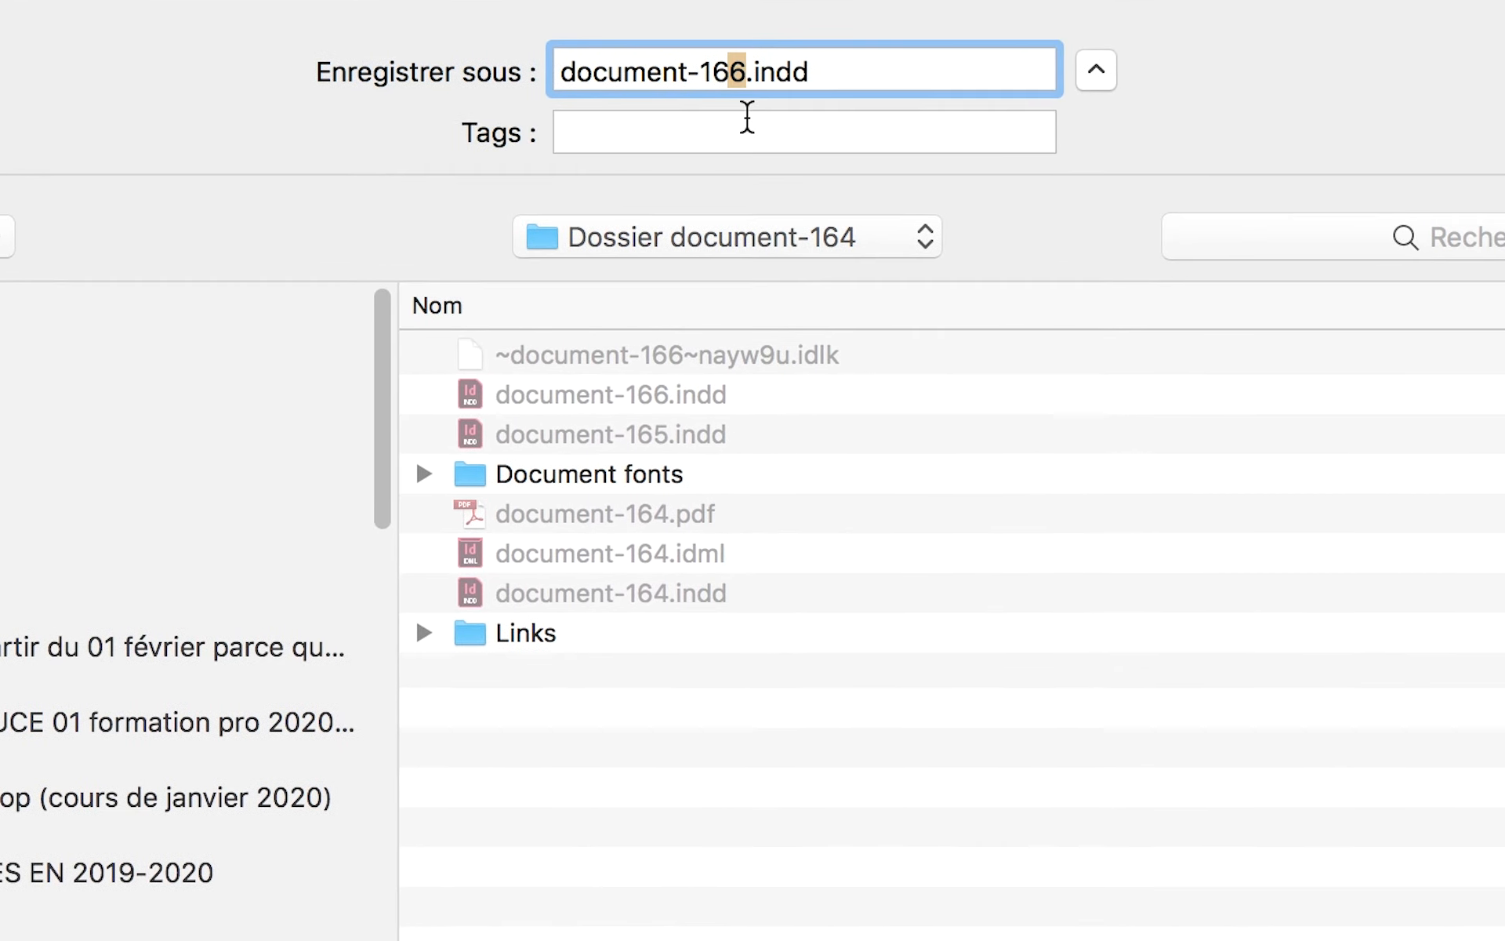
{"action": "type", "text": "7"}
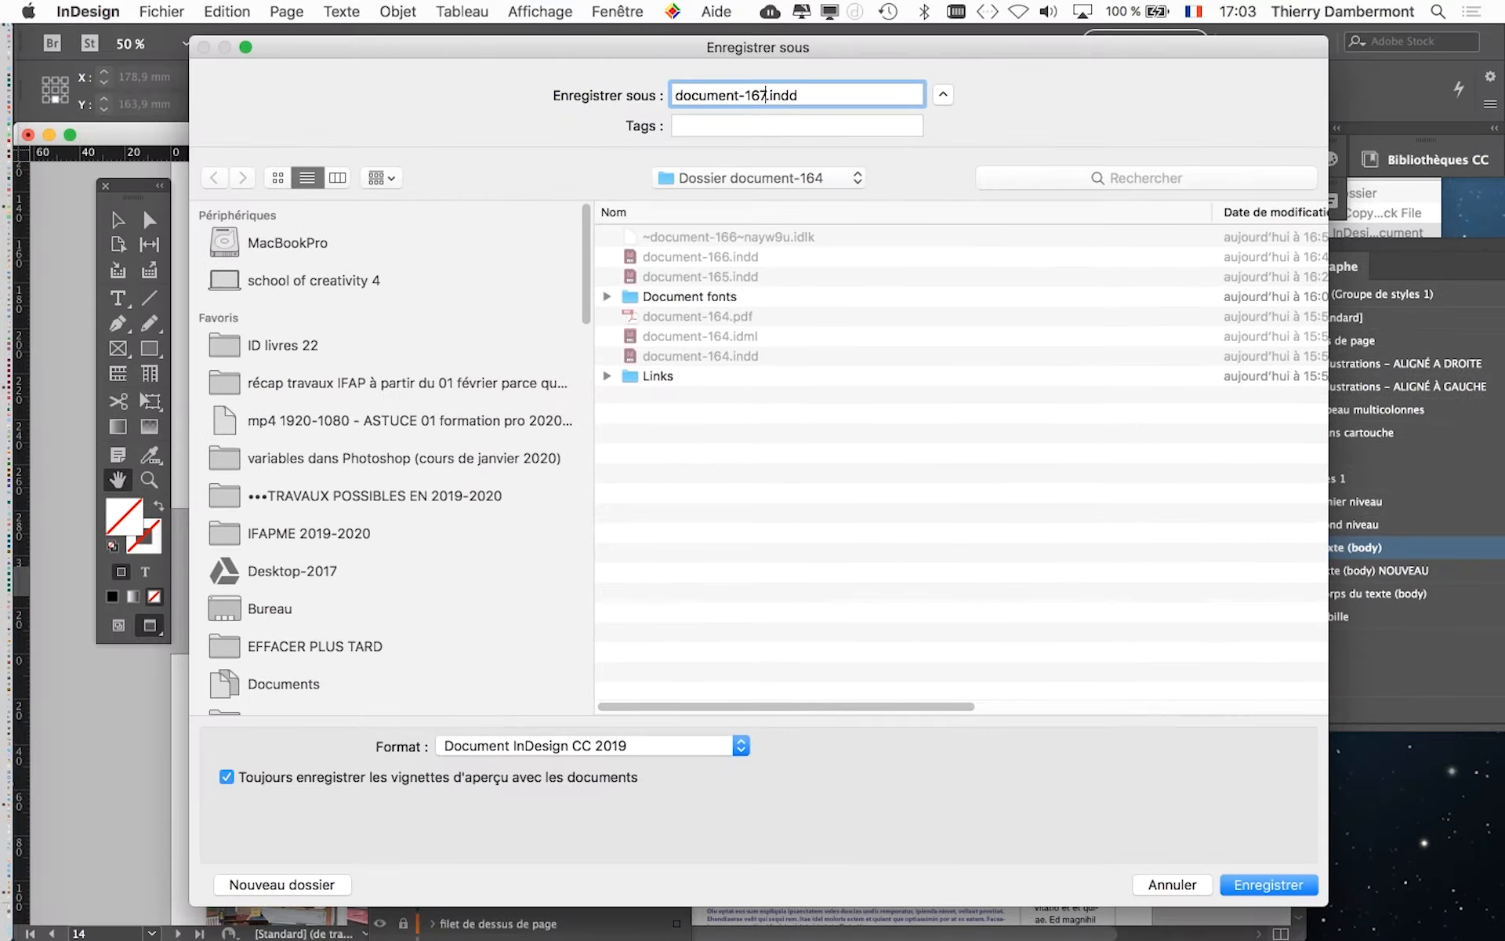